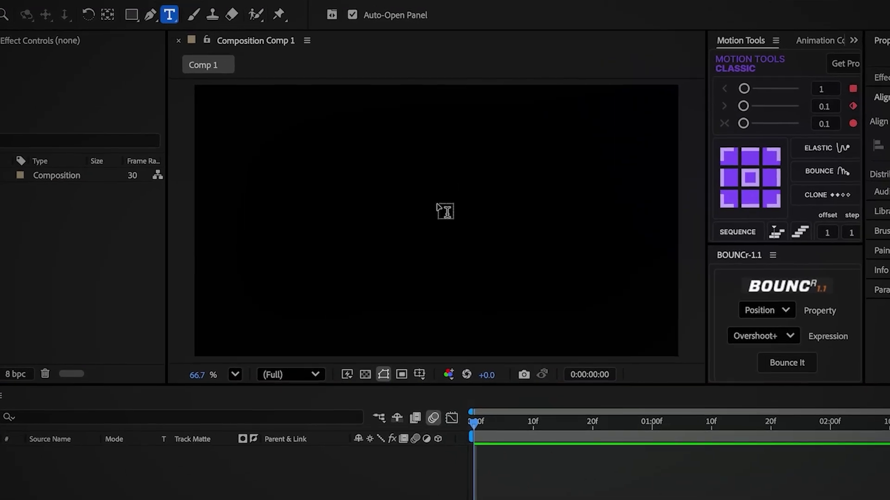
# Create a text layer reading "Animate Text" in the composition.
pyautogui.click(435, 212)
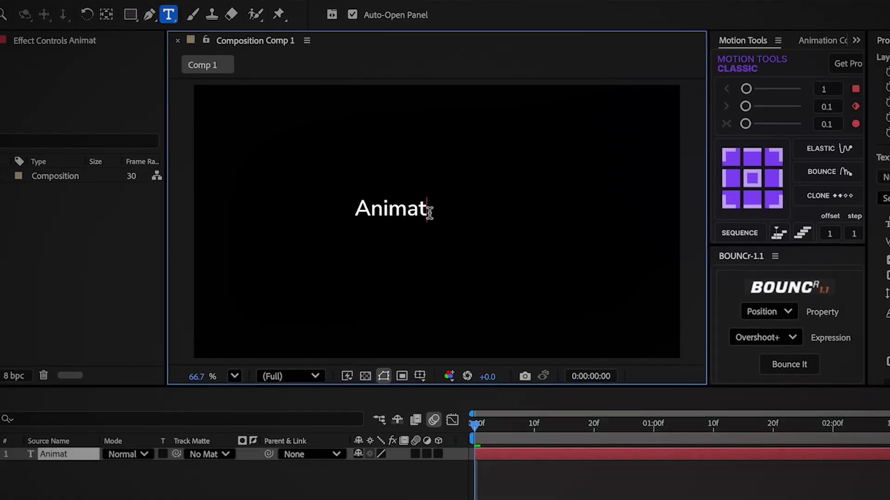
pyautogui.write('Animate Text')
pyautogui.press('Escape')
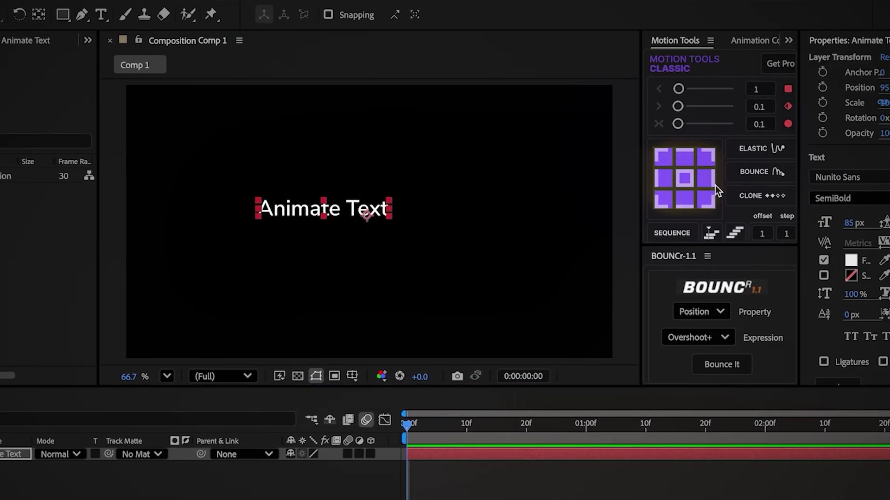
# Center the text layer and its anchor point in the composition and scale the layer to 198%.
pyautogui.click(752, 178)
pyautogui.press('s')
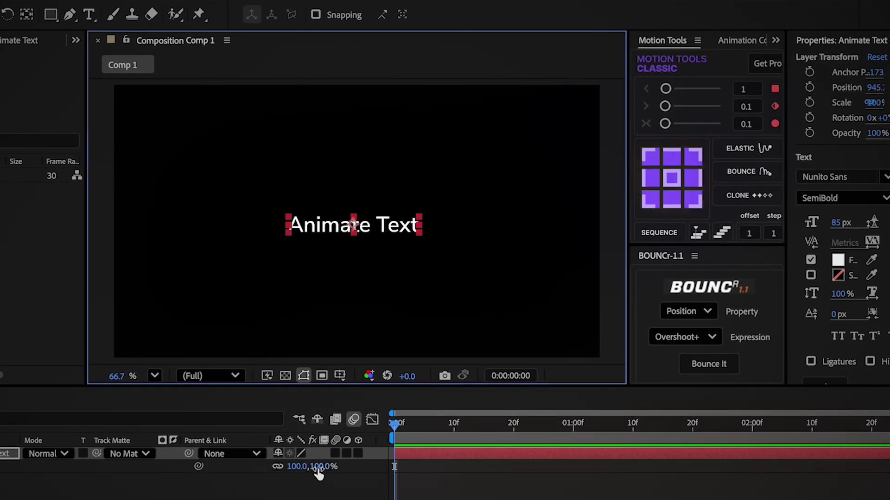
pyautogui.moveTo(319, 472); pyautogui.dragTo(389, 467)
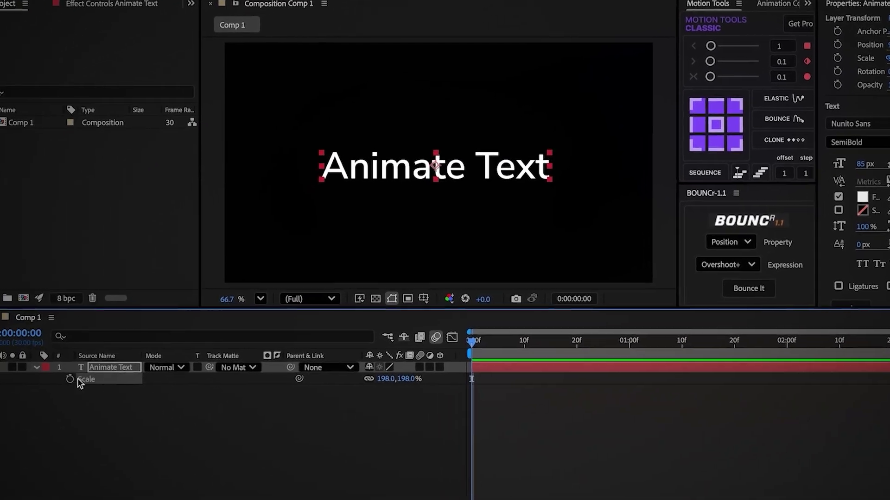
# Expand the Animate Text layer and add a Position animator to it.
pyautogui.click(48, 365)
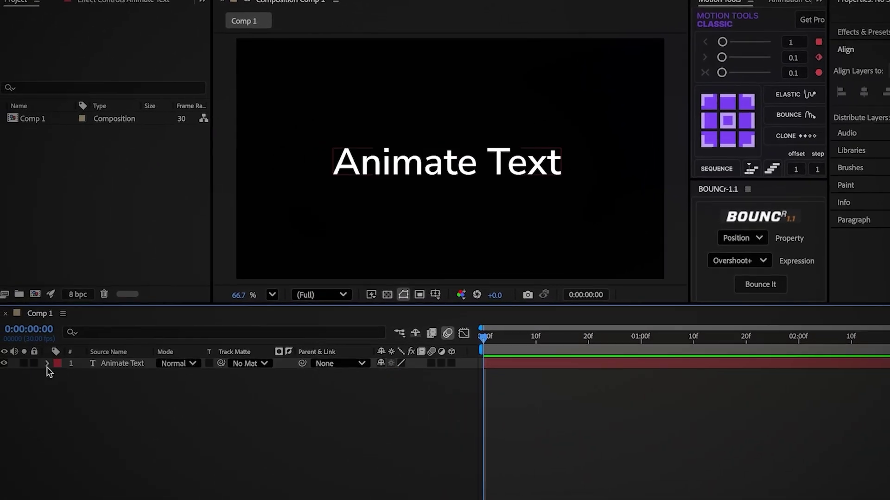
pyautogui.click(48, 365)
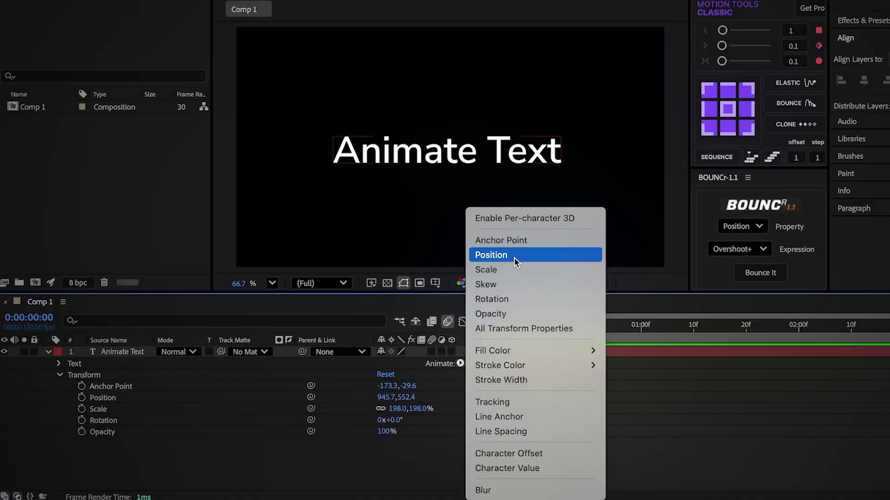
pyautogui.click(513, 258)
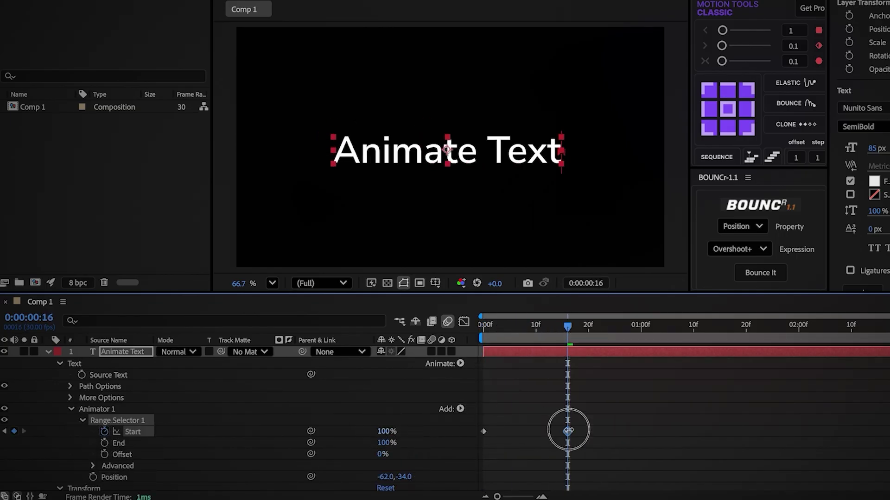
# Apply easing to both Range Selector Start keyframes of Animator 1 and check their curve in the graph editor.
pyautogui.moveTo(584, 423); pyautogui.dragTo(499, 445)
pyautogui.click(464, 321)
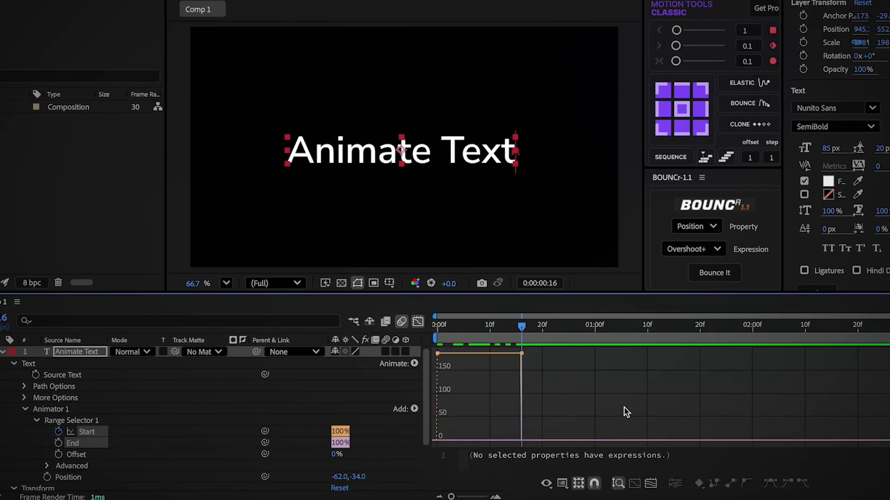
pyautogui.click(385, 322)
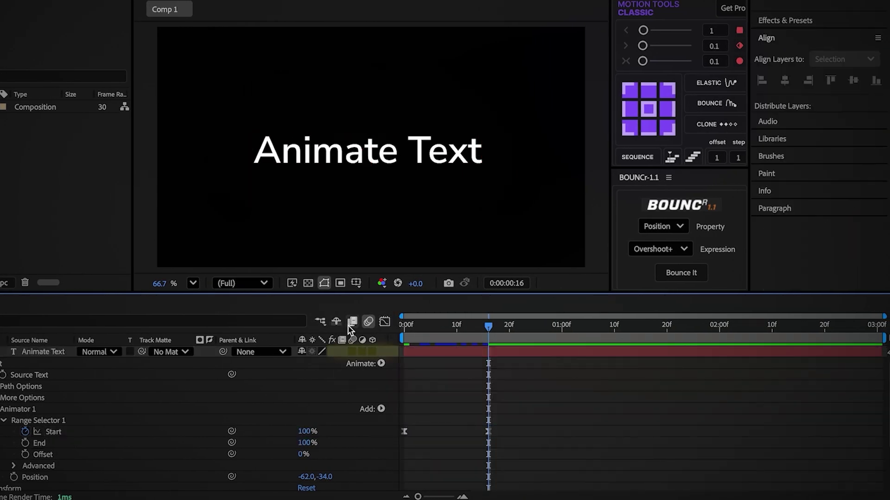
# Enable motion blur for the text layer and preview the animation from frame 0.
pyautogui.click(353, 351)
pyautogui.press('Home')
pyautogui.press('space')
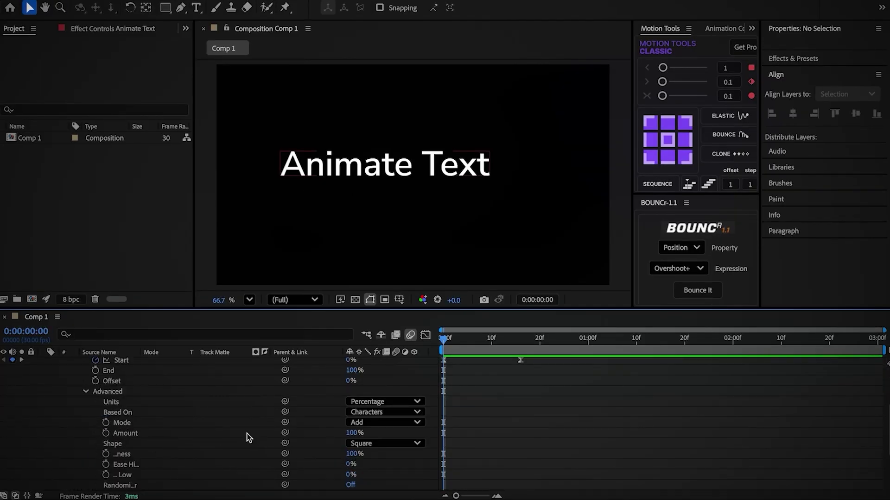
# Base Animator 1's range selector on Words and add a Scale property to the animator.
pyautogui.click(384, 412)
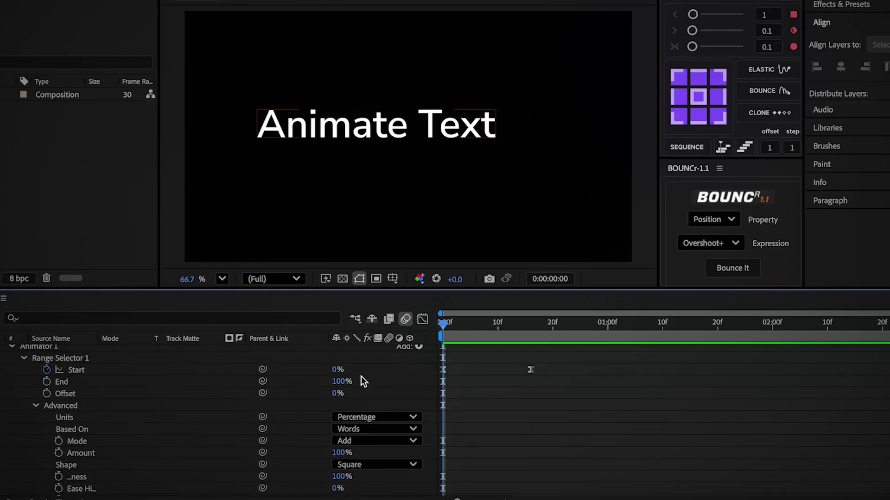
pyautogui.scroll(2, 361, 376)
pyautogui.click(415, 390)
pyautogui.moveTo(416, 388)
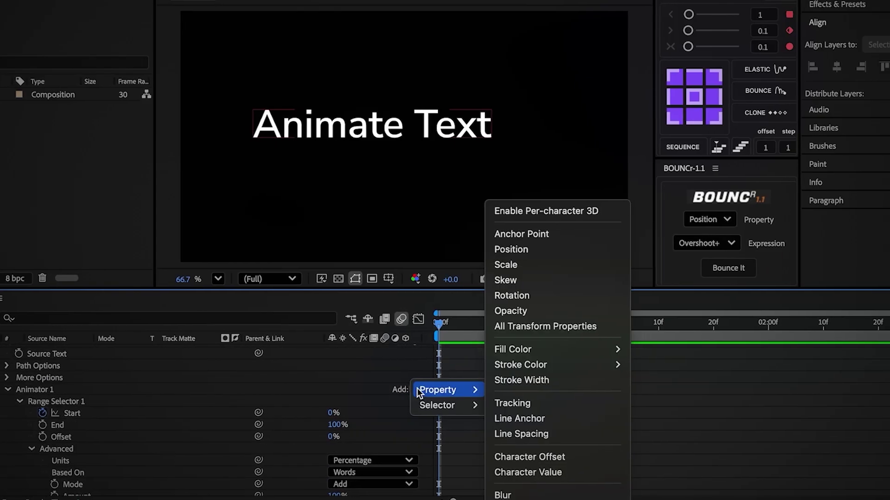
pyautogui.click(517, 265)
# Add Rotation and Opacity properties to Animator 1.
pyautogui.scroll(-3, 415, 364)
pyautogui.click(414, 355)
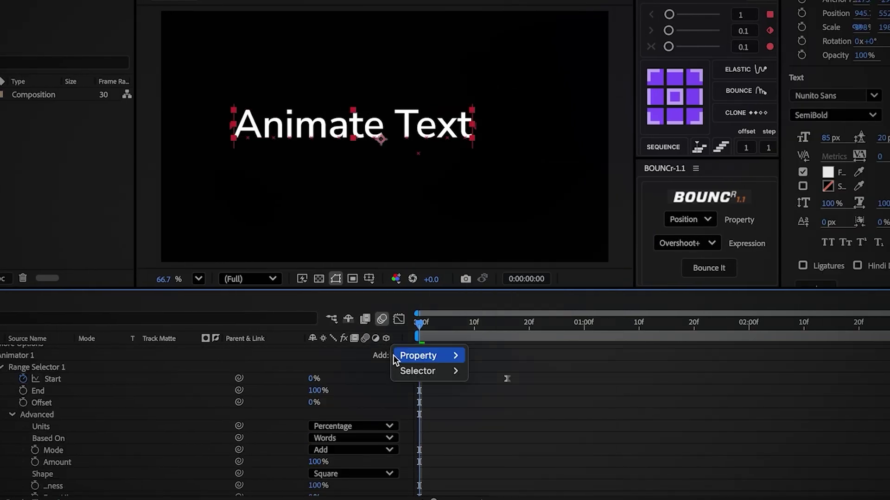
pyautogui.moveTo(392, 355)
pyautogui.click(482, 294)
pyautogui.scroll(-2, 405, 376)
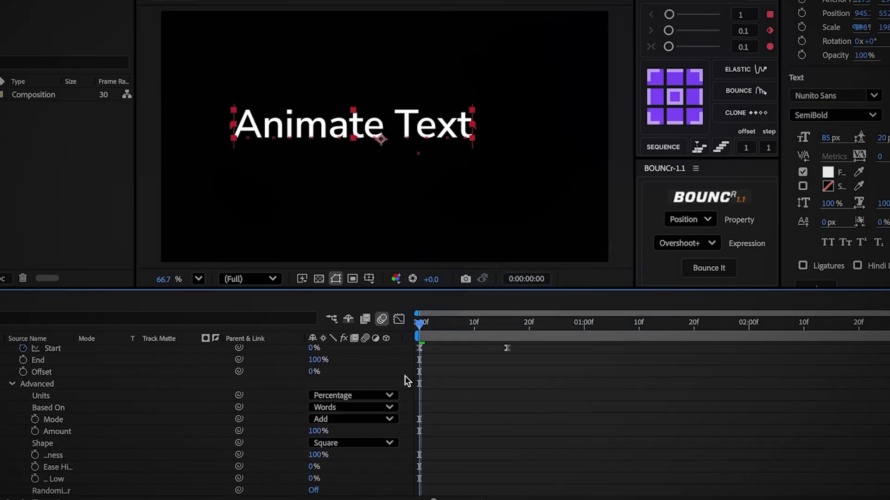
pyautogui.scroll(3, 405, 376)
pyautogui.click(394, 377)
pyautogui.moveTo(408, 378)
pyautogui.click(518, 310)
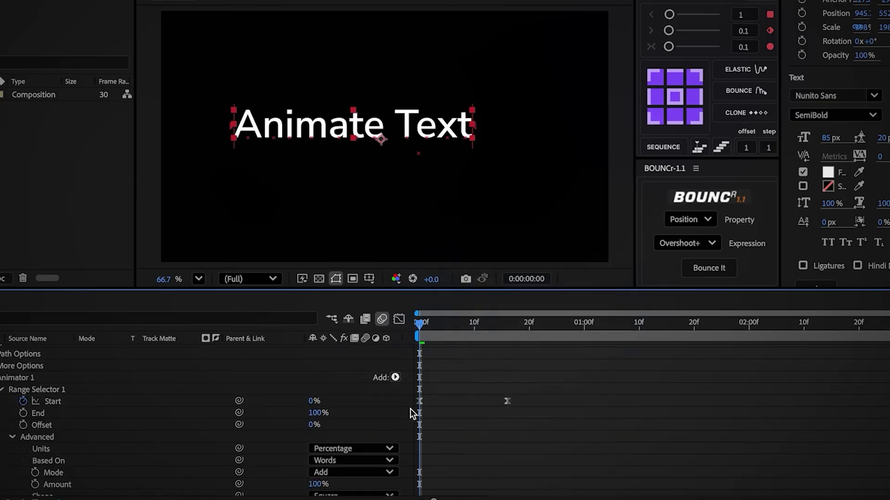
# Set Animator 1's Scale to 0%, Rotation to -42° and Opacity to 0%, and preview the result.
pyautogui.scroll(-5, 152, 454)
pyautogui.moveTo(329, 469); pyautogui.dragTo(308, 471)
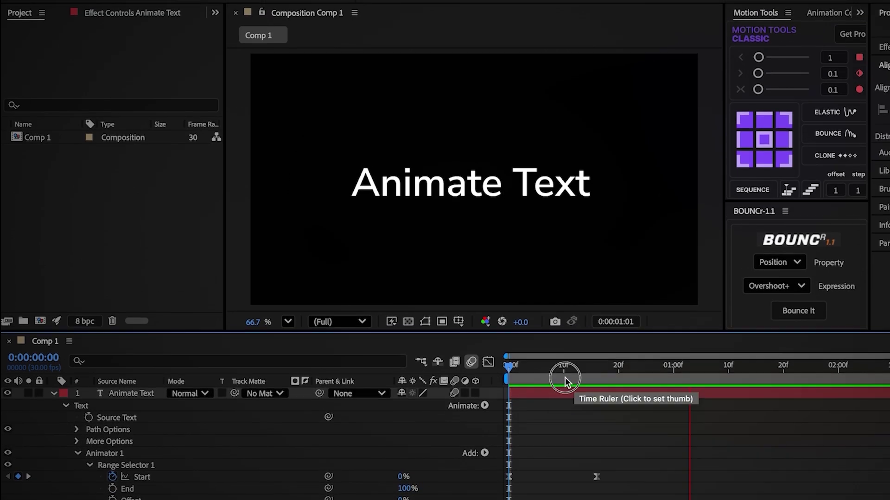
pyautogui.press('space')
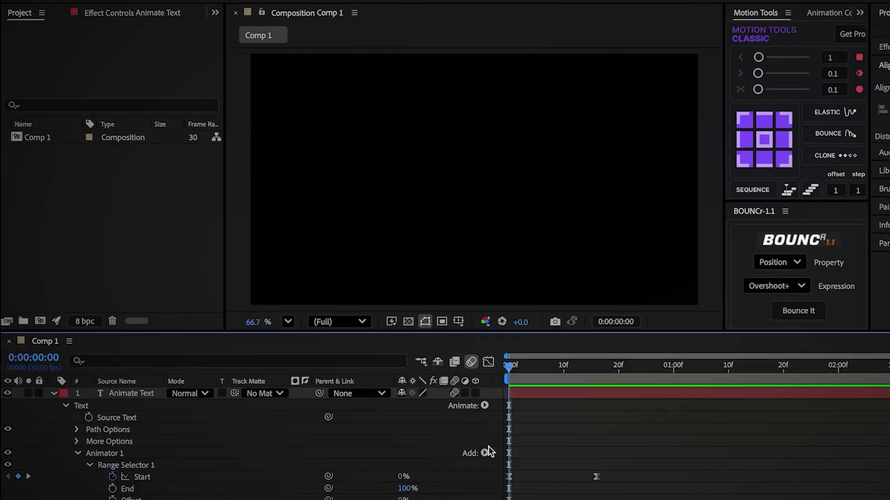
# Add a Tracking property to Animator 1.
pyautogui.click(488, 446)
pyautogui.moveTo(500, 423)
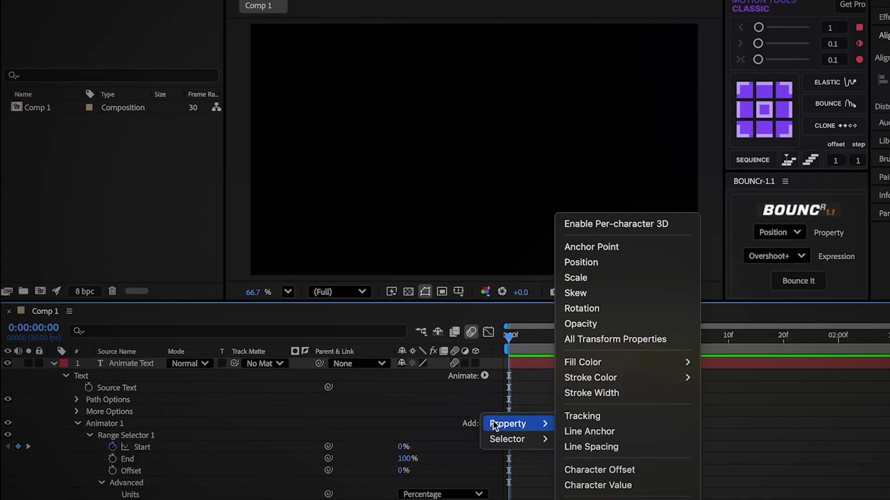
pyautogui.click(602, 401)
pyautogui.scroll(-1, 278, 422)
# Delete Animator 1's Position, Scale, Rotation and Opacity properties and set its Tracking Amount to -48.
pyautogui.click(128, 440)
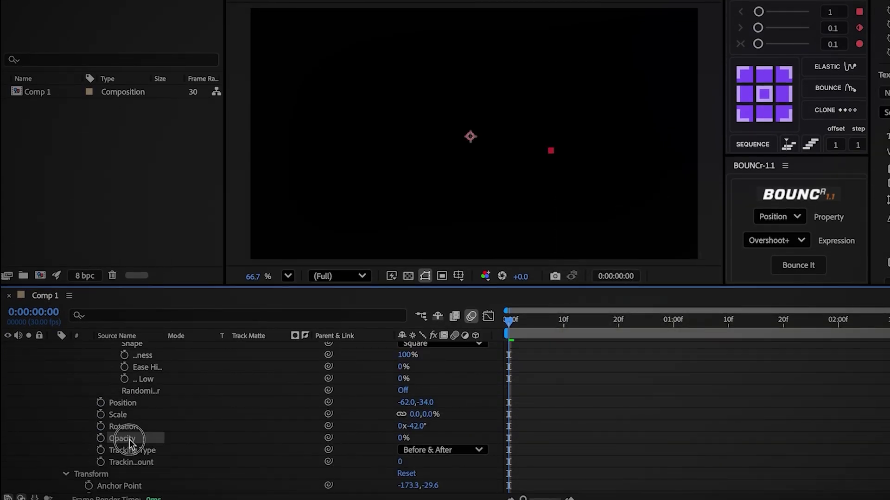
pyautogui.press('Delete')
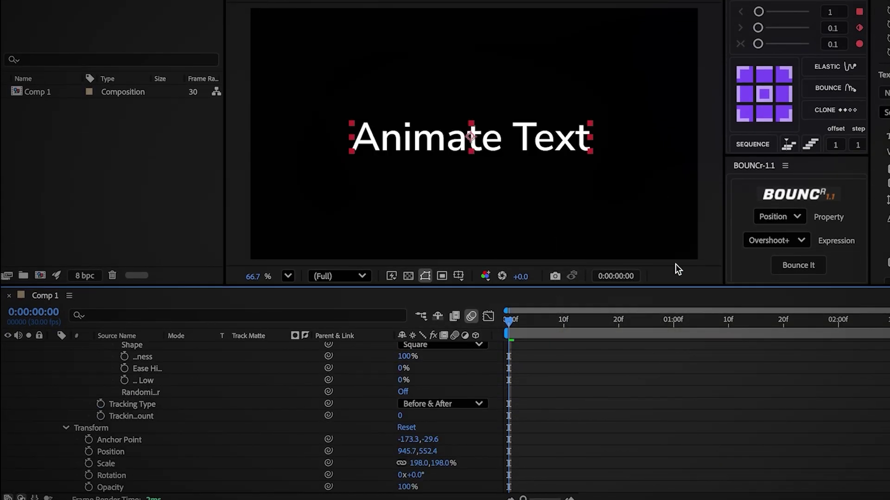
pyautogui.moveTo(399, 415); pyautogui.dragTo(381, 421)
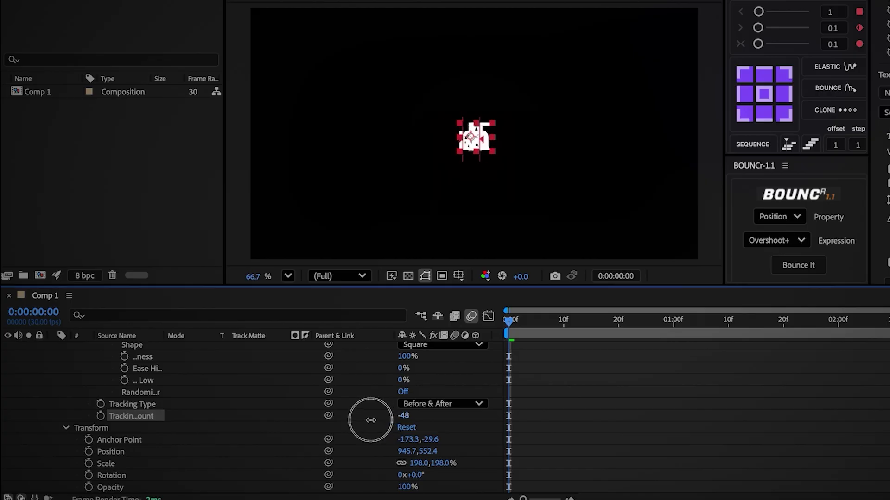
# Undo the deletion of Animator 1's other properties and preview the text animation.
pyautogui.scroll(1, 190, 429)
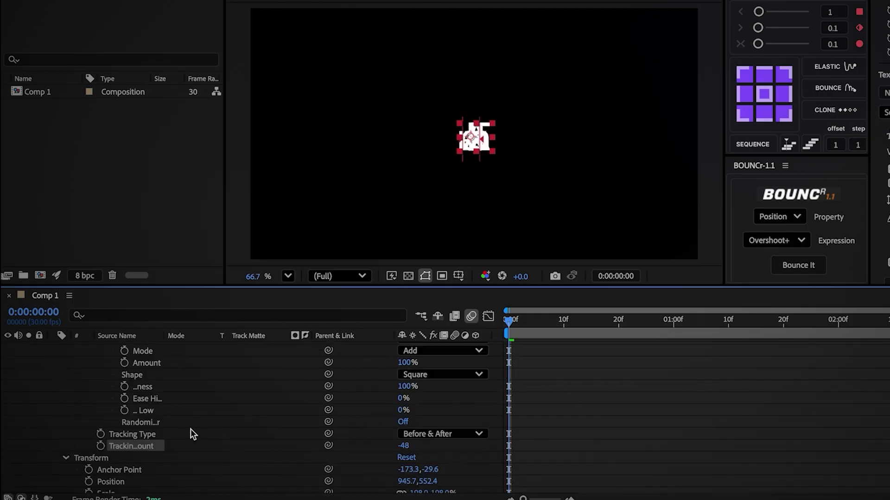
pyautogui.hotkey('ctrl', 'z')
pyautogui.press('space')
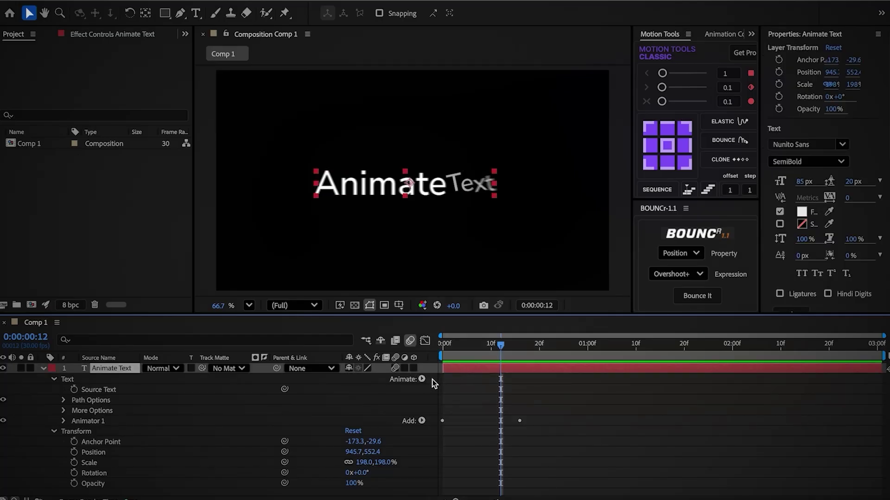
# Add a second text animator with an RGB Fill Color and set its color to light blue.
pyautogui.click(421, 379)
pyautogui.moveTo(456, 368)
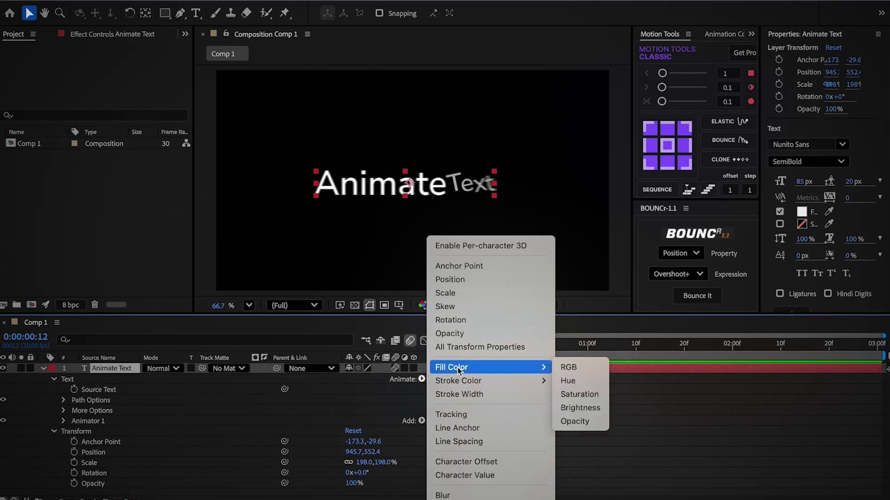
pyautogui.click(567, 368)
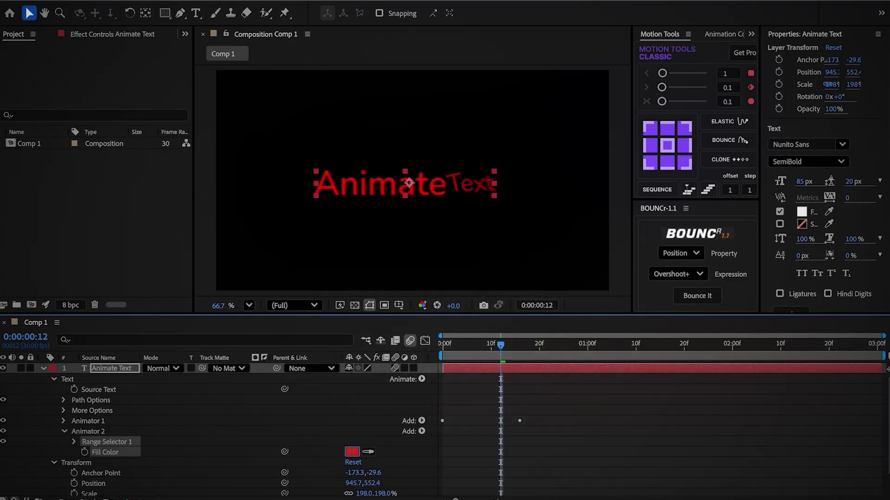
pyautogui.click(352, 452)
pyautogui.click(468, 262)
pyautogui.click(564, 181)
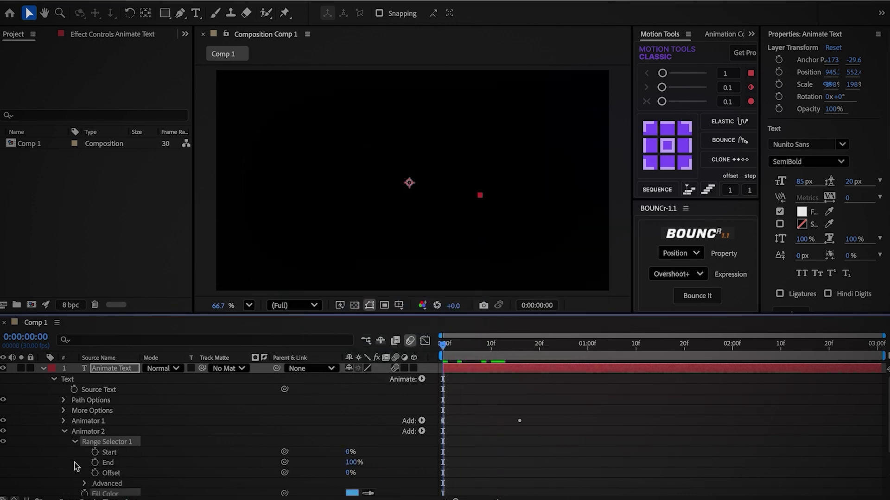
# Try keyframing only Animator 2's range Start, from 0% at frame 0 to frame 16, and preview the color animation.
pyautogui.click(95, 452)
pyautogui.click(512, 364)
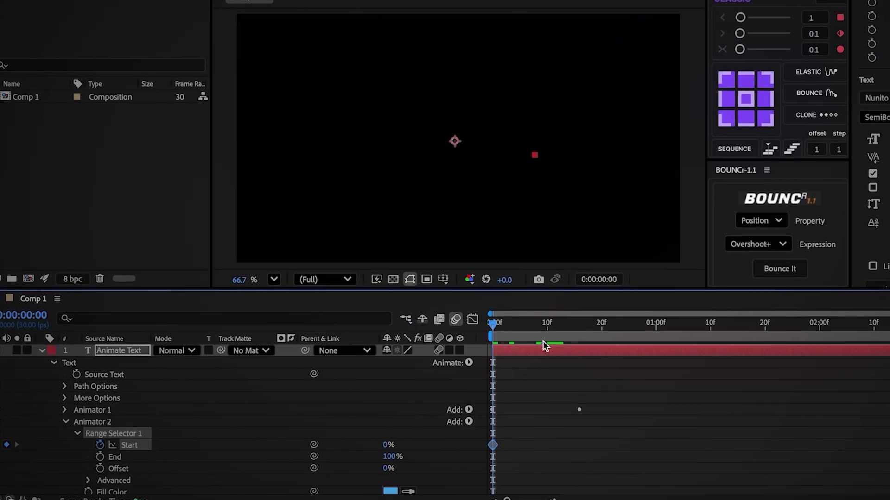
pyautogui.moveTo(573, 344); pyautogui.dragTo(580, 343)
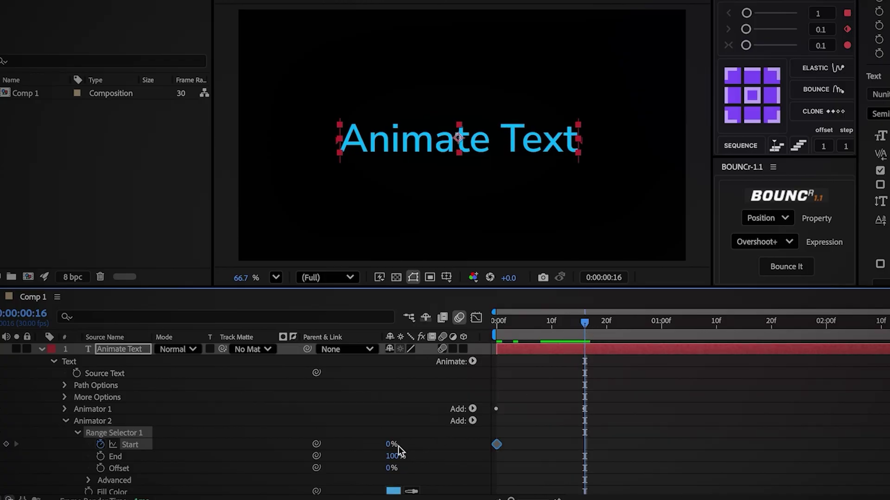
pyautogui.click(640, 390)
pyautogui.moveTo(584, 323); pyautogui.dragTo(484, 328)
pyautogui.press('space')
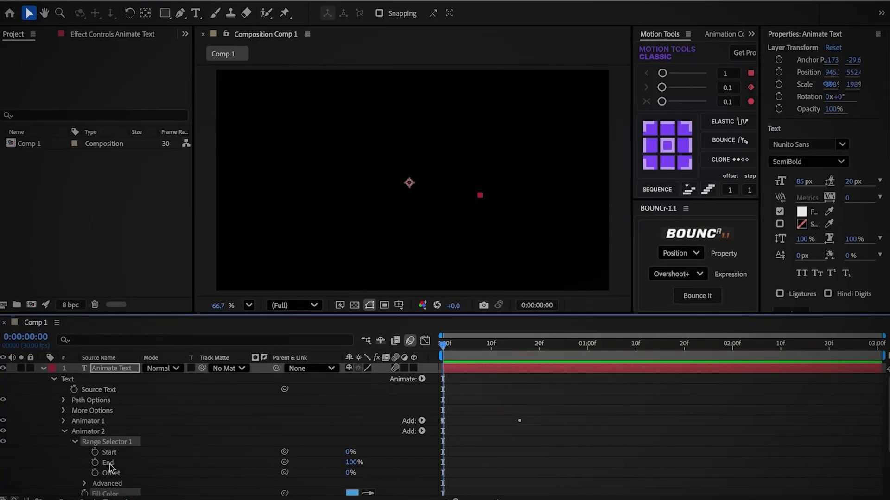
# Keyframe Animator 2's range Start and End from 0% at frame 0 to 100% at frame 16.
pyautogui.click(95, 462)
pyautogui.click(94, 452)
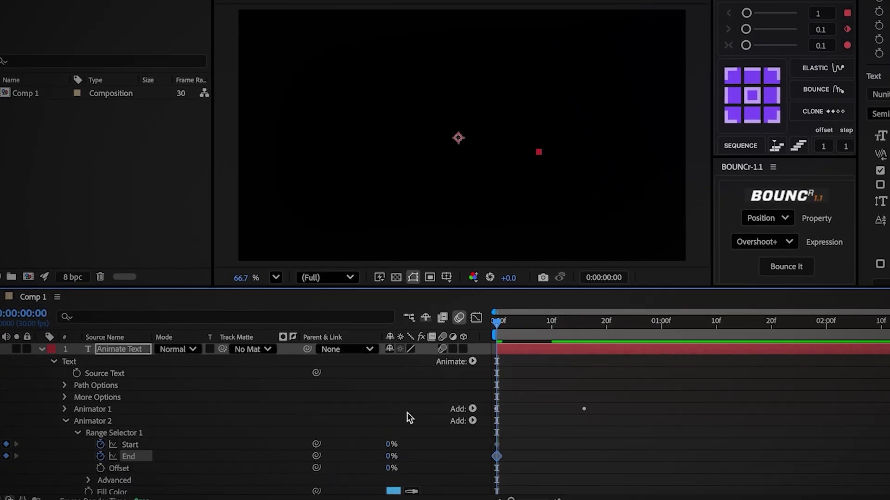
pyautogui.moveTo(569, 340); pyautogui.dragTo(580, 335)
pyautogui.moveTo(390, 456); pyautogui.dragTo(750, 437)
# Shift both End keyframes of Animator 2 about four frames later and preview the animation from the start.
pyautogui.moveTo(620, 457); pyautogui.dragTo(487, 465)
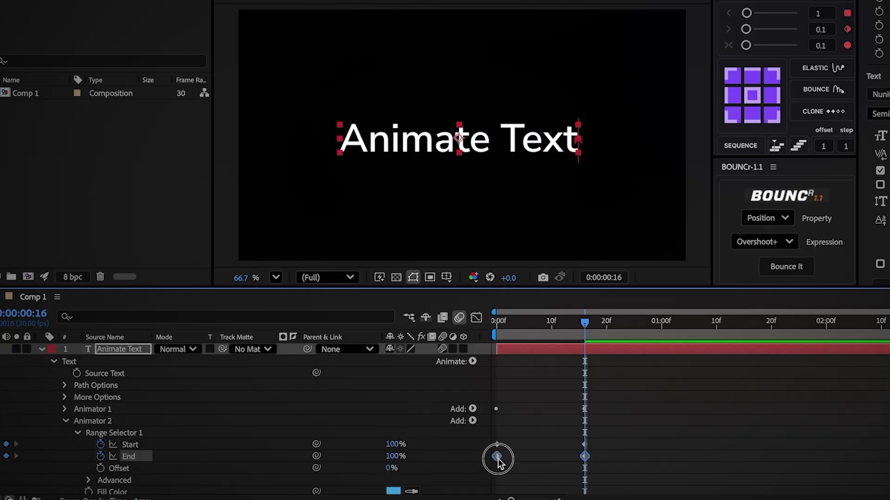
pyautogui.click(530, 425)
pyautogui.moveTo(551, 325); pyautogui.dragTo(495, 328)
pyautogui.press('space')
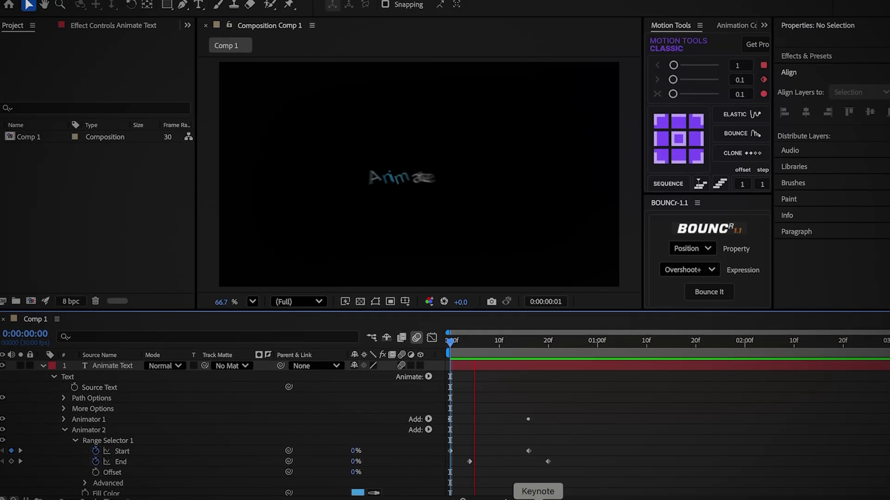
pyautogui.press('space')
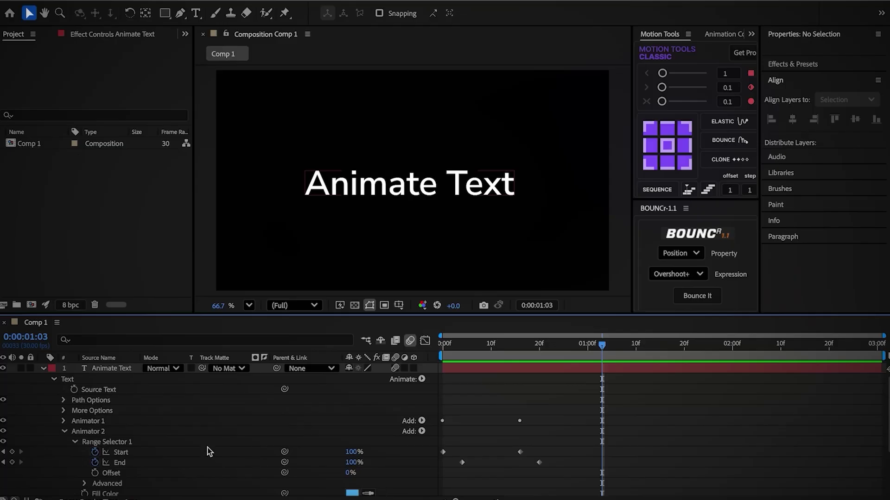
# Save the Animate Text layer's Text properties as an After Effects animation preset and accept the save location outside the default folders.
pyautogui.click(70, 381)
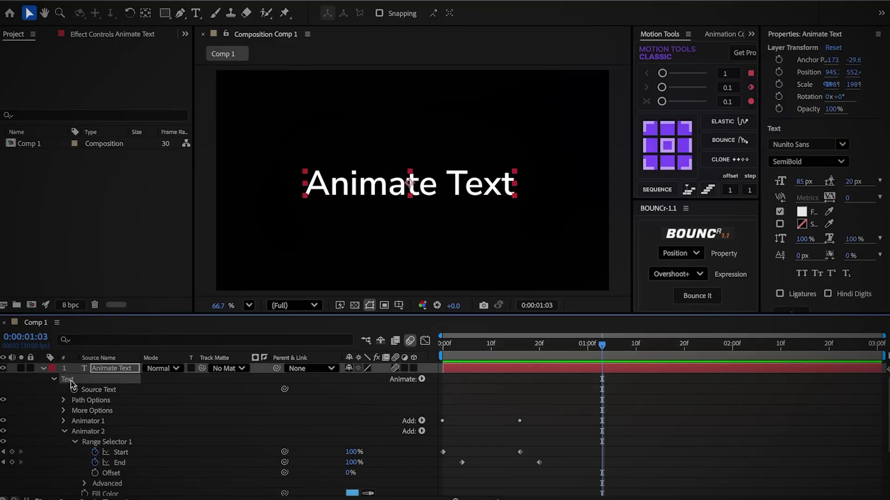
pyautogui.click(307, 2)
pyautogui.click(296, 2)
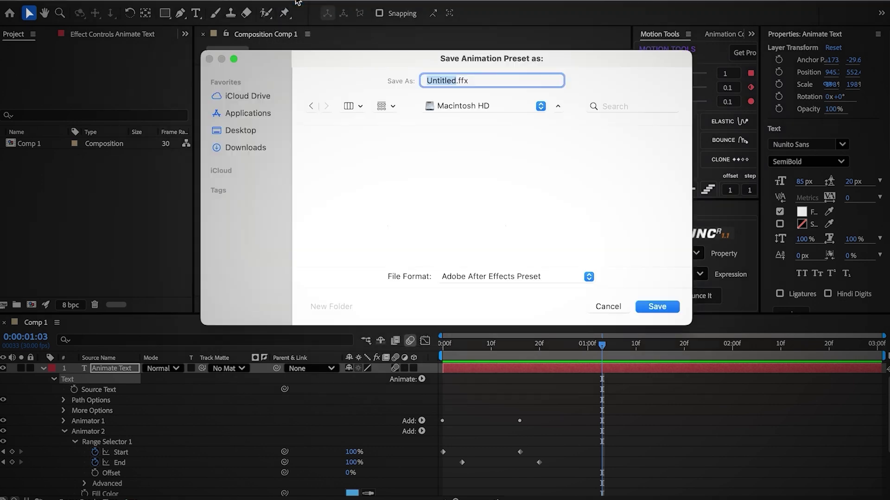
pyautogui.click(657, 306)
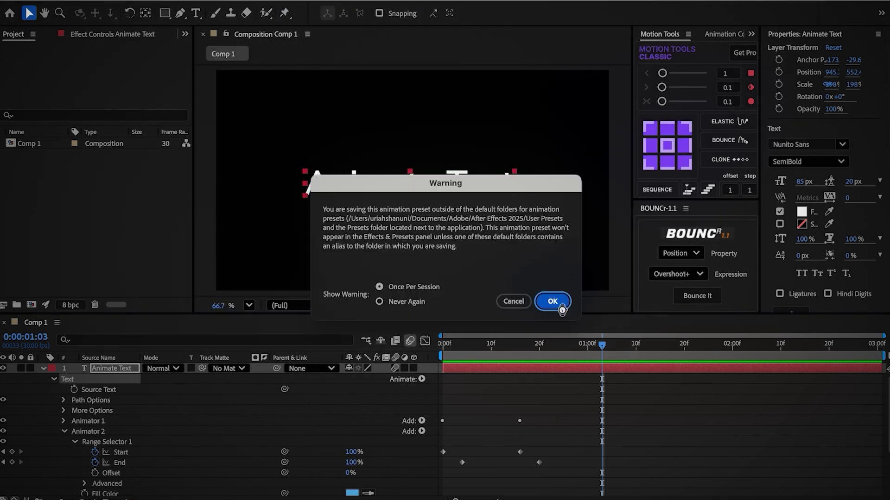
pyautogui.click(559, 303)
# Locate the Animate In folder among the Text animation presets and select its first preset.
pyautogui.click(824, 70)
pyautogui.click(765, 78)
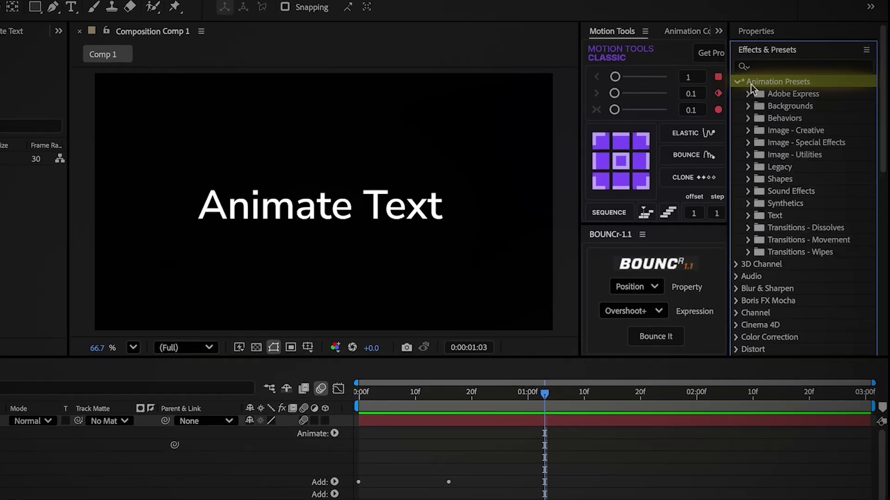
pyautogui.click(775, 192)
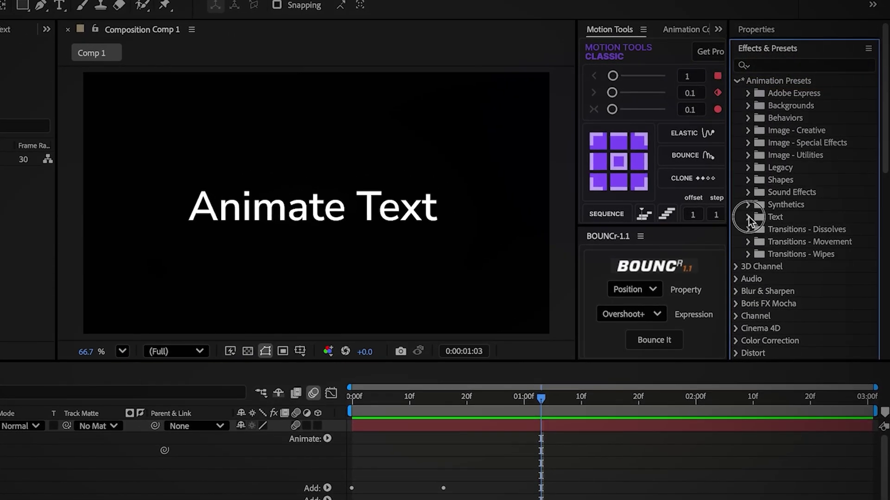
pyautogui.scroll(-5, 788, 224)
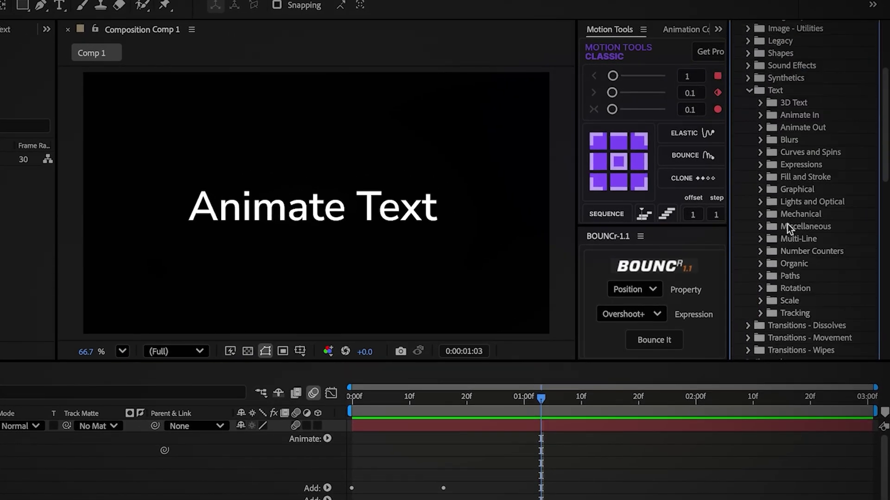
pyautogui.click(761, 115)
pyautogui.click(799, 126)
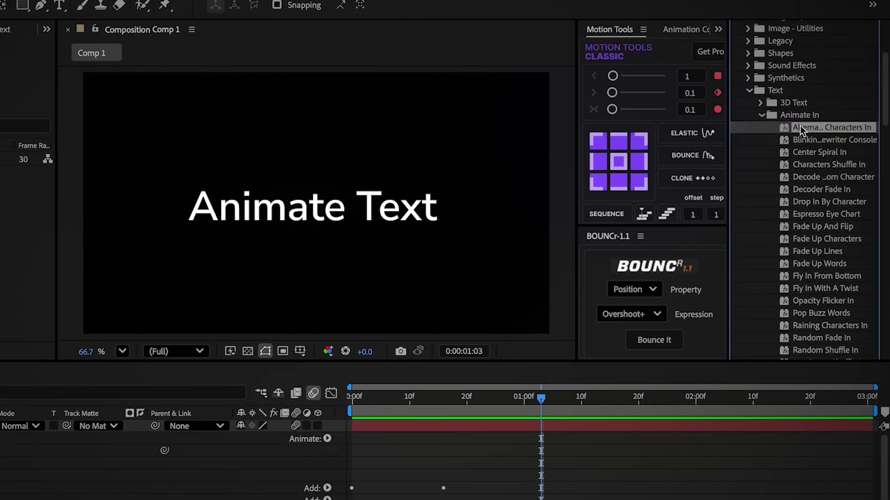
# Reveal the Animate In preset folder in Finder and move the saved preset file into it.
pyautogui.click(866, 54)
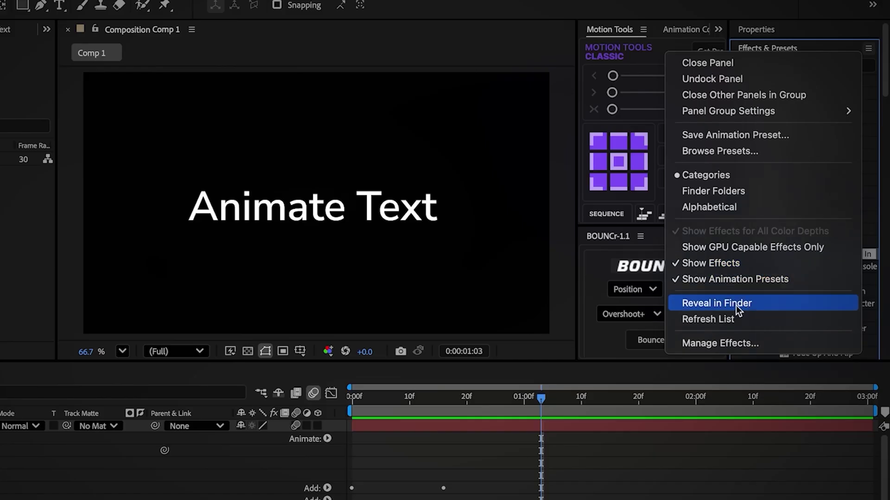
pyautogui.click(735, 305)
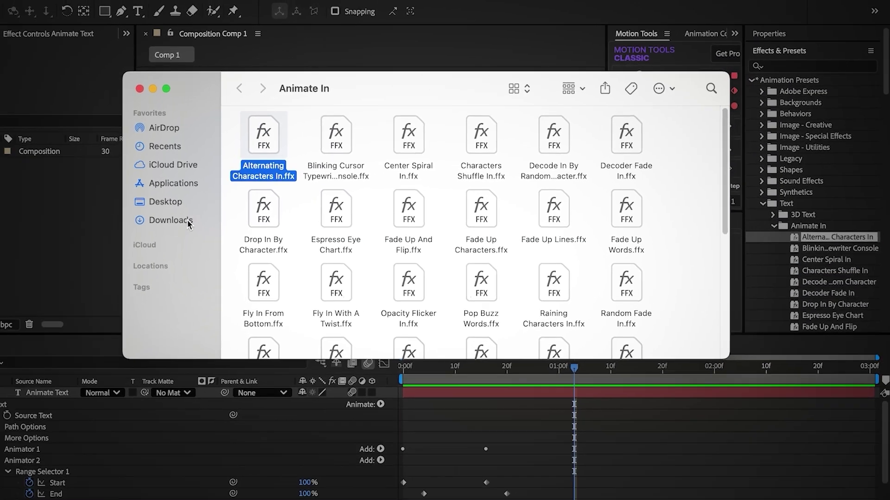
pyautogui.click(187, 220)
pyautogui.moveTo(244, 135); pyautogui.dragTo(407, 324)
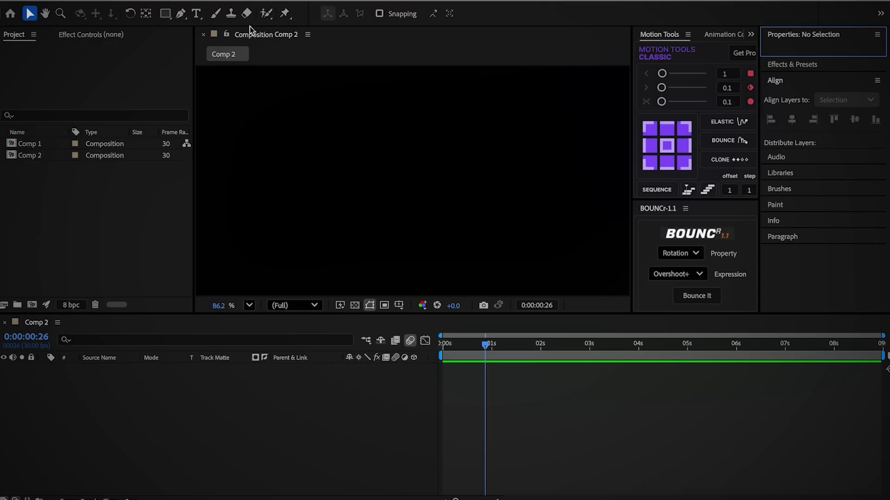
# Create a text layer in Comp 2 reading "Bounce Text".
pyautogui.click(196, 14)
pyautogui.click(395, 184)
pyautogui.write('Bounce Text')
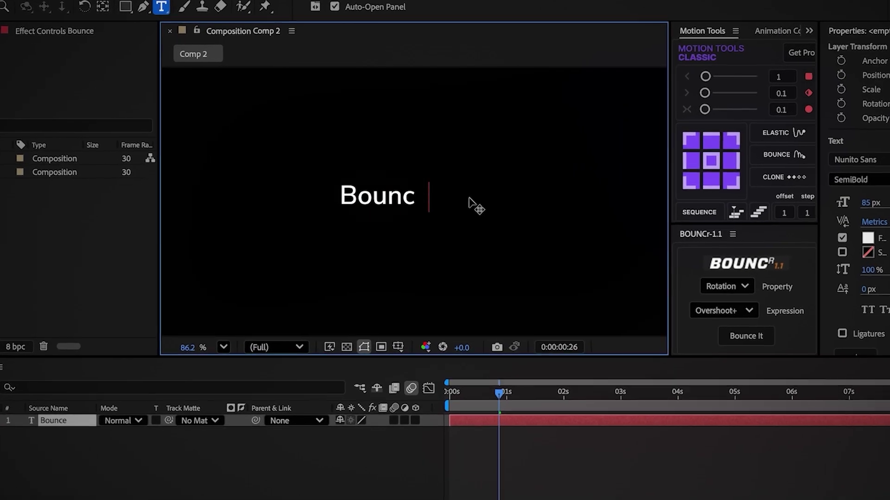
pyautogui.press('Escape')
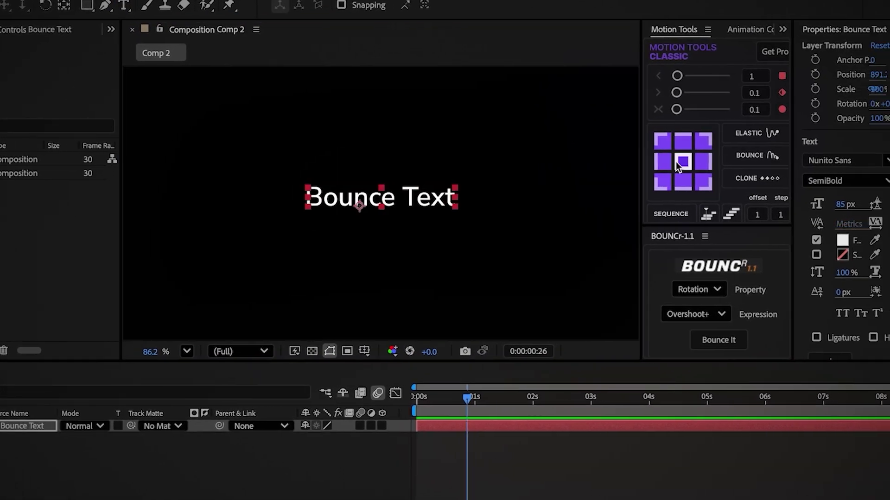
# Centre the anchor point of the Bounce Text layer and scale the layer up to 173%.
pyautogui.click(678, 166)
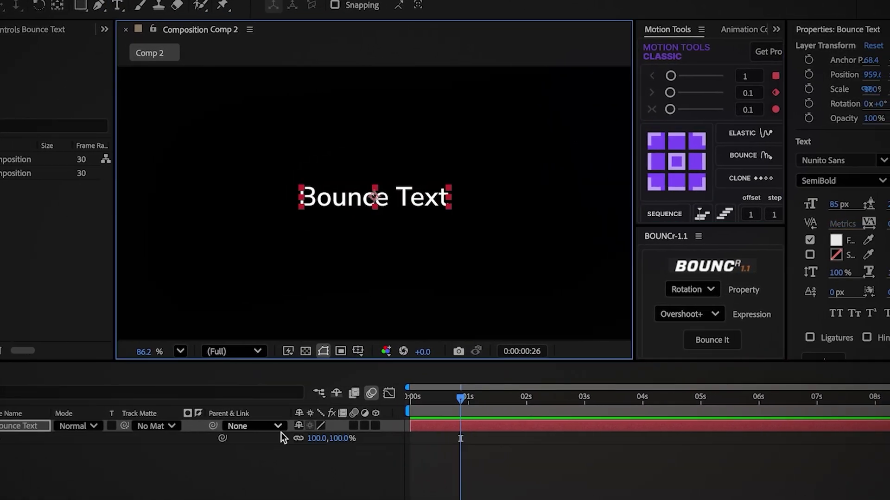
pyautogui.click(431, 199)
pyautogui.press('s')
pyautogui.moveTo(348, 437); pyautogui.dragTo(416, 439)
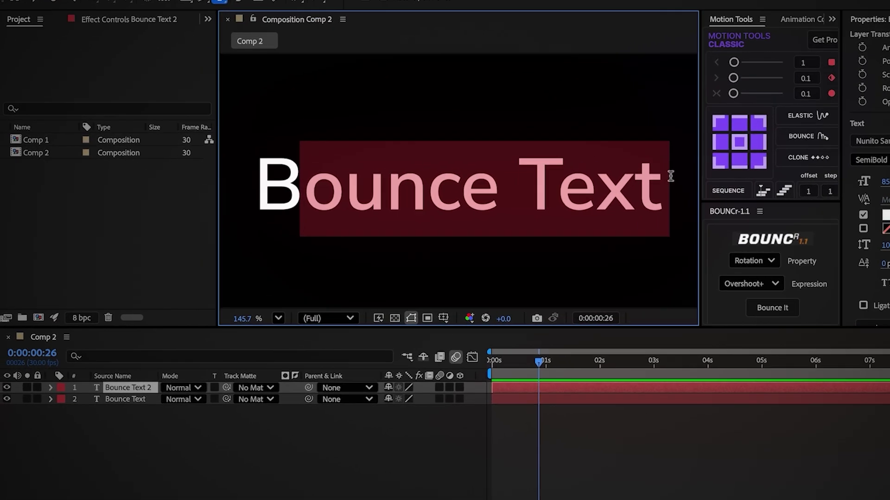
# Trim the copied Bounce Text layer to the letter "B", duplicate it and change the new copy to "ounce Text".
pyautogui.press('BackSpace')
pyautogui.click(109, 369)
pyautogui.hotkey('ctrl', 'd')
pyautogui.doubleClick(131, 402)
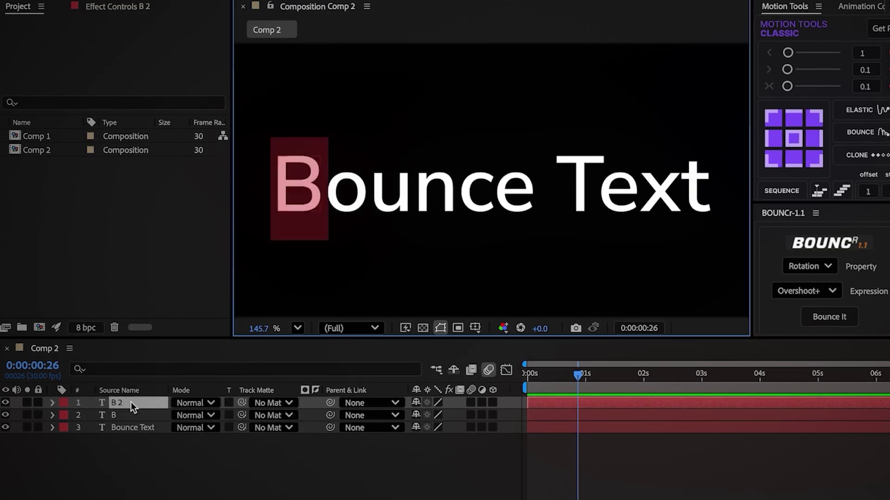
pyautogui.write('ounce Text')
# Shift the "ounce Text" layer horizontally to Position 1064.2, 546.0 so it lines up after the B.
pyautogui.click(130, 402)
pyautogui.press('p')
pyautogui.moveTo(417, 415); pyautogui.dragTo(419, 415)
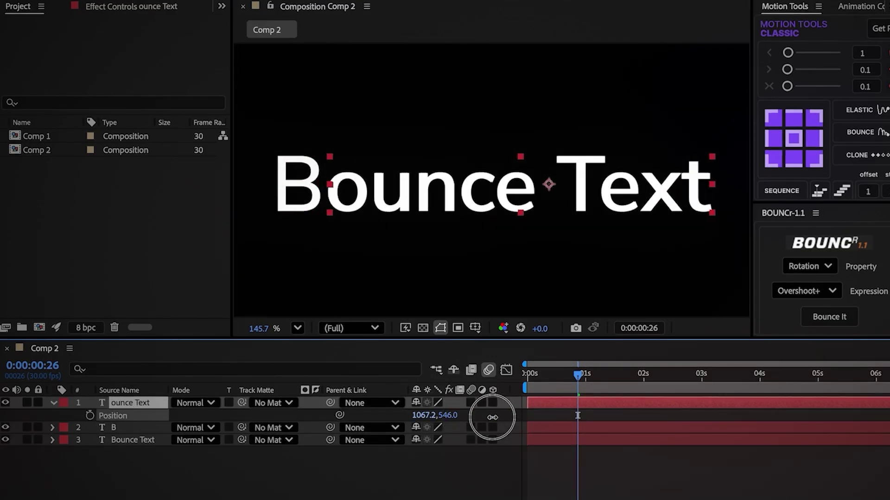
# Trim the "ounce Text" layer to the letter "o", duplicate it and replace the copy's text with "unce Text".
pyautogui.moveTo(368, 219); pyautogui.dragTo(785, 197)
pyautogui.hotkey('ctrl', 'c')
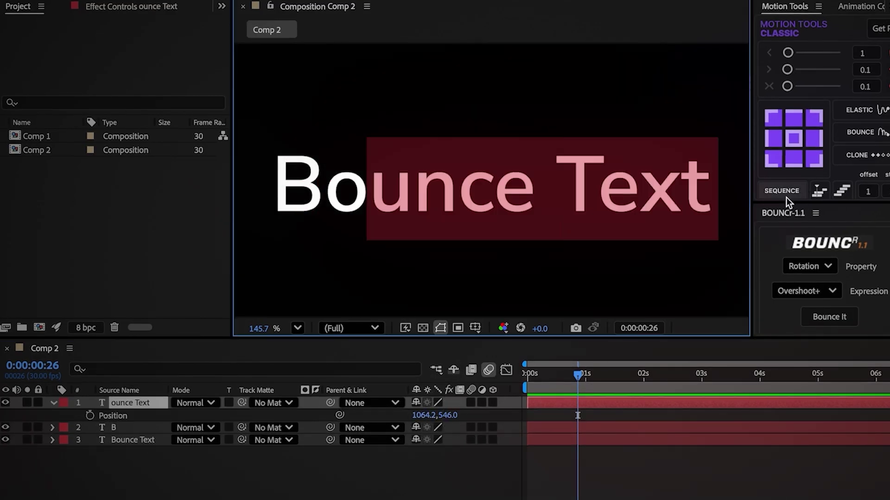
pyautogui.press('BackSpace')
pyautogui.click(144, 402)
pyautogui.hotkey('ctrl', 'd')
pyautogui.doubleClick(142, 402)
pyautogui.hotkey('ctrl', 'v')
# Shift the "unce Text" layer horizontally to Position 1149.2, 546.0 so it lines up after the o.
pyautogui.click(147, 403)
pyautogui.press('p')
pyautogui.moveTo(419, 415); pyautogui.dragTo(467, 411)
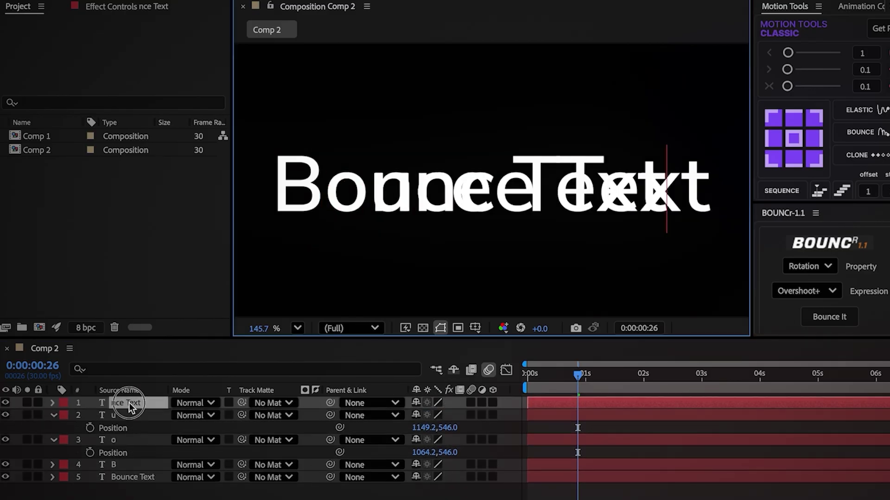
# Split the remaining text into separate aligned single-letter layers through the final t, and delete the original Bounce Text layer.
pyautogui.write('ce Text')
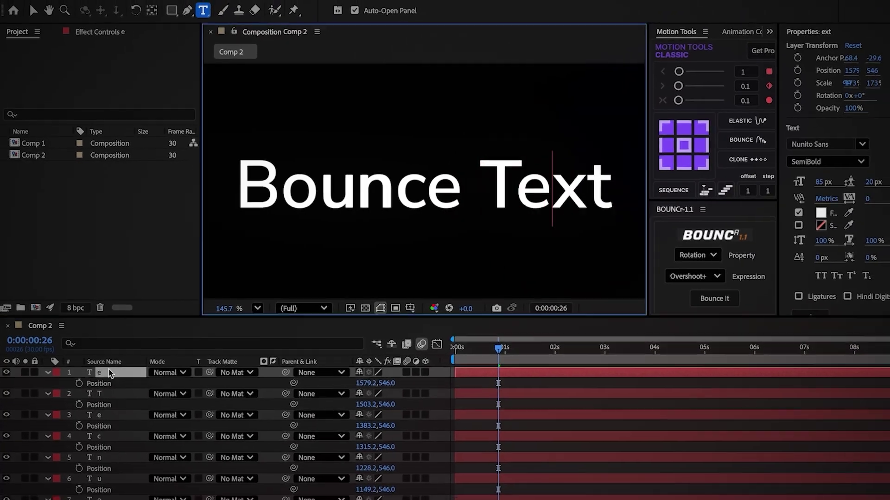
pyautogui.click(496, 388)
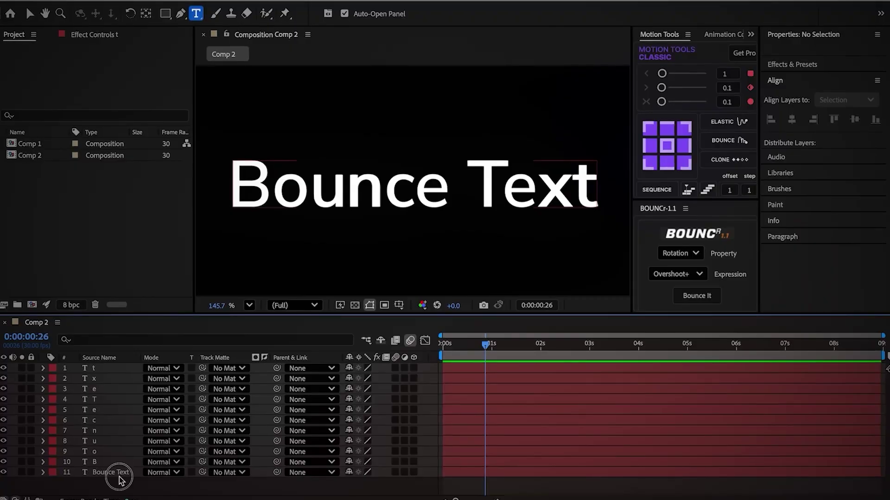
pyautogui.click(119, 475)
pyautogui.press('Delete')
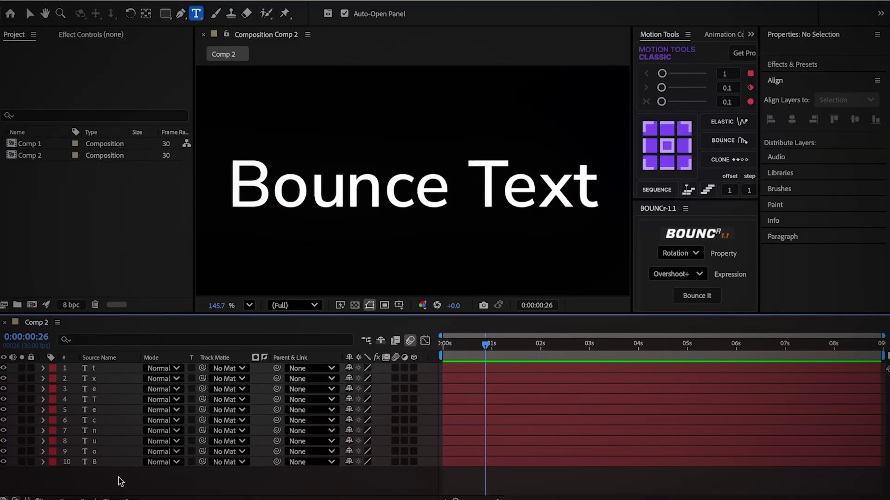
# Select all ten letter layers and centre their anchor points.
pyautogui.click(100, 463)
pyautogui.keyDown('shift'); pyautogui.click(110, 368); pyautogui.keyUp('shift')
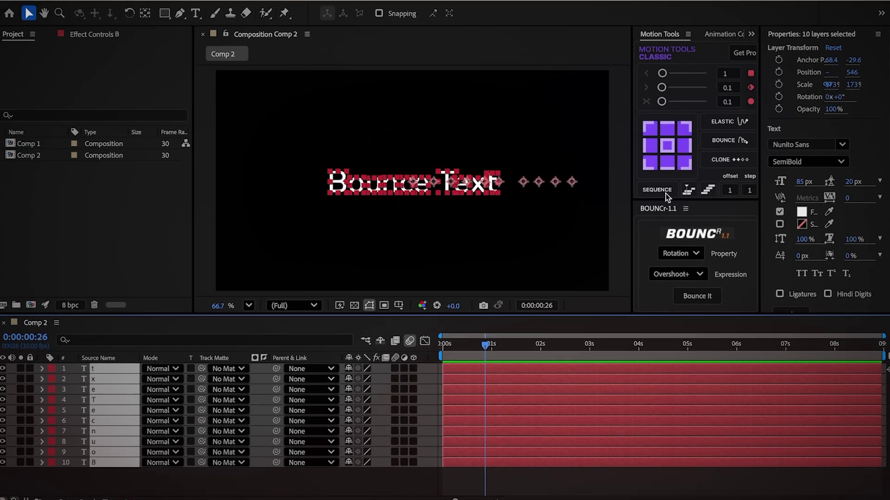
pyautogui.click(678, 143)
# Add Position, Scale, Rotation and Opacity keyframes to all ten letter layers at frame 5.
pyautogui.click(441, 365)
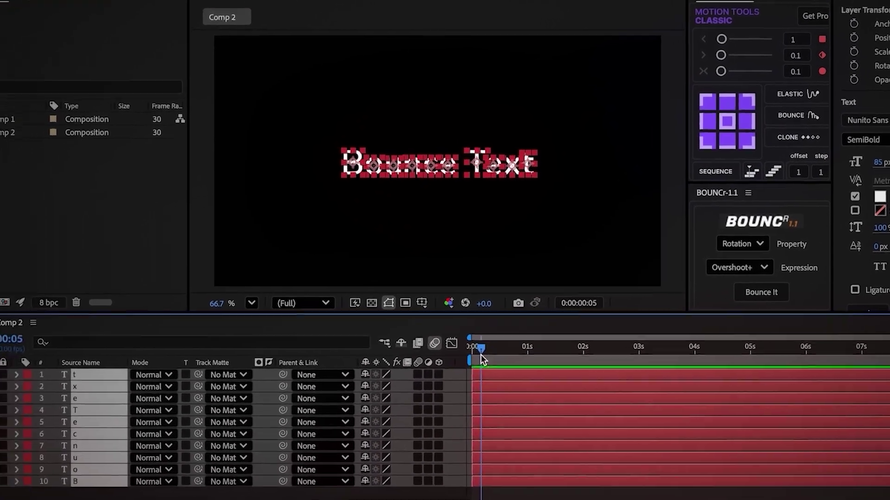
pyautogui.press('s')
pyautogui.click(72, 399)
pyautogui.press('r')
pyautogui.click(72, 401)
pyautogui.press('t')
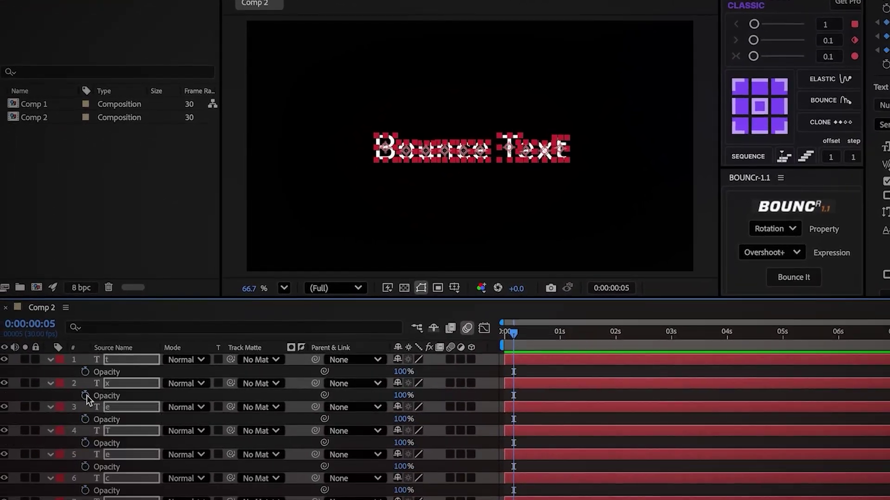
pyautogui.click(72, 401)
# At frame 0, move all letters down and set their Scale to 100%, Rotation to 60° and Opacity to 0%.
pyautogui.press('u')
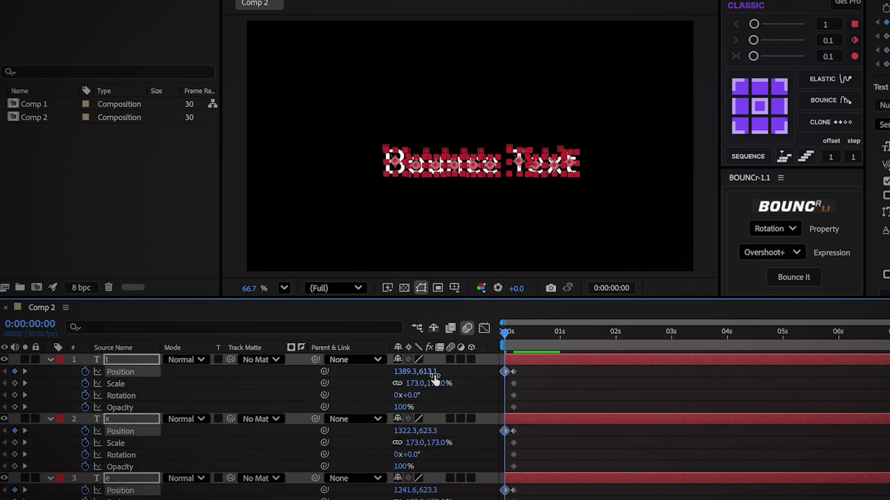
pyautogui.write('00')
pyautogui.press('Return')
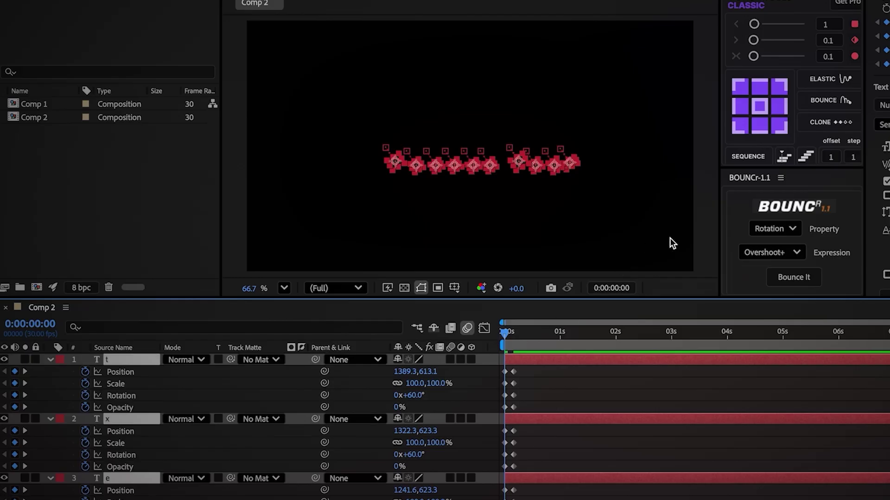
# Apply the BOUNCr Overshoot+ expression to the Position, Scale and Rotation of all letter layers.
pyautogui.click(774, 228)
pyautogui.click(779, 245)
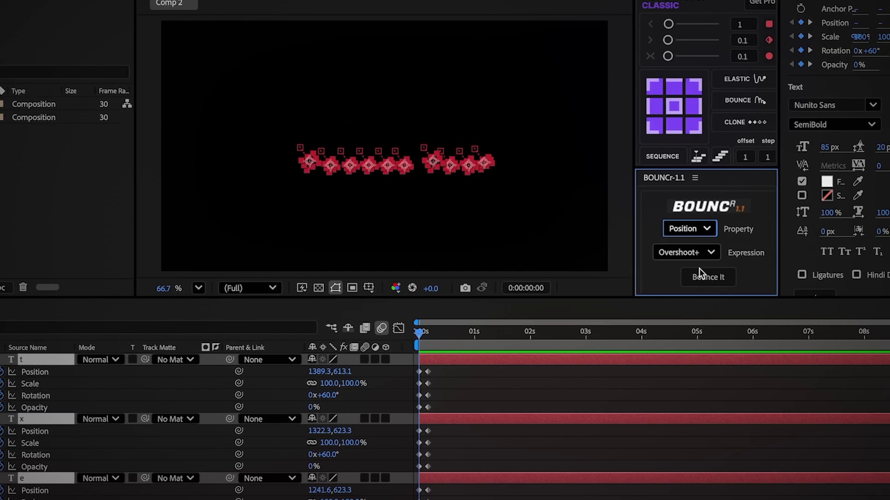
pyautogui.click(702, 278)
pyautogui.click(689, 228)
pyautogui.click(678, 256)
pyautogui.click(697, 278)
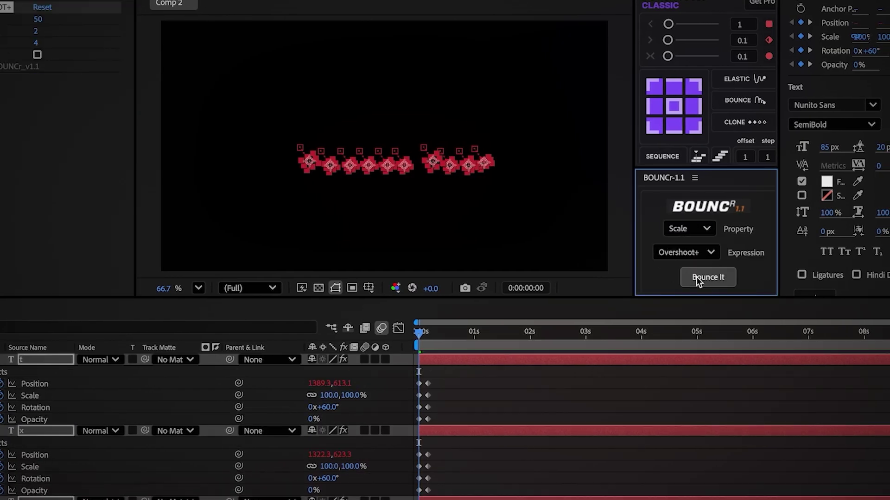
pyautogui.click(694, 276)
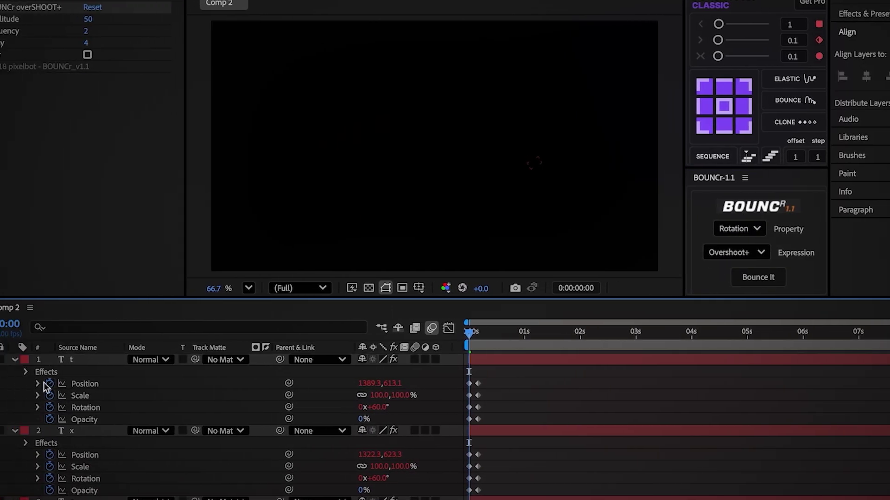
# Preview the bounce animation and enable motion blur on all ten letter layers.
pyautogui.click(58, 384)
pyautogui.press('space')
pyautogui.click(514, 369)
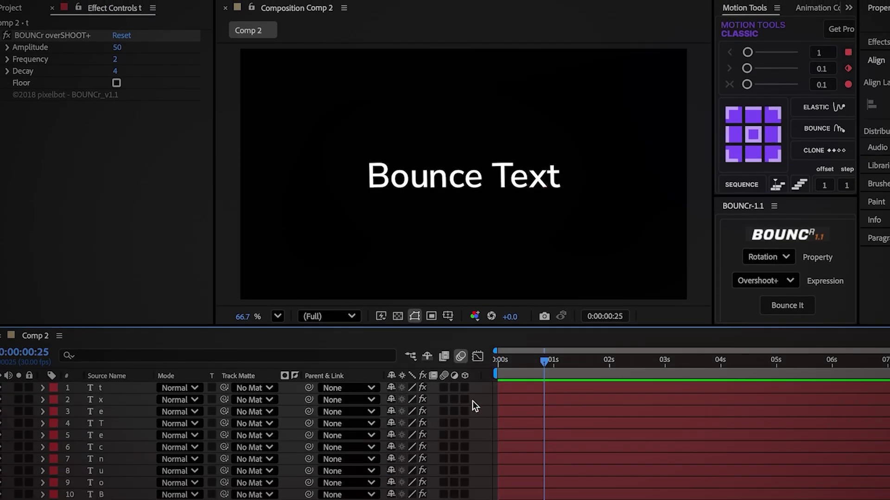
pyautogui.moveTo(445, 388); pyautogui.dragTo(448, 496)
pyautogui.press('Home')
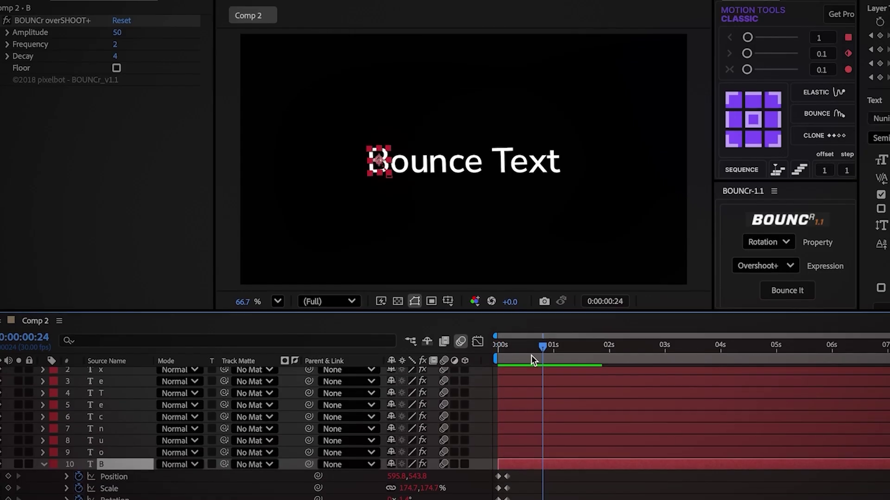
# At frame 5, apply the Tint effect to the B layer and set Map White To to light blue.
pyautogui.moveTo(541, 347); pyautogui.dragTo(507, 364)
pyautogui.press('super+5')
pyautogui.write('tint')
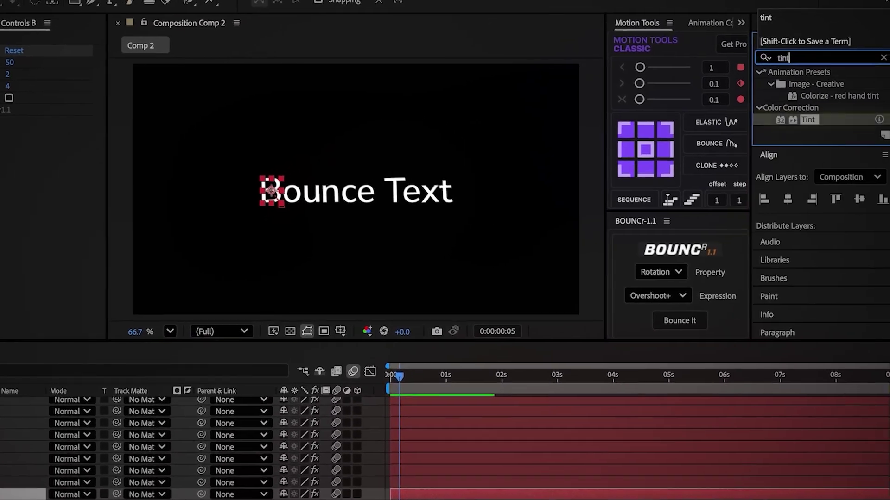
pyautogui.doubleClick(813, 111)
pyautogui.click(29, 137)
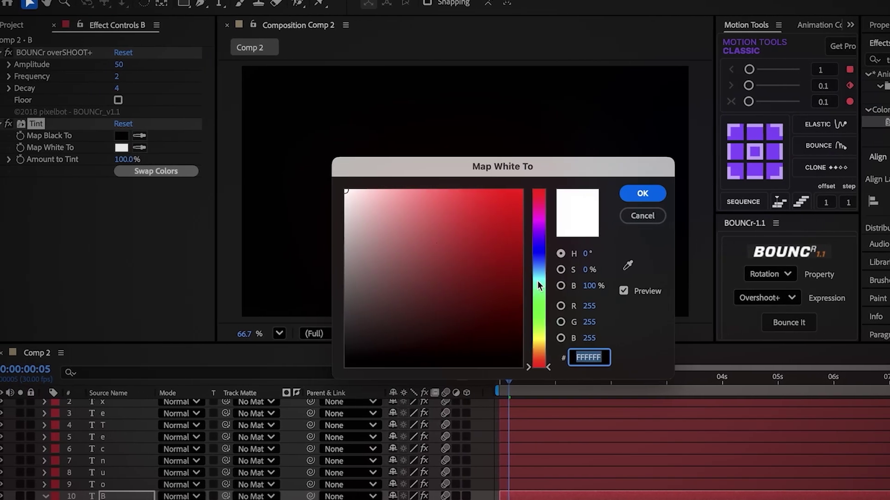
pyautogui.click(527, 270)
pyautogui.click(485, 220)
pyautogui.click(644, 195)
# Keyframe the B layer's Amount to Tint at frames 5 and 8, and paste the Tint effect onto all other letter layers.
pyautogui.moveTo(510, 381); pyautogui.dragTo(514, 382)
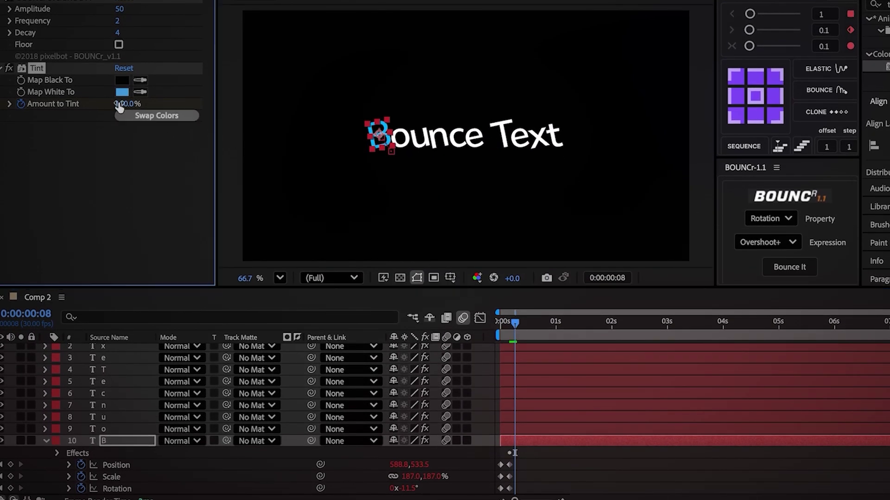
pyautogui.click(30, 64)
pyautogui.moveTo(517, 332); pyautogui.dragTo(479, 338)
pyautogui.click(513, 430)
pyautogui.scroll(1, 514, 424)
pyautogui.keyDown('shift'); pyautogui.click(513, 350); pyautogui.keyUp('shift')
pyautogui.press('super+v')
pyautogui.click(601, 480)
pyautogui.press('space')
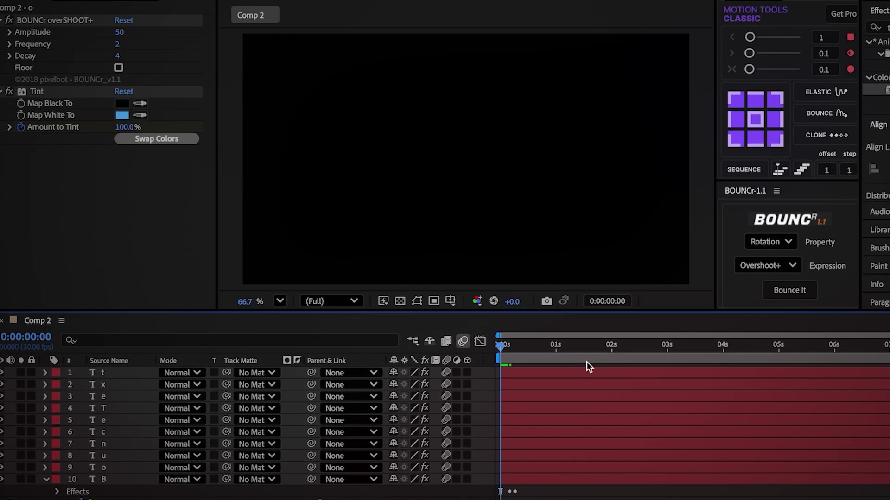
# Stagger all ten letter layers with the Motion Tools Sequence function using offset 1 and step 1, and preview the animation.
pyautogui.press('super+a')
pyautogui.press('u')
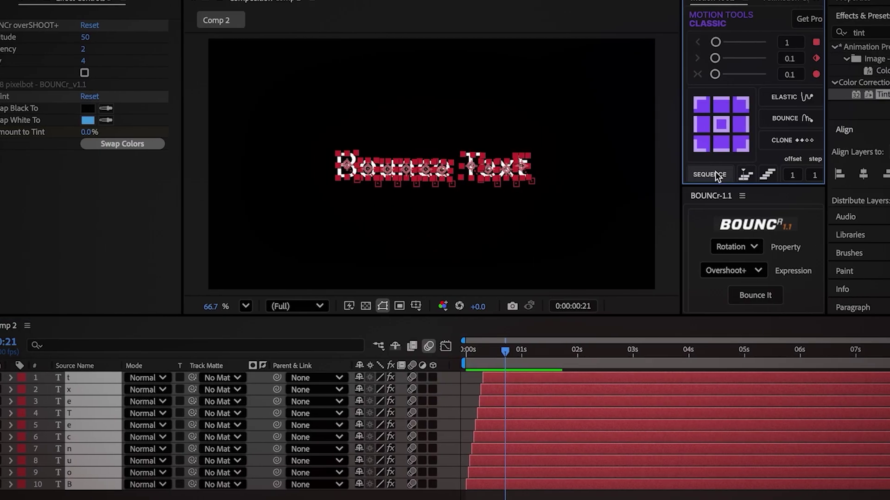
pyautogui.click(745, 175)
pyautogui.moveTo(540, 351); pyautogui.dragTo(367, 381)
pyautogui.press('space')
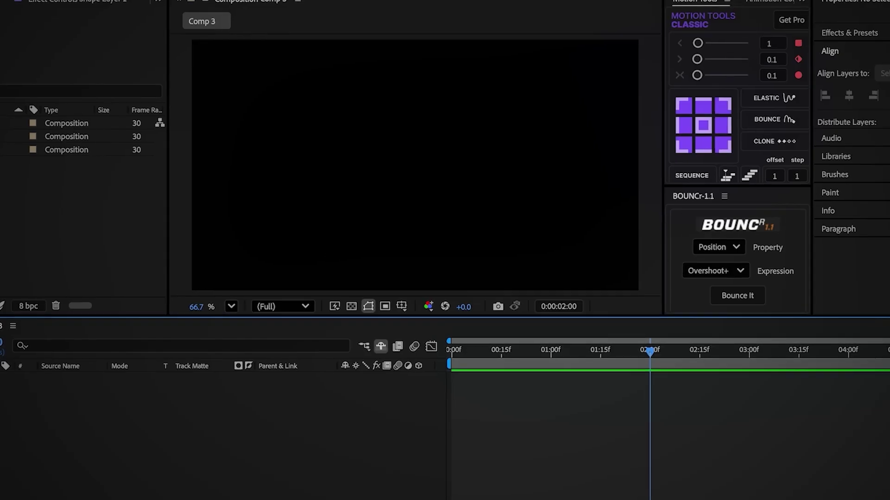
# Add the text "Art" in Karstar Free to Comp 3, centre its anchor point and scale it up to fill the frame.
pyautogui.click(334, 192)
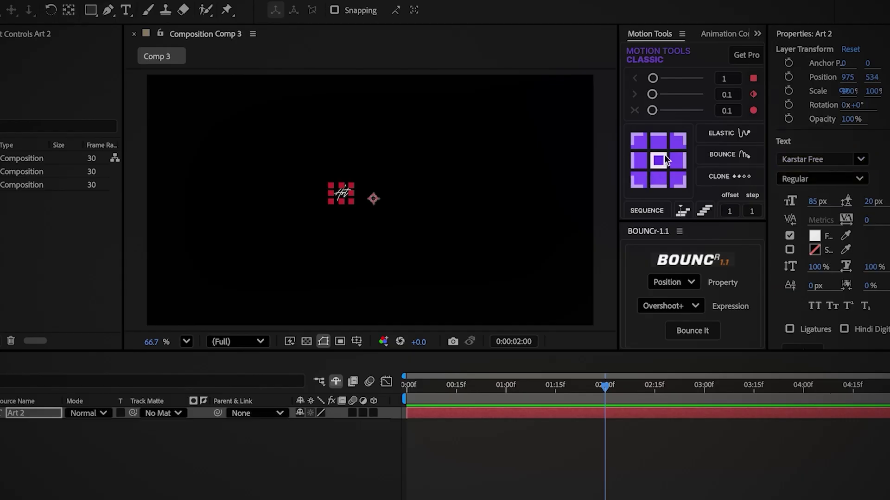
pyautogui.click(664, 160)
pyautogui.press('s')
pyautogui.moveTo(352, 424); pyautogui.dragTo(353, 425)
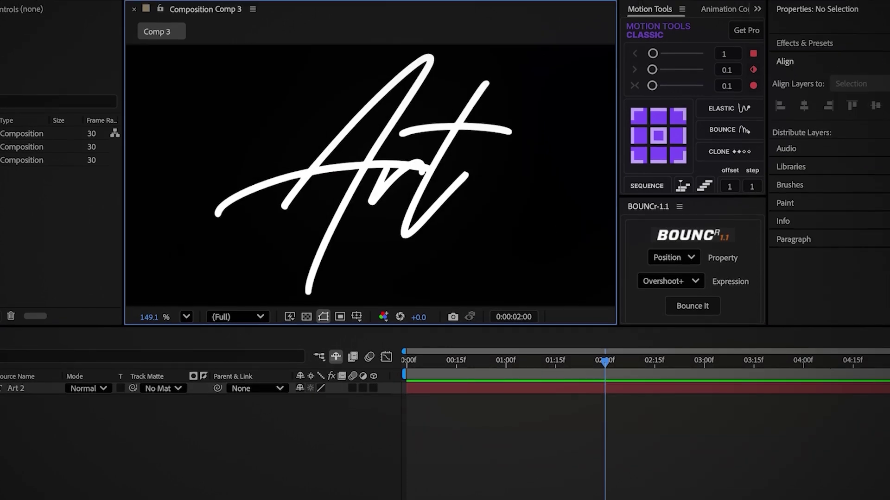
# Trace the strokes of the "Art" lettering with one continuous Pen path on a new shape layer, using a 10 px magenta stroke.
pyautogui.click(282, 238)
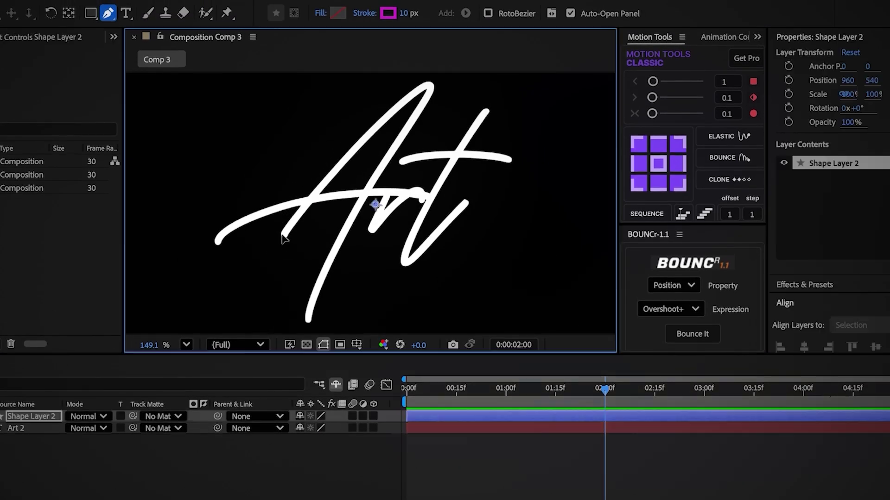
pyautogui.click(428, 88)
pyautogui.moveTo(309, 319); pyautogui.dragTo(316, 373)
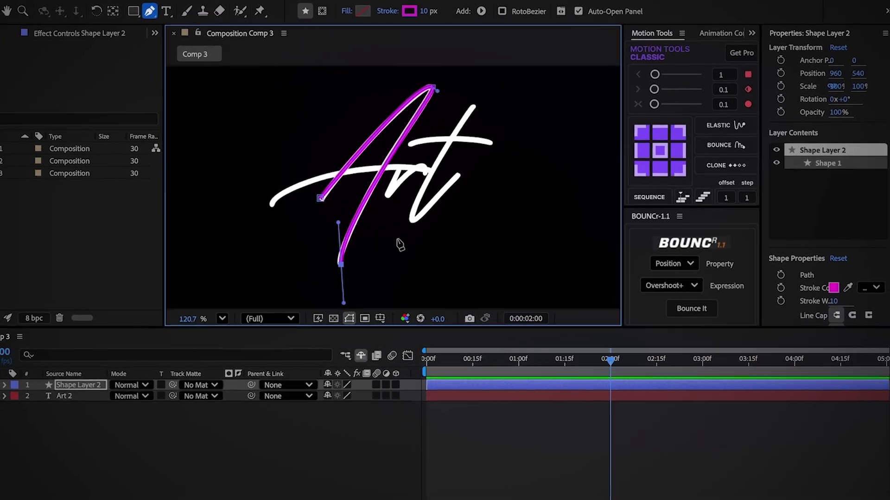
pyautogui.moveTo(392, 236); pyautogui.dragTo(317, 217)
pyautogui.moveTo(272, 203); pyautogui.dragTo(283, 186)
pyautogui.moveTo(429, 170); pyautogui.dragTo(453, 176)
pyautogui.moveTo(458, 144); pyautogui.dragTo(445, 131)
pyautogui.moveTo(398, 171); pyautogui.dragTo(391, 191)
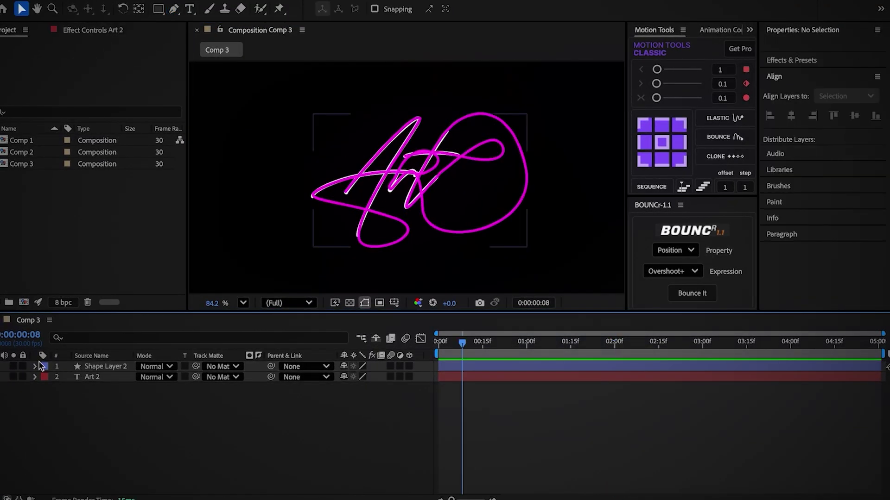
# Add Trim Paths to the contents of the magenta shape layer.
pyautogui.click(34, 366)
pyautogui.click(42, 376)
pyautogui.click(472, 366)
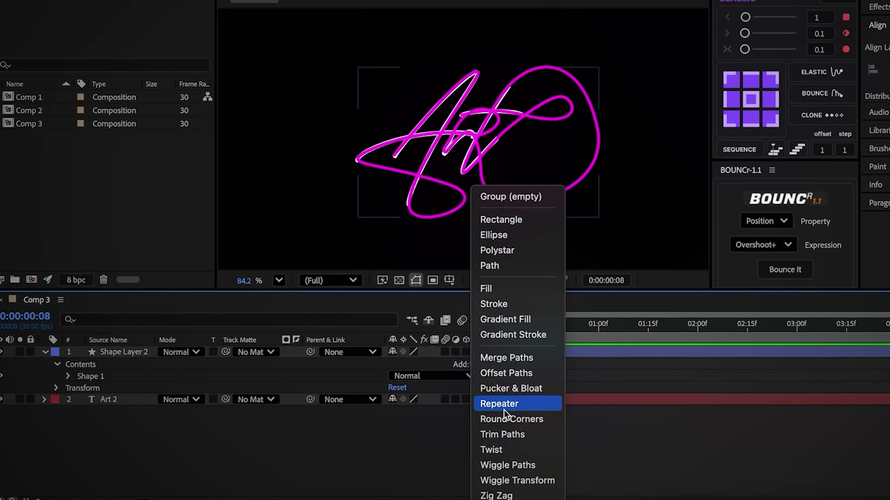
pyautogui.click(504, 434)
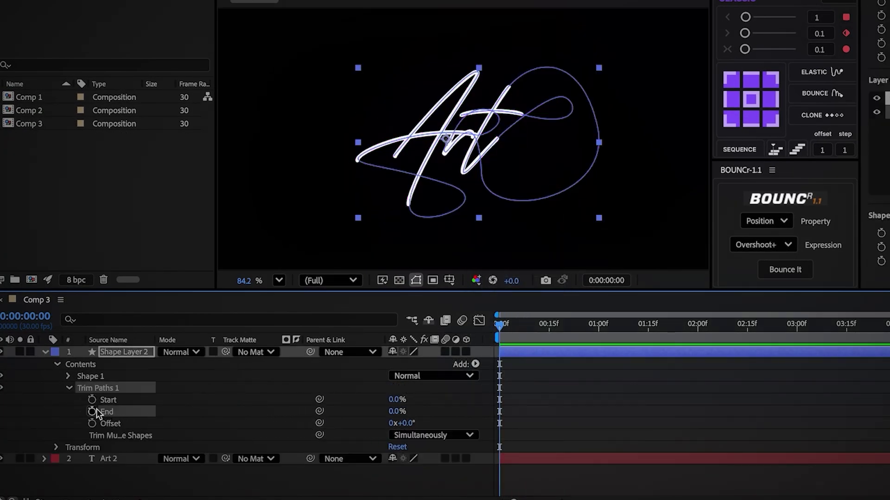
# Keyframe the Trim Paths Start and End from 0% at the first frame to their full value at 5 seconds.
pyautogui.moveTo(500, 327); pyautogui.dragTo(889, 345)
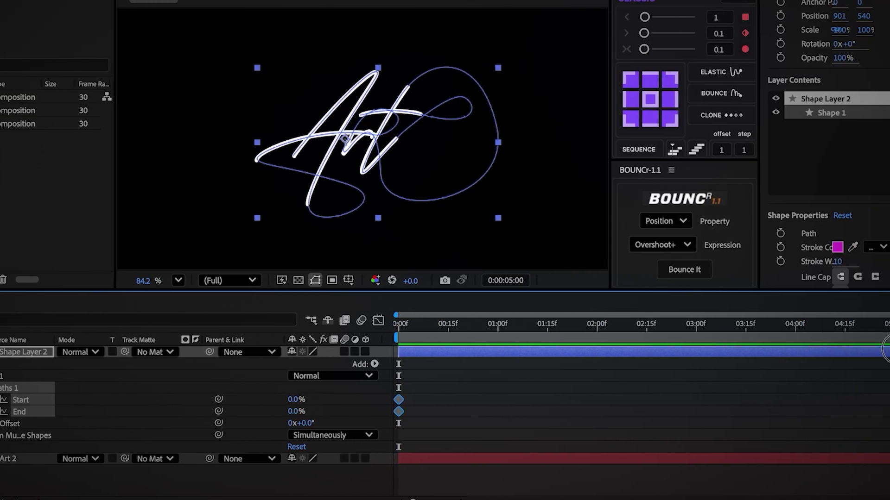
pyautogui.click(395, 411)
pyautogui.moveTo(274, 411); pyautogui.dragTo(576, 404)
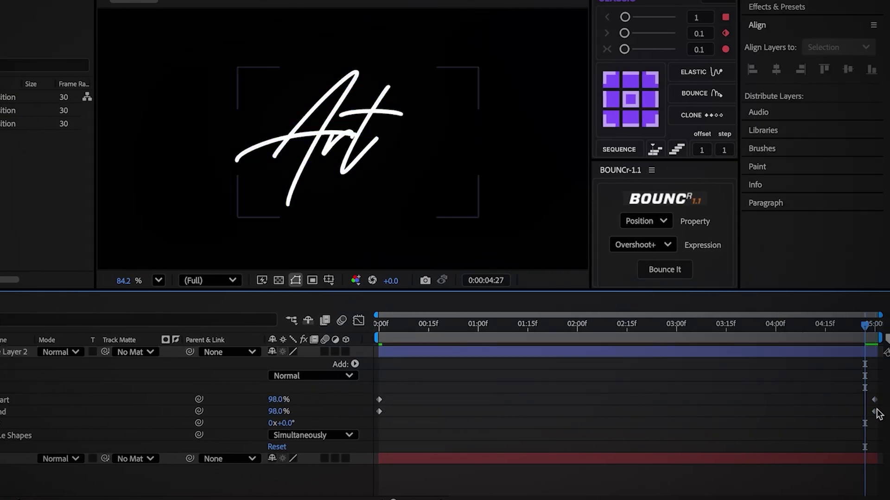
# Offset the trim by moving the last End keyframe to 4:27 and the first Start keyframe to frame 3, and preview it.
pyautogui.moveTo(875, 412); pyautogui.dragTo(871, 412)
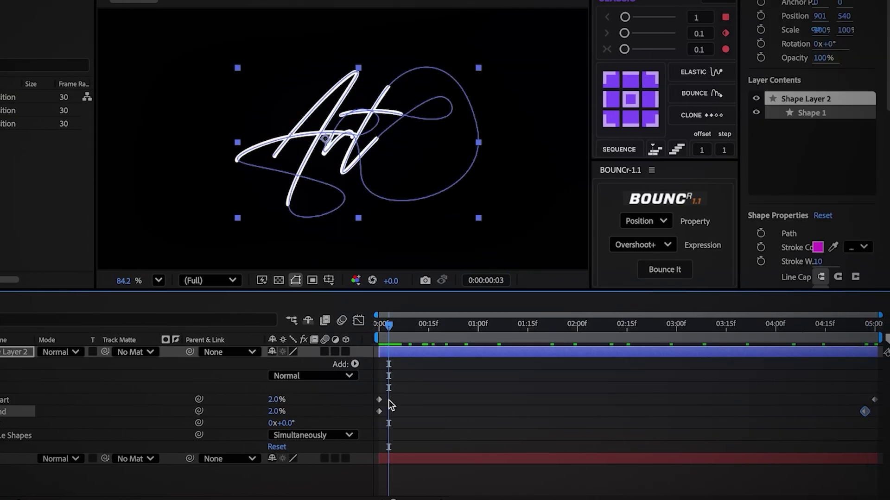
pyautogui.moveTo(381, 400); pyautogui.dragTo(389, 399)
pyautogui.click(401, 360)
pyautogui.press('space')
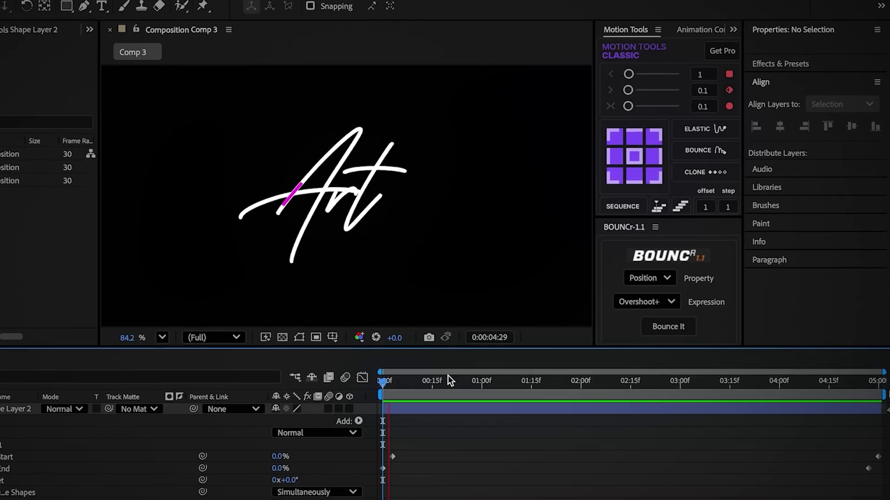
# Set the Line Cap of the magenta path's stroke to Round Cap.
pyautogui.click(447, 381)
pyautogui.click(18, 401)
pyautogui.click(64, 407)
pyautogui.scroll(-3, 78, 403)
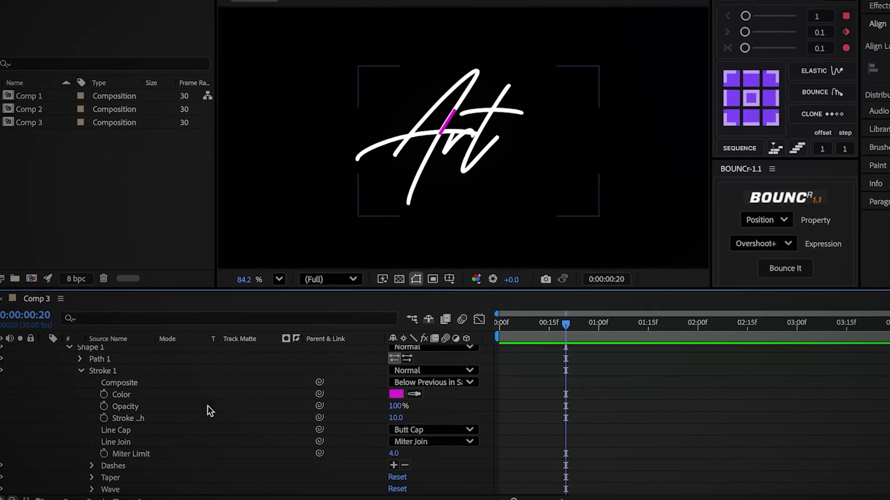
pyautogui.click(420, 430)
pyautogui.click(420, 461)
pyautogui.scroll(-1, 99, 475)
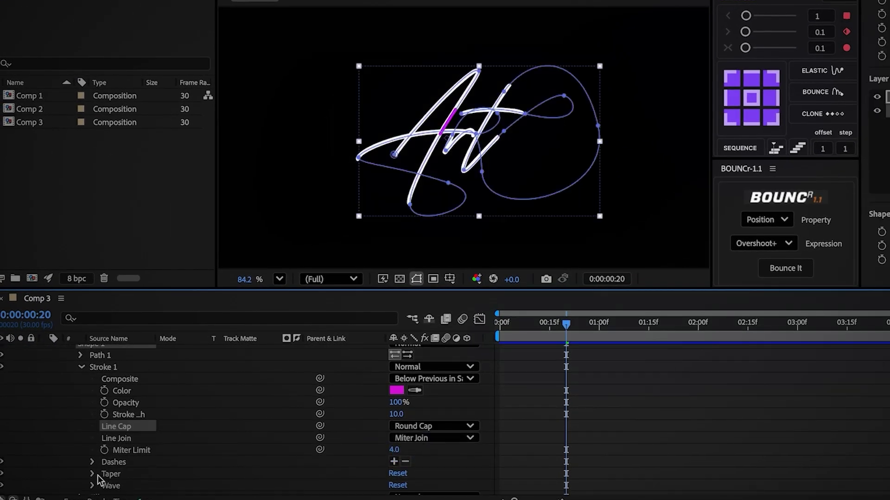
# Set the stroke's Taper Start Length to 45% and preview the tapered line.
pyautogui.click(94, 476)
pyautogui.scroll(-3, 112, 472)
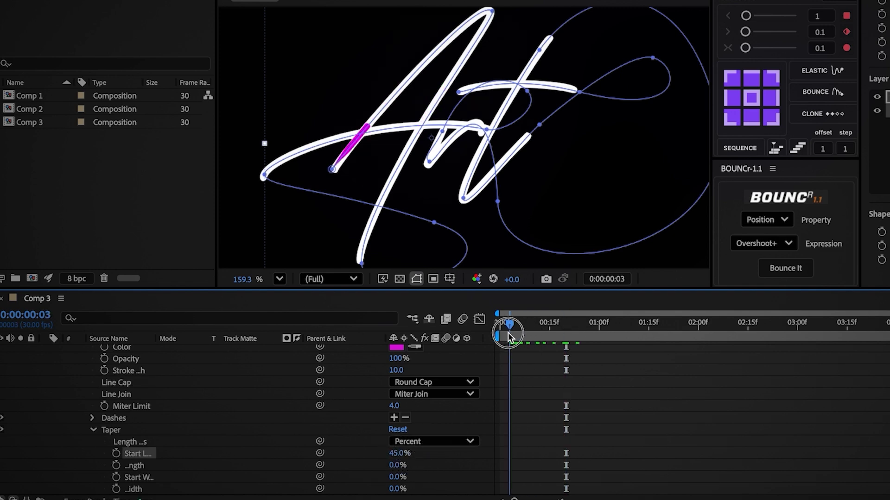
pyautogui.press('space')
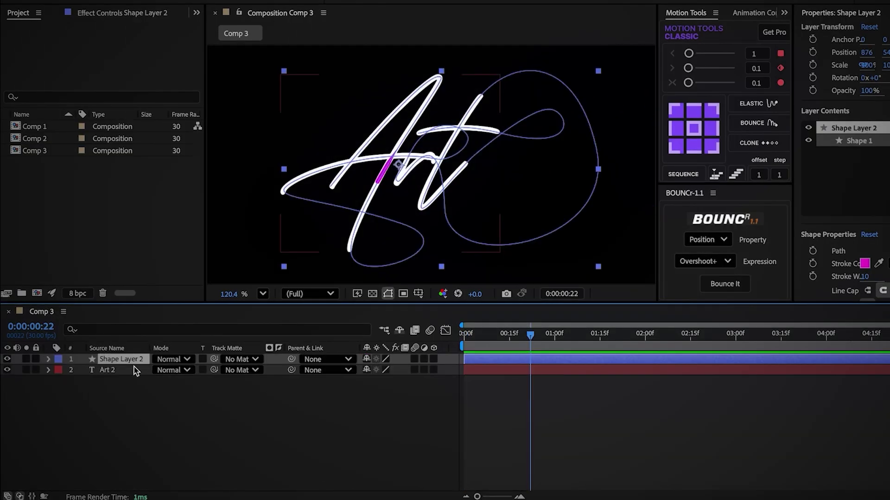
# Pre-compose the magenta shape layer and enable Time Remapping on the resulting composition layer.
pyautogui.rightClick(130, 365)
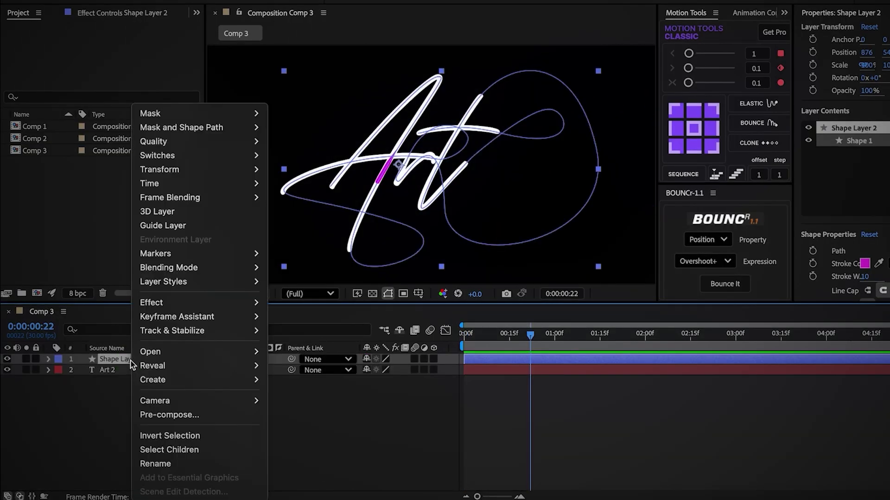
pyautogui.click(169, 416)
pyautogui.click(565, 334)
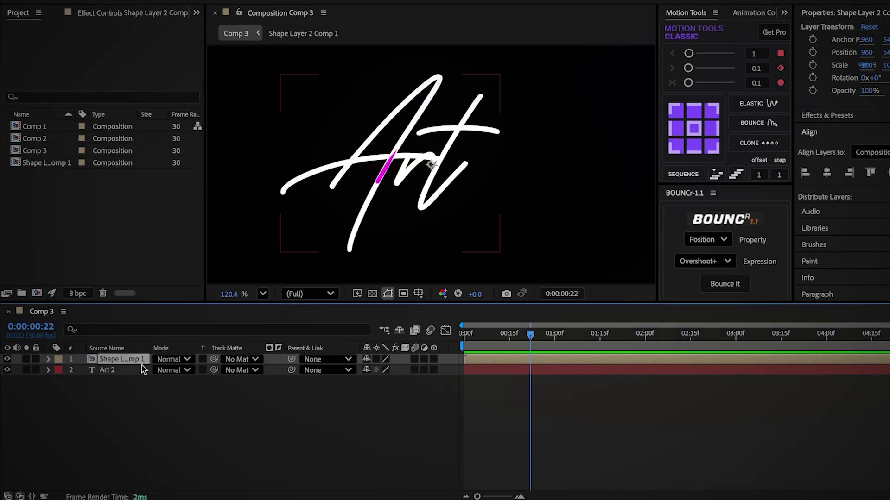
pyautogui.rightClick(141, 361)
pyautogui.moveTo(220, 189)
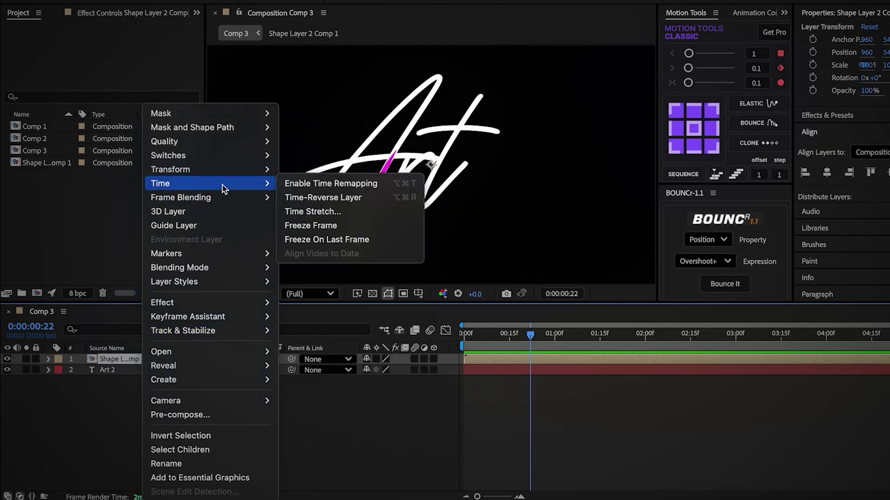
pyautogui.click(352, 183)
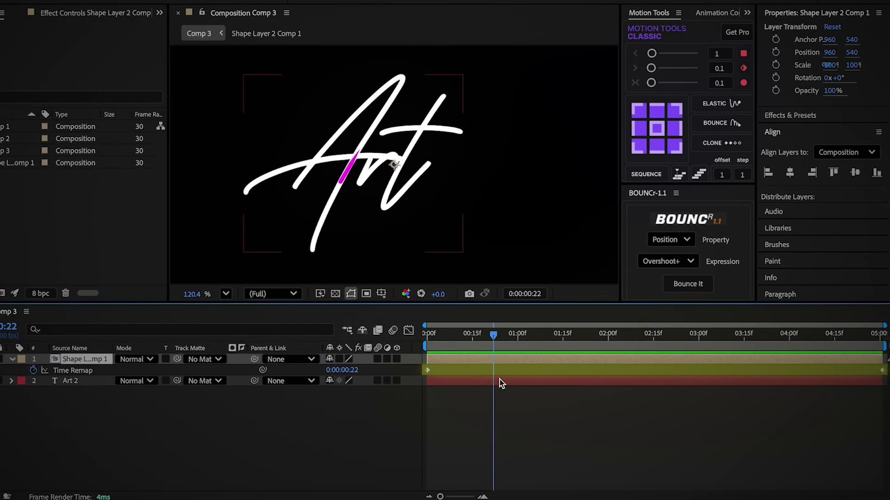
# Add Time Remap keyframes at 0:15 and 1:17, and pull the second one earlier to about one second.
pyautogui.click(508, 347)
pyautogui.moveTo(464, 344); pyautogui.dragTo(463, 344)
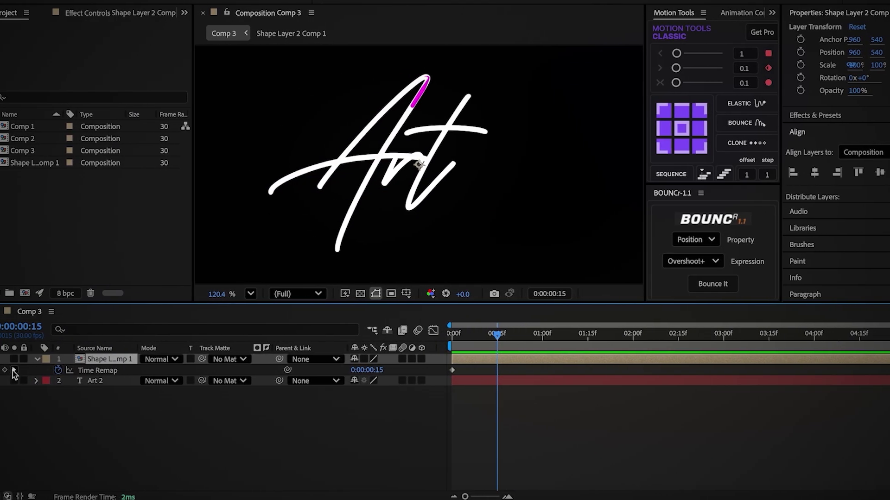
pyautogui.click(10, 370)
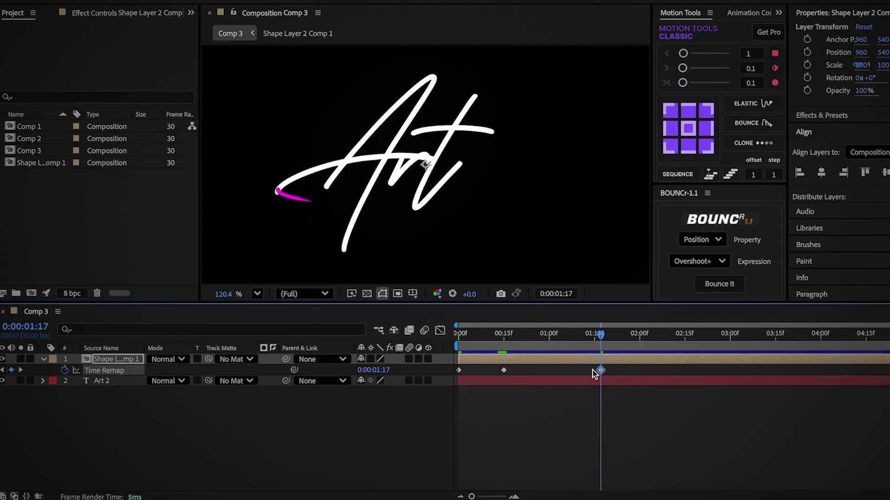
pyautogui.moveTo(595, 371); pyautogui.dragTo(564, 373)
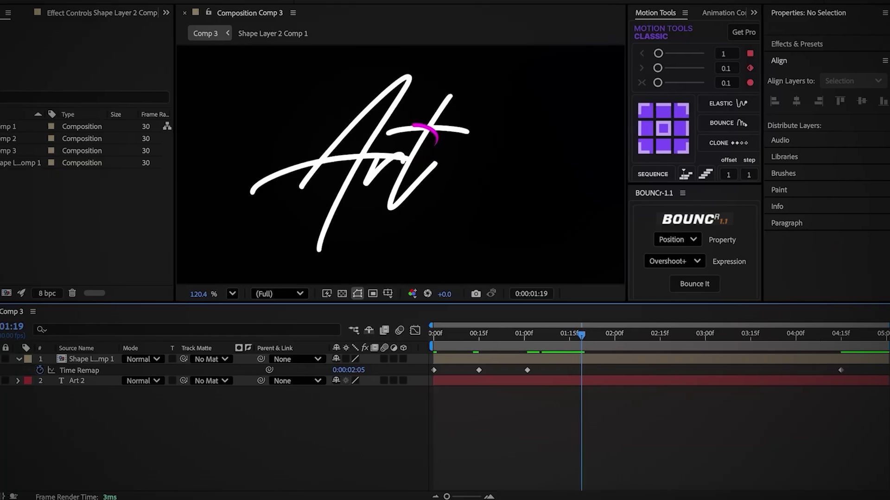
# Add further Time Remap keyframes at 1:19 and near 2:11, pulling the second one earlier to speed through the loop outside the lettering.
pyautogui.click(10, 370)
pyautogui.moveTo(577, 342); pyautogui.dragTo(580, 342)
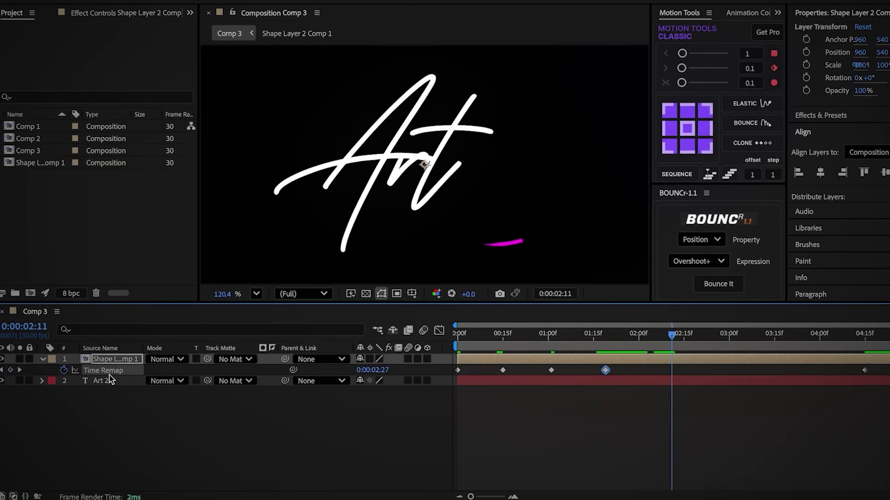
pyautogui.moveTo(656, 364); pyautogui.dragTo(623, 371)
pyautogui.click(627, 399)
pyautogui.click(817, 371)
pyautogui.click(726, 396)
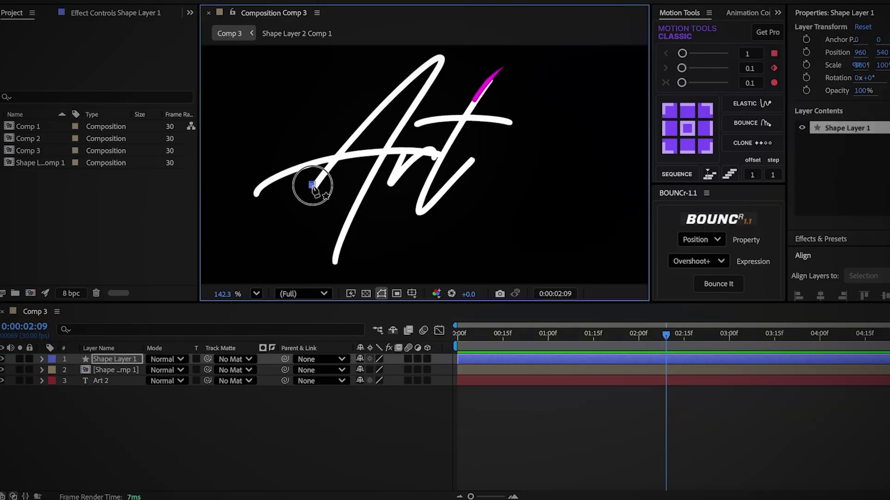
# Trace the slanted strokes and the crossbar of the letter A as two red 13 px Pen paths on a new shape layer.
pyautogui.click(313, 186)
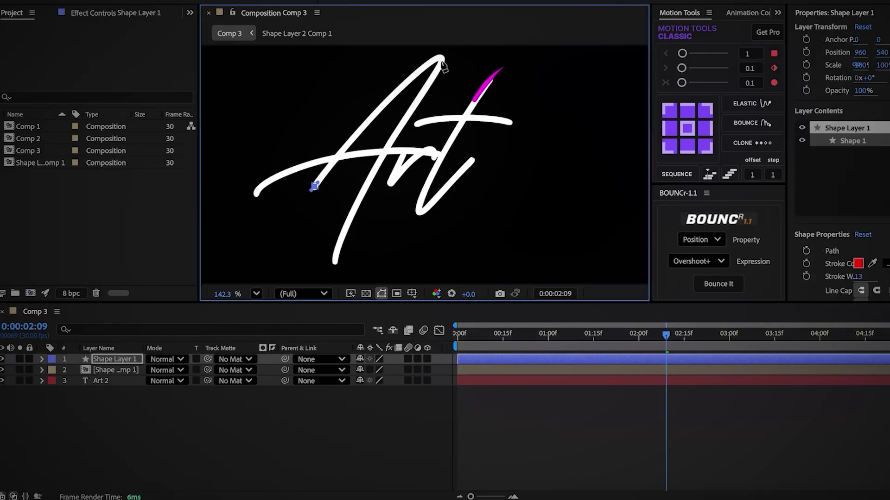
pyautogui.moveTo(440, 56); pyautogui.dragTo(452, 58)
pyautogui.moveTo(371, 194); pyautogui.dragTo(354, 176)
pyautogui.moveTo(317, 267); pyautogui.dragTo(319, 273)
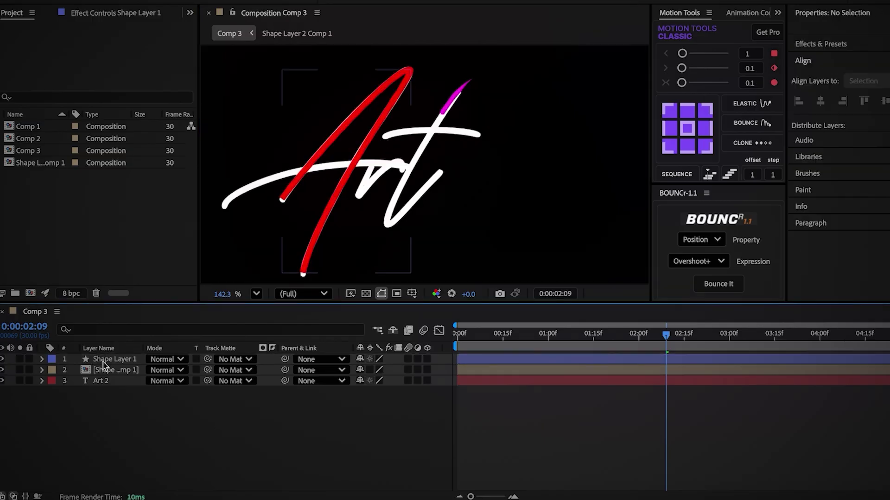
pyautogui.click(108, 359)
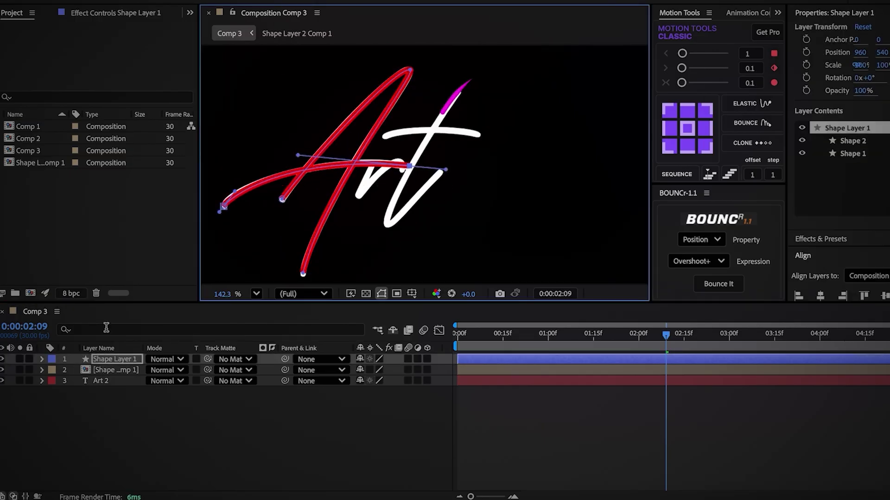
# Set the stroke Line Cap of Shape 2, the crossbar of the A, to Round Cap.
pyautogui.click(42, 359)
pyautogui.click(64, 381)
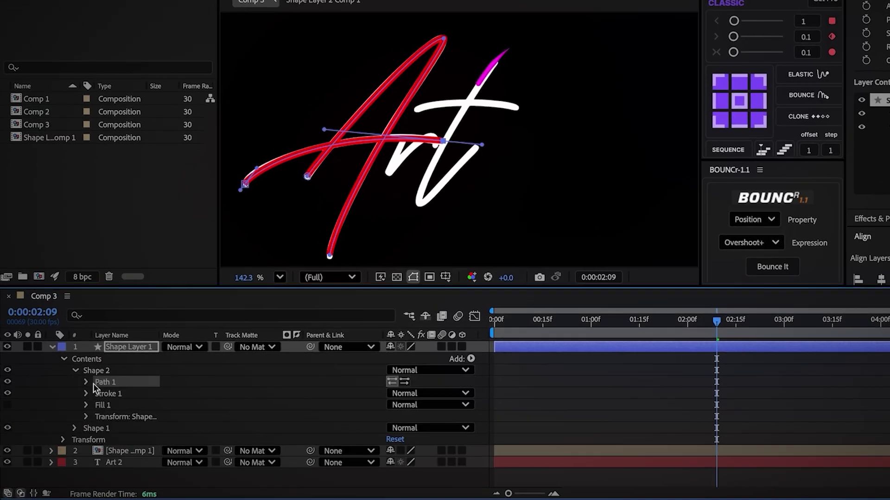
pyautogui.click(75, 404)
pyautogui.click(407, 451)
pyautogui.click(428, 473)
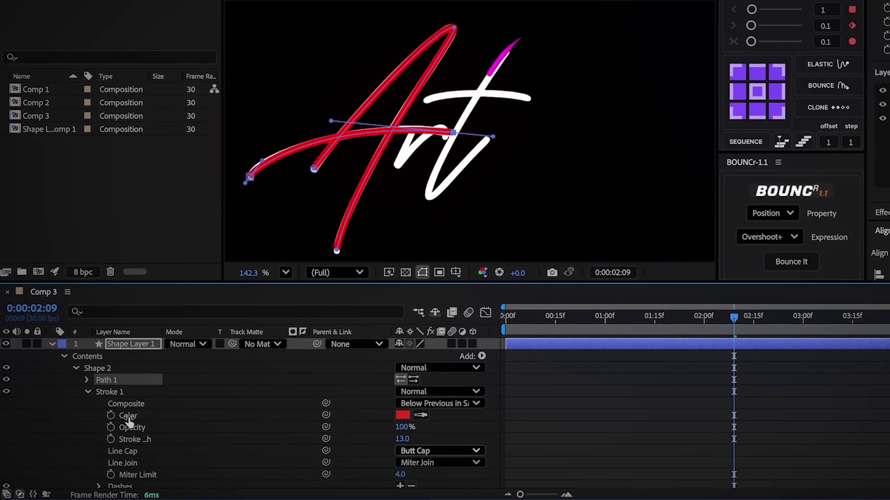
# Set the stroke Line Cap of Shape 1 to Round Cap and hide Shape Layer 1.
pyautogui.click(76, 370)
pyautogui.click(75, 381)
pyautogui.click(87, 403)
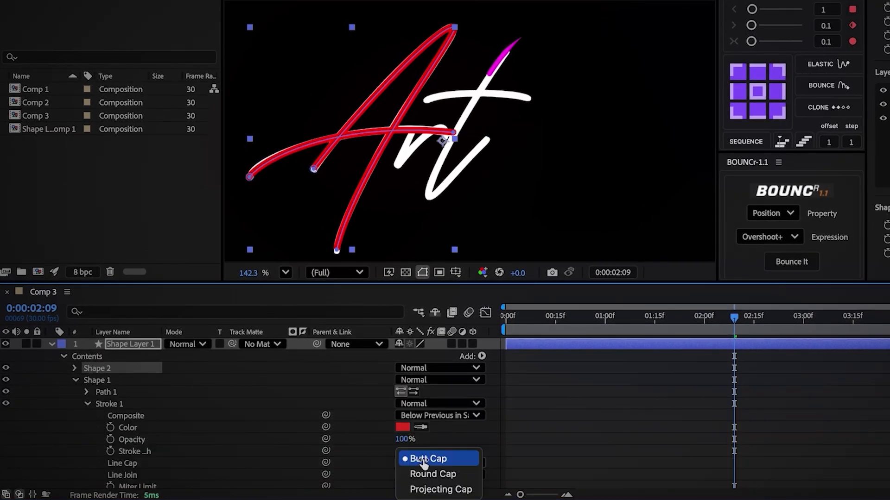
pyautogui.press('Return')
pyautogui.click(75, 380)
pyautogui.click(52, 344)
pyautogui.click(6, 344)
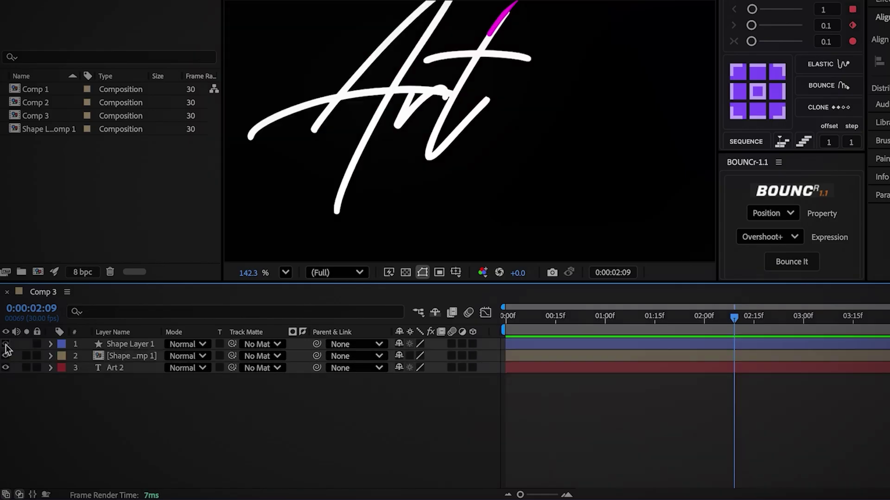
# Trace the letter r with a red Pen path on a new shape layer.
pyautogui.scroll(5, 355, 54)
pyautogui.click(345, 52)
pyautogui.click(315, 127)
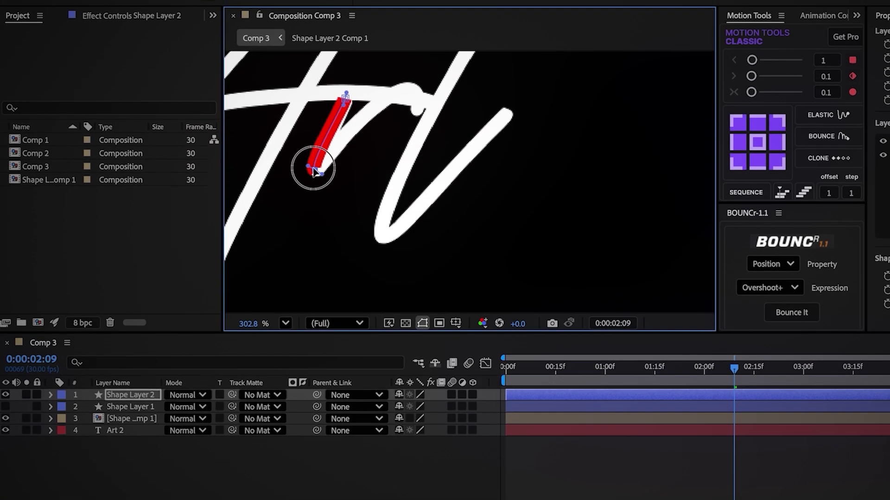
pyautogui.moveTo(417, 110); pyautogui.dragTo(425, 153)
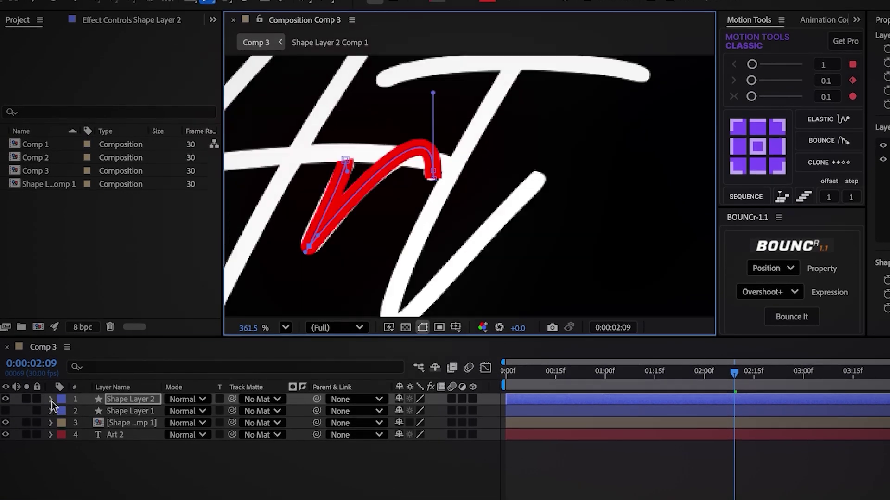
# Set the Line Cap of the letter r's stroke to Round Cap and hide Shape Layer 2.
pyautogui.click(51, 397)
pyautogui.click(64, 410)
pyautogui.click(76, 421)
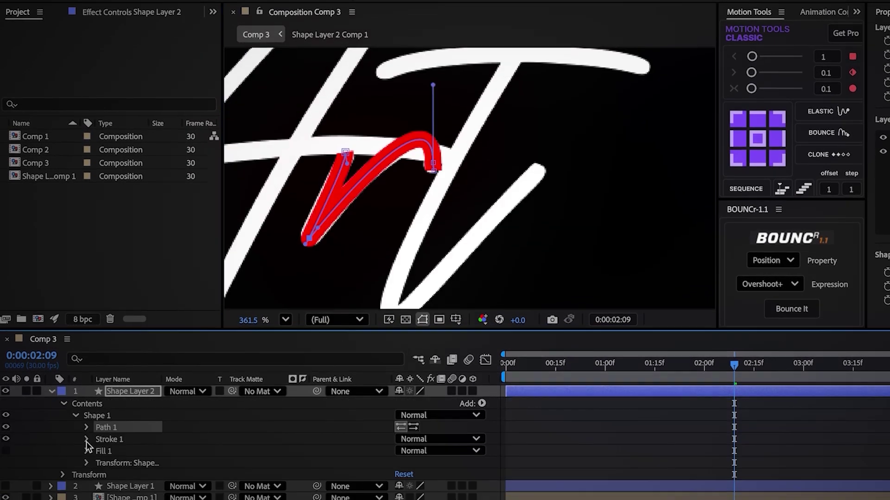
pyautogui.click(87, 445)
pyautogui.click(440, 469)
pyautogui.click(427, 494)
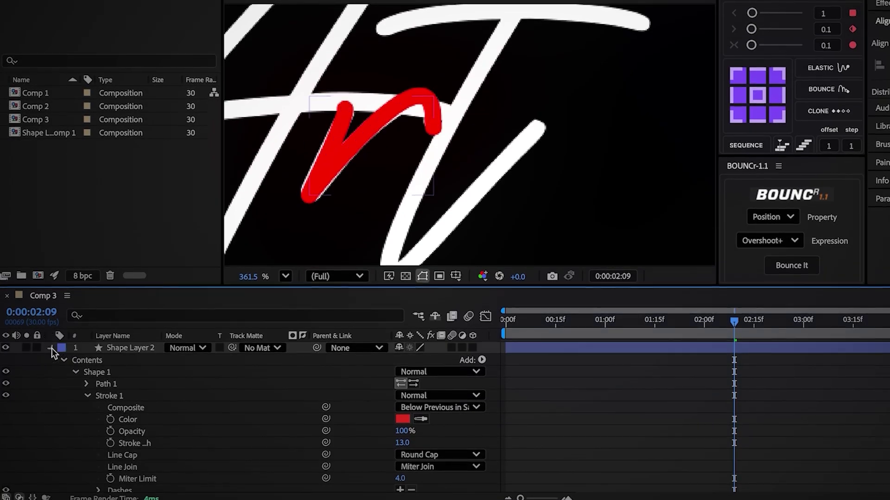
pyautogui.click(51, 363)
pyautogui.click(7, 348)
# Trace the stem and crossbar of the letter t as two red 13 px Pen paths on a new shape layer.
pyautogui.scroll(-5, 403, 163)
pyautogui.moveTo(527, 20); pyautogui.dragTo(521, 30)
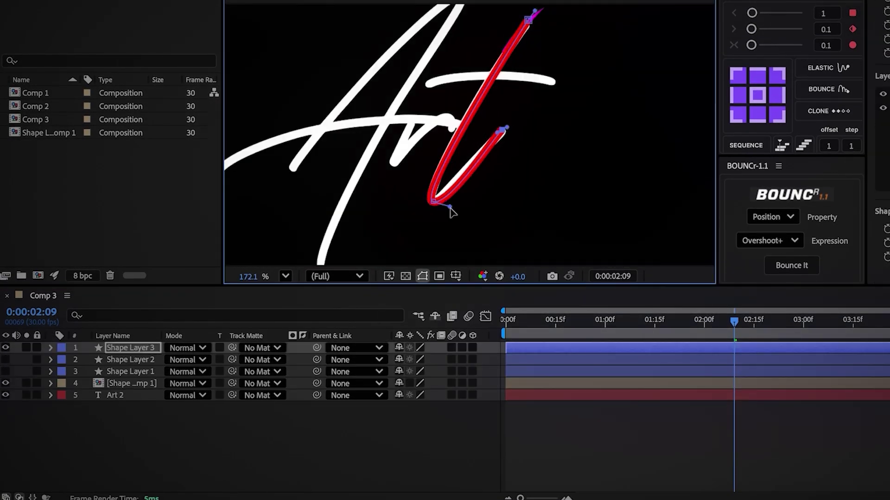
pyautogui.click(552, 82)
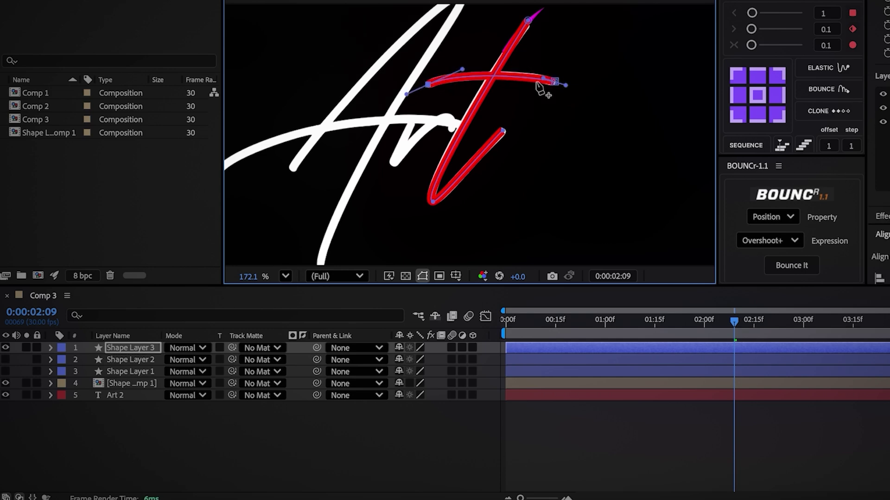
# Set the stroke Line Cap of both Shape 2 and Shape 1 in Shape Layer 3 to Round Cap.
pyautogui.click(62, 360)
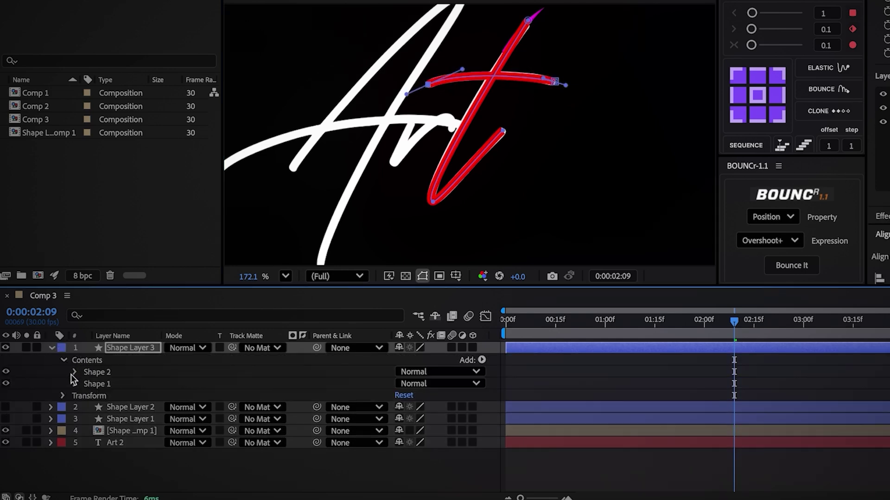
pyautogui.click(74, 370)
pyautogui.click(87, 389)
pyautogui.scroll(-1, 318, 423)
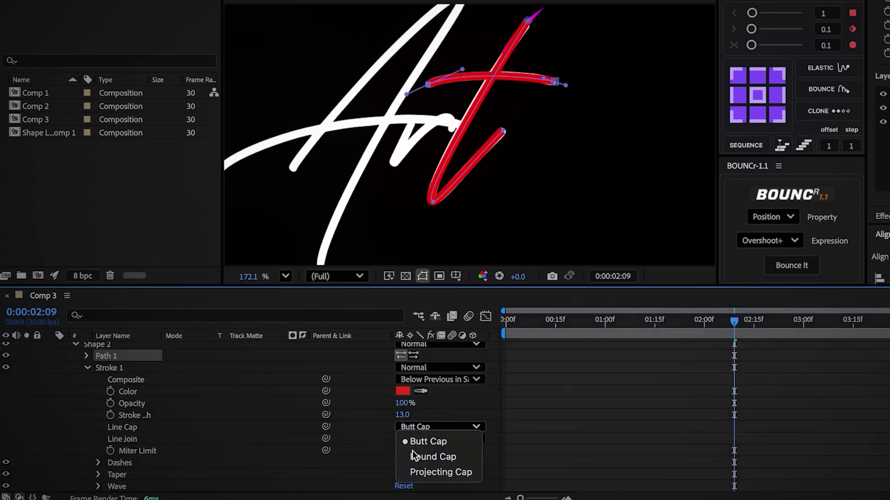
pyautogui.click(76, 344)
pyautogui.click(76, 384)
pyautogui.click(87, 408)
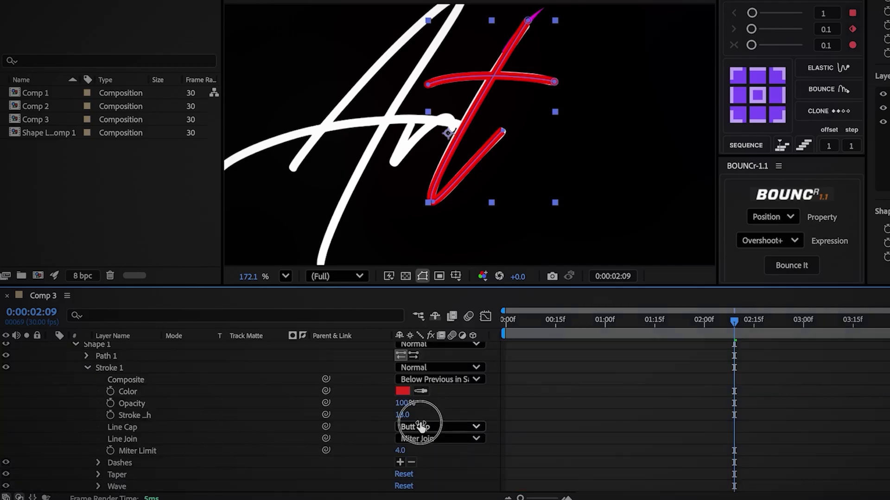
pyautogui.click(420, 458)
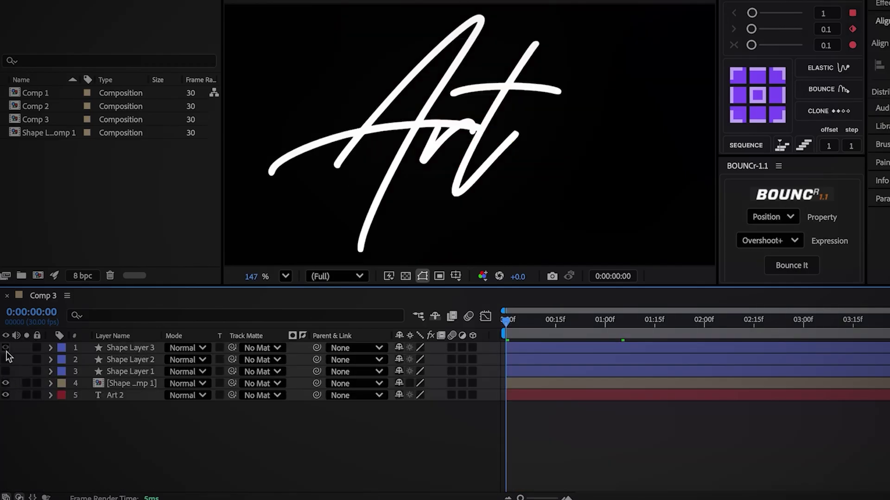
# Show Shape Layer 1 and move the Shape Layer 2 Comp 1 precomp to the top of the layer stack.
pyautogui.click(5, 372)
pyautogui.moveTo(123, 384); pyautogui.dragTo(127, 349)
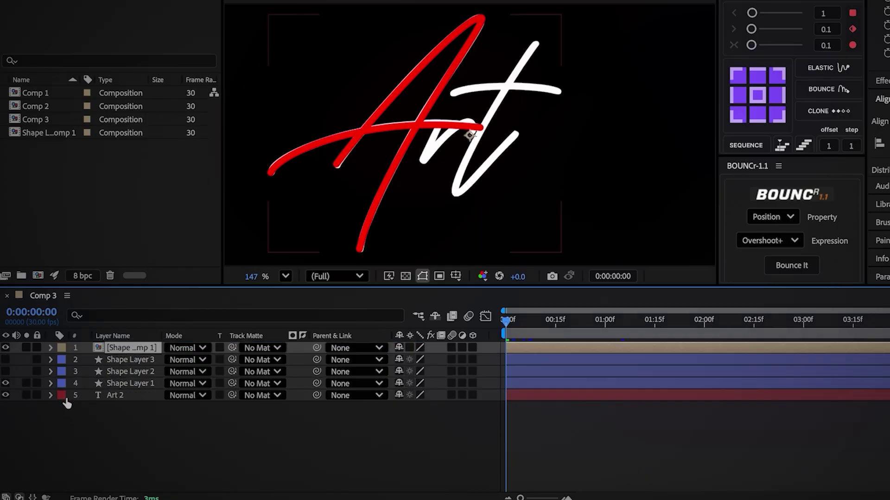
# Add Trim Paths to Shape Layer 1, trimming shapes Individually, with an End keyframe of 0% at 0:00:00:00.
pyautogui.click(50, 383)
pyautogui.click(481, 395)
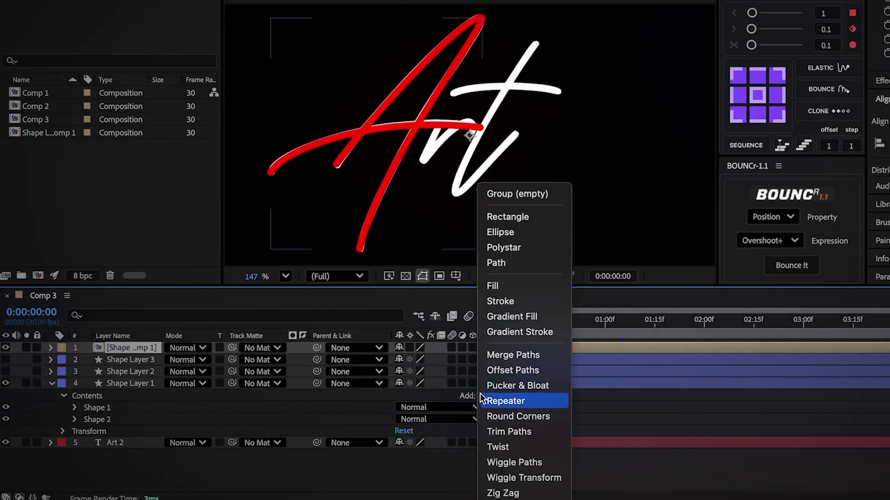
pyautogui.click(513, 427)
pyautogui.click(76, 431)
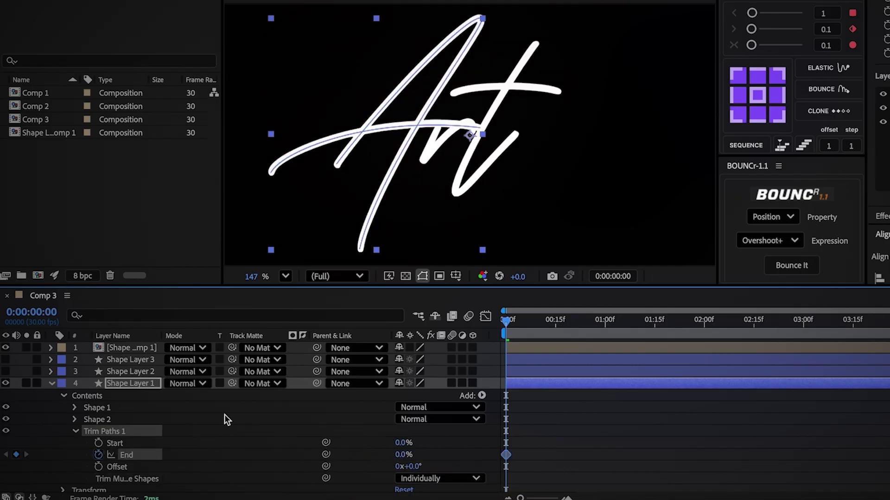
# Animate Shape Layer 1's Trim Paths End to follow the travelling stroke, reaching 69% around 0:00:01:01 and 100% at 0:00:01:14.
pyautogui.press('u')
pyautogui.moveTo(506, 331)
pyautogui.mouseDown()
pyautogui.moveTo(541, 335)
pyautogui.moveTo(505, 340)
pyautogui.moveTo(531, 342)
pyautogui.mouseUp()
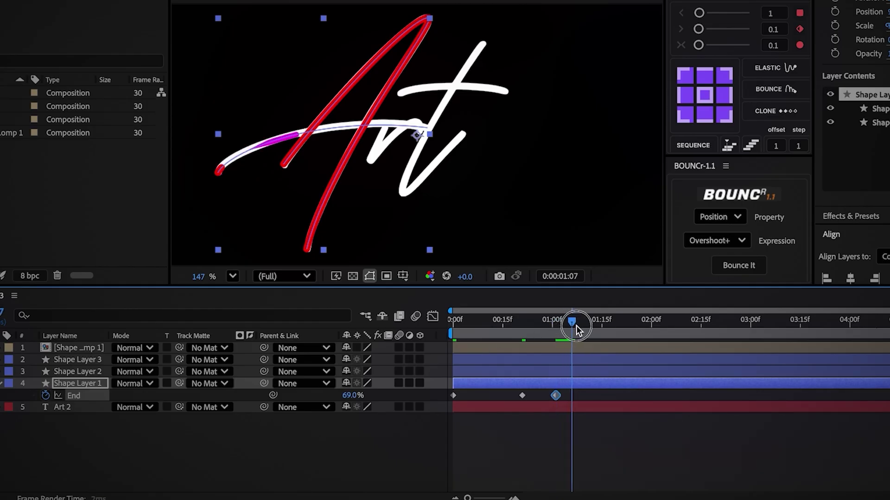
pyautogui.moveTo(596, 326); pyautogui.dragTo(600, 324)
pyautogui.moveTo(352, 395); pyautogui.dragTo(387, 393)
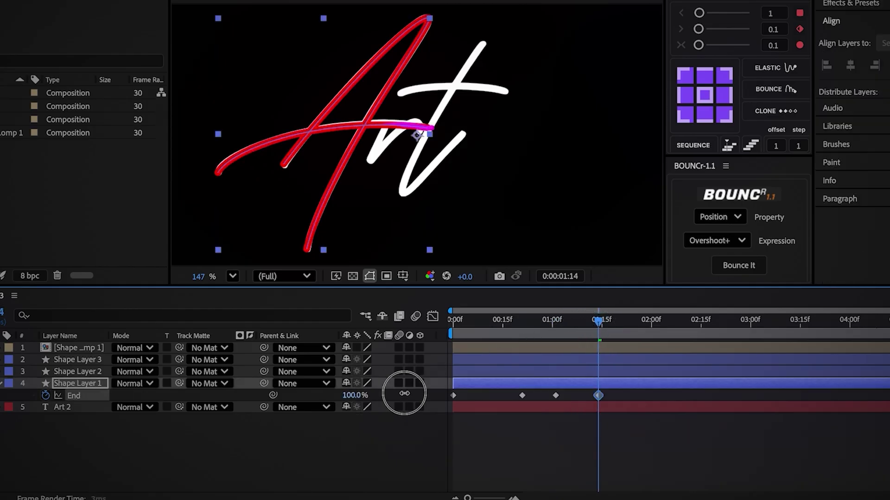
# Add Trim Paths to Shape Layer 2 and keyframe its End to reveal the r, reaching 100% at 0:00:01:22.
pyautogui.scroll(5, 491, 240)
pyautogui.click(27, 371)
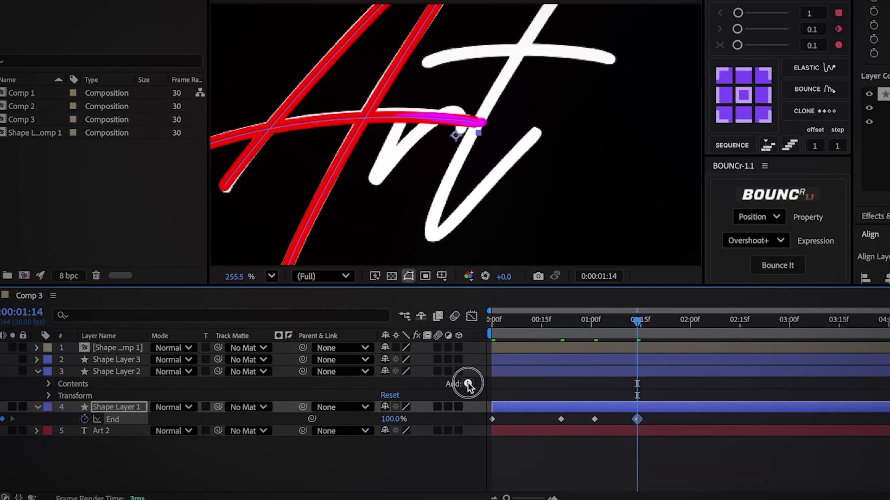
pyautogui.click(468, 384)
pyautogui.click(487, 432)
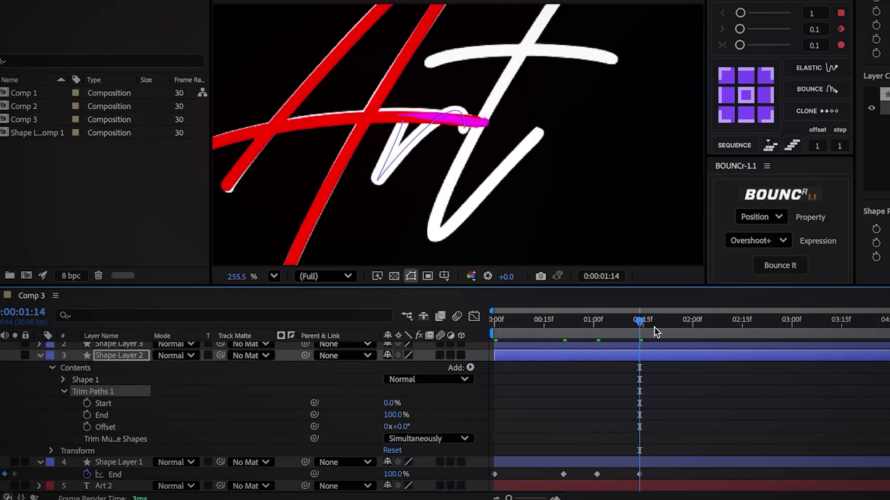
pyautogui.moveTo(663, 330); pyautogui.dragTo(660, 332)
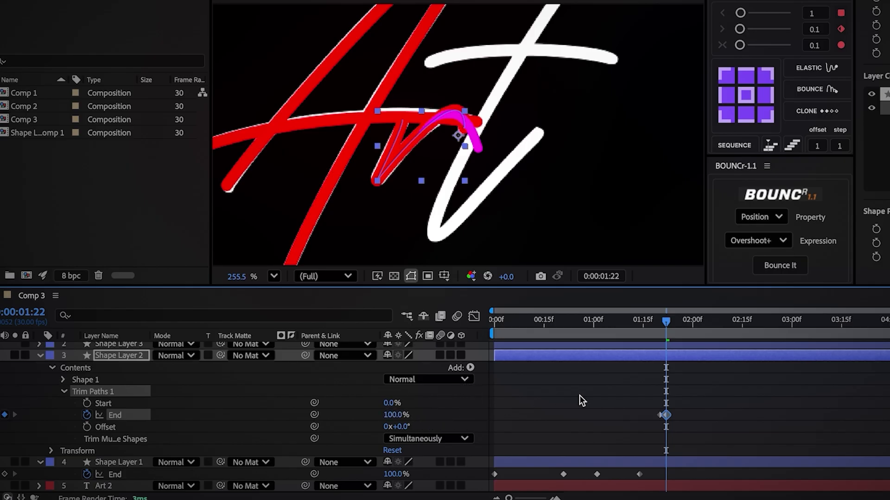
# Add Trim Paths to Shape Layer 3, trimming multiple shapes Individually, and make the layer visible.
pyautogui.scroll(1, 582, 401)
pyautogui.click(40, 360)
pyautogui.click(470, 372)
pyautogui.click(477, 413)
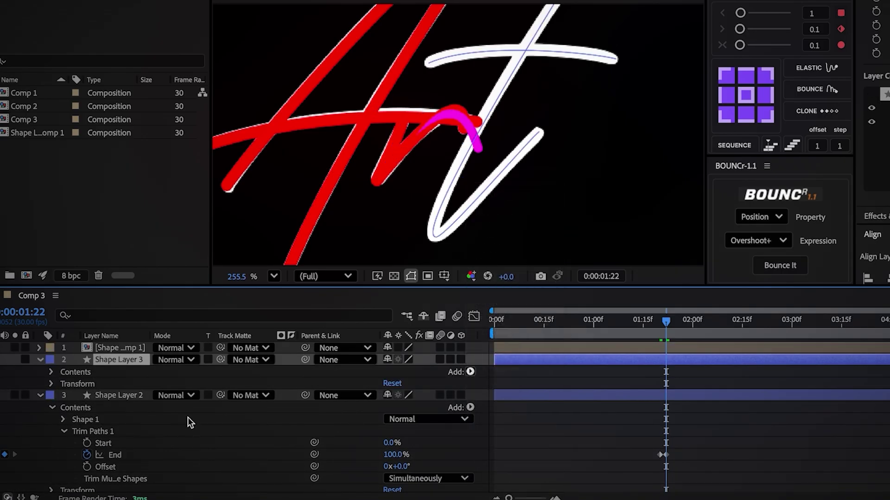
pyautogui.click(64, 407)
pyautogui.scroll(-1, 279, 404)
pyautogui.click(0, 360)
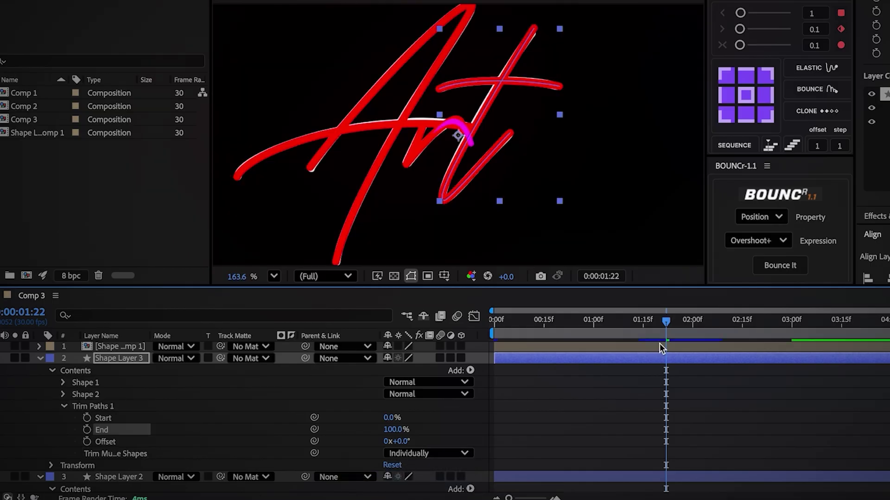
# Keyframe Shape Layer 3's Trim Paths End at 0% at 0:00:02:08, 70% at 0:00:02:17, 78% at 0:00:02:26 and 100% at 0:00:03:00, and preview it.
pyautogui.moveTo(701, 326); pyautogui.dragTo(718, 325)
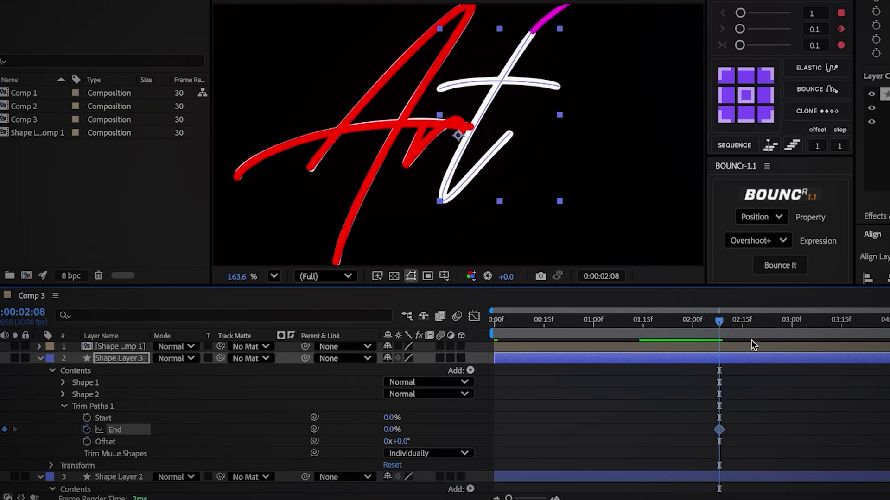
pyautogui.moveTo(736, 327); pyautogui.dragTo(746, 327)
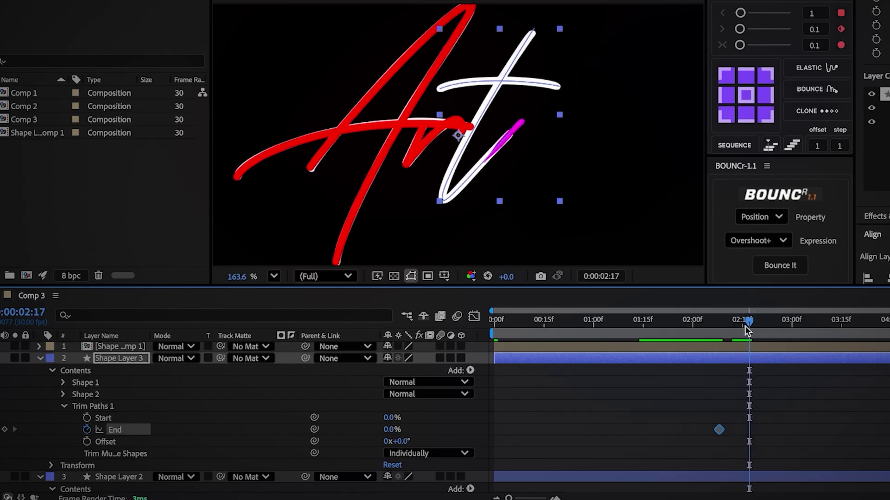
pyautogui.moveTo(392, 430); pyautogui.dragTo(400, 429)
pyautogui.moveTo(750, 326); pyautogui.dragTo(777, 329)
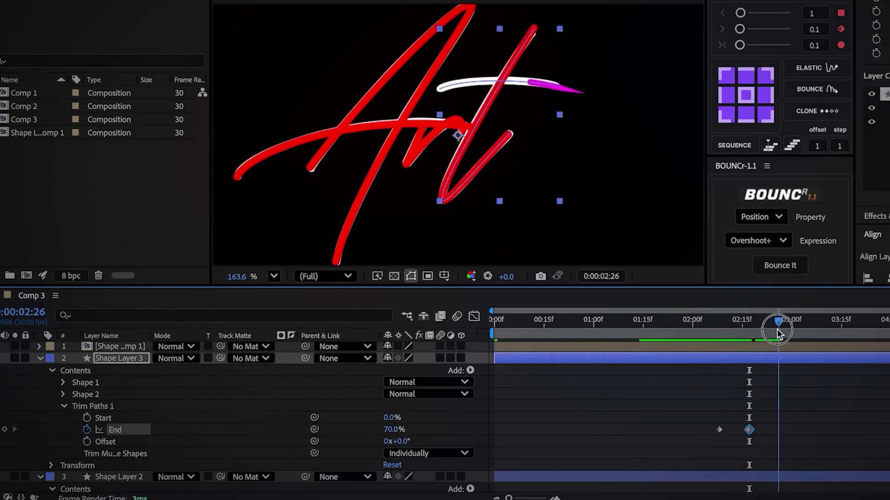
pyautogui.moveTo(390, 429); pyautogui.dragTo(395, 430)
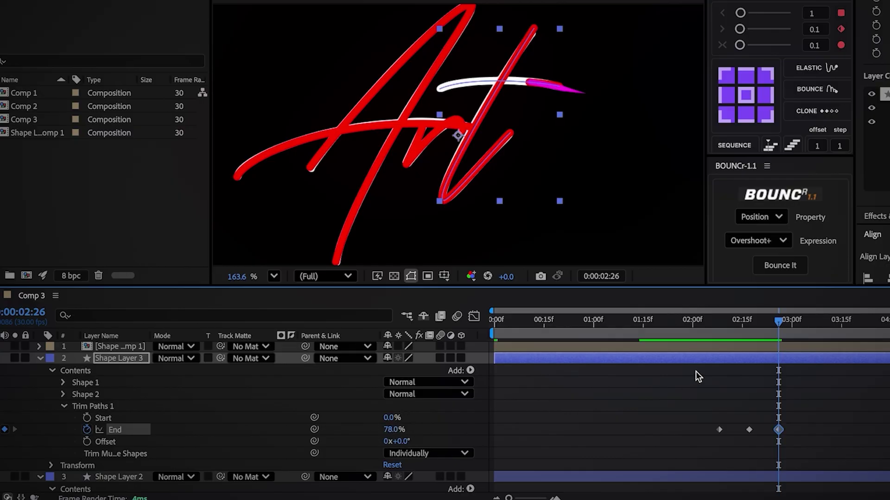
pyautogui.moveTo(782, 327); pyautogui.dragTo(791, 327)
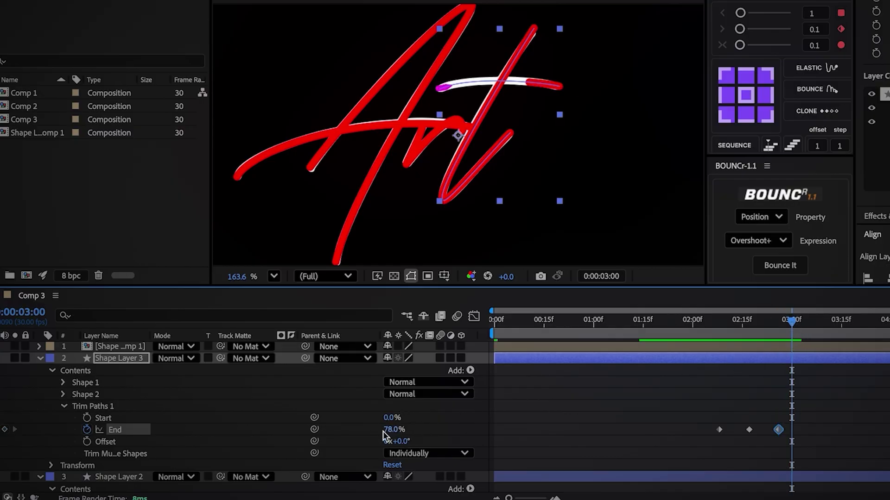
pyautogui.click(625, 372)
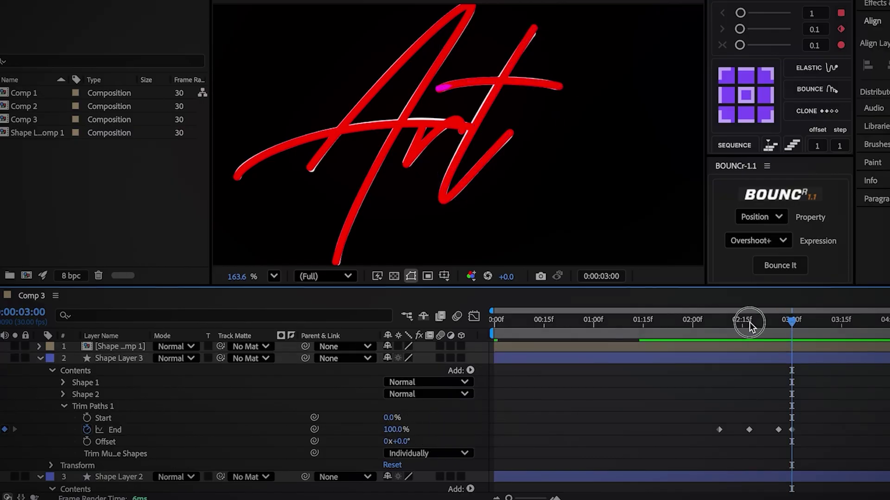
pyautogui.moveTo(783, 323); pyautogui.dragTo(340, 359)
pyautogui.press('space')
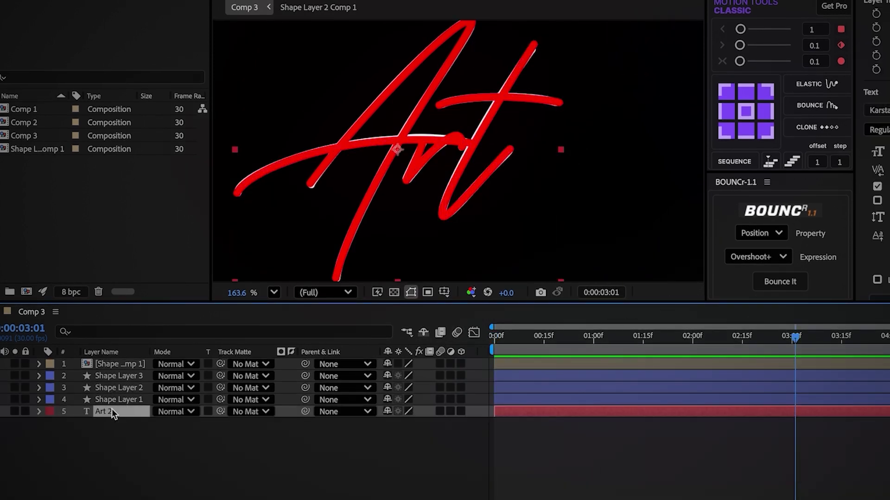
# Duplicate the Art 2 text layer twice and track-matte Art 2, Art 3 and Art 4 to Shape Layers 1, 2 and 3 respectively.
pyautogui.hotkey('ctrl', 'd')
pyautogui.hotkey('ctrl', 'd')
pyautogui.click(116, 435)
pyautogui.moveTo(220, 435); pyautogui.dragTo(116, 400)
pyautogui.click(124, 424)
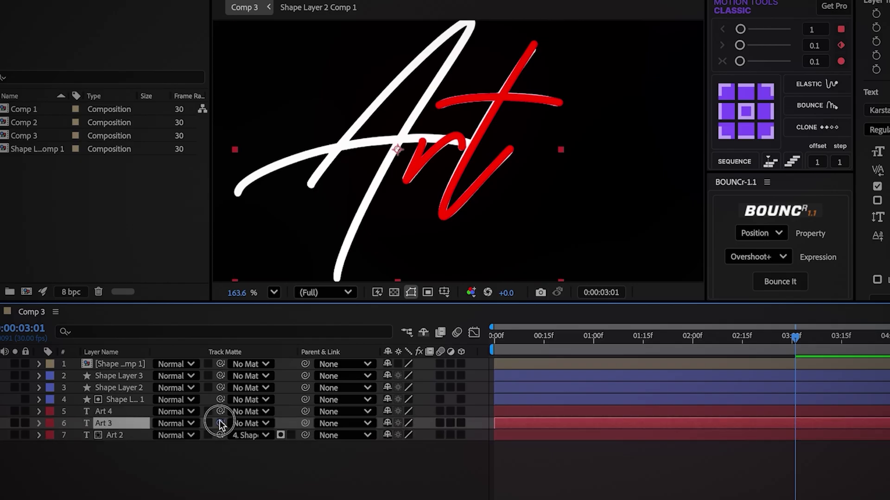
pyautogui.click(121, 410)
pyautogui.moveTo(220, 411); pyautogui.dragTo(116, 376)
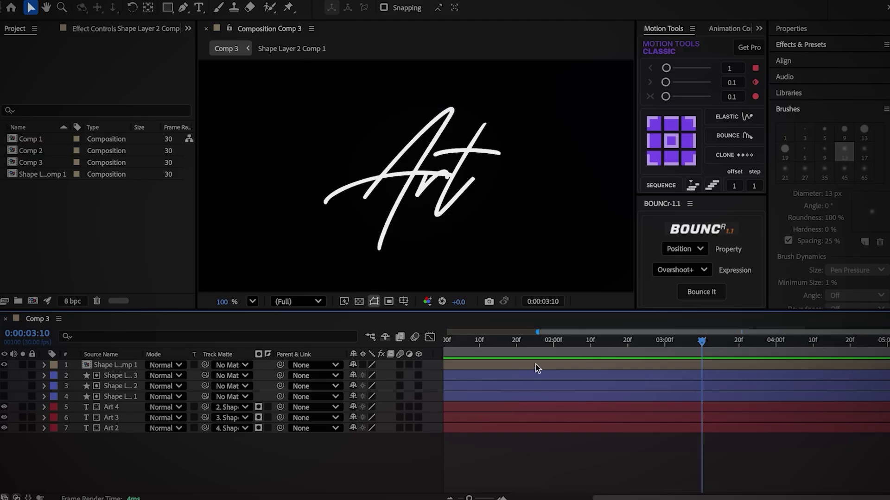
# Open Shape Layer 2 Comp 1 and change the travelling stroke's colour from solid magenta to an orange gradient.
pyautogui.doubleClick(536, 364)
pyautogui.click(516, 8)
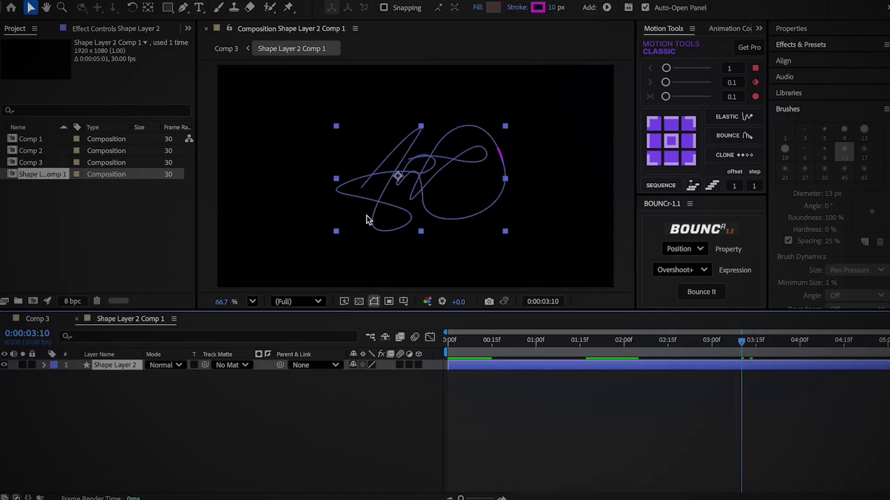
pyautogui.click(506, 286)
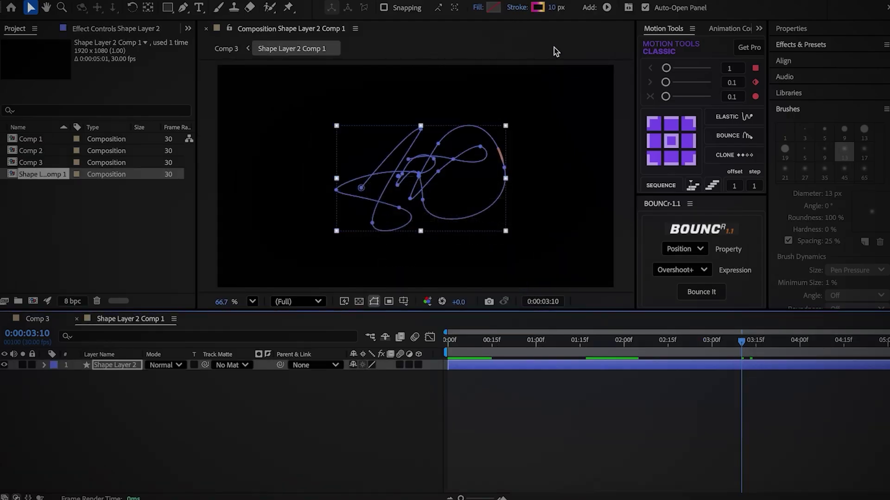
pyautogui.click(539, 8)
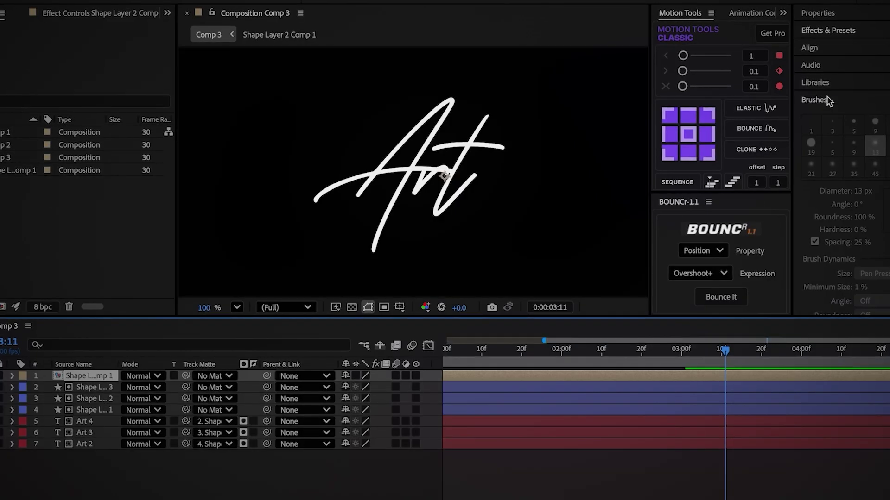
# Apply the Stylize Glow effect to the Shape Layer 2 Comp 1 layer in Comp 3 and increase its Glow Radius.
pyautogui.click(746, 70)
pyautogui.write('glow')
pyautogui.doubleClick(794, 132)
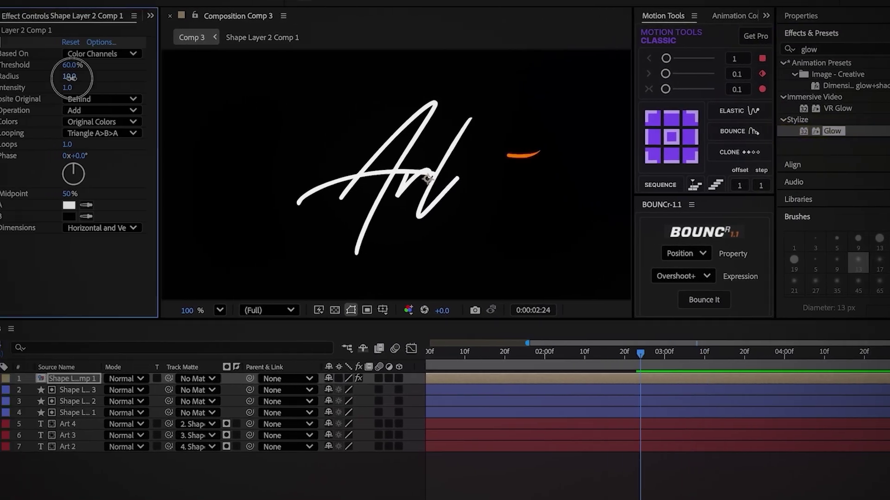
pyautogui.moveTo(71, 77); pyautogui.dragTo(131, 80)
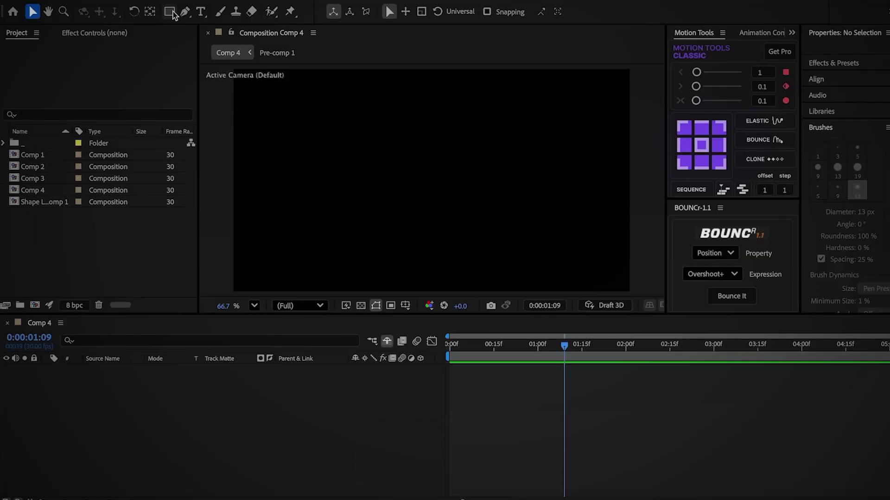
# Create a full-frame orange rectangle shape layer in Comp 4 and draw a small rounded-rectangle mask on it, slightly off the frame's centre.
pyautogui.doubleClick(171, 12)
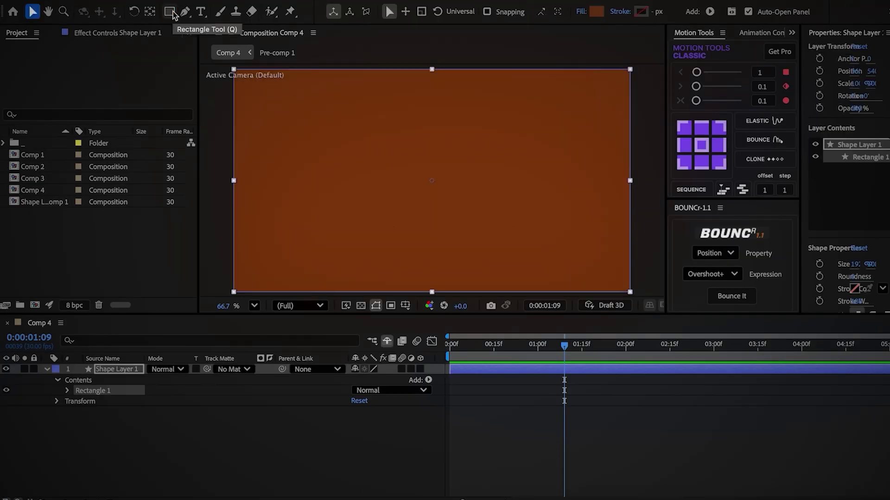
pyautogui.click(171, 13)
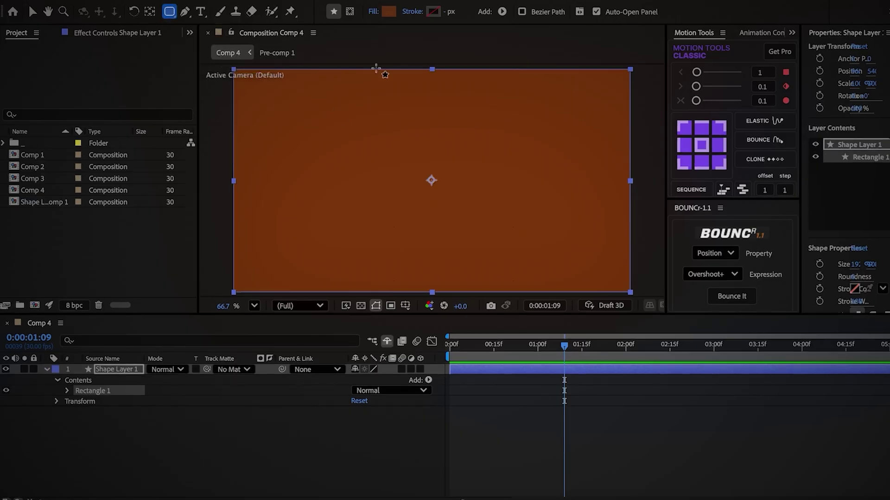
pyautogui.click(349, 12)
pyautogui.moveTo(375, 144); pyautogui.dragTo(423, 183)
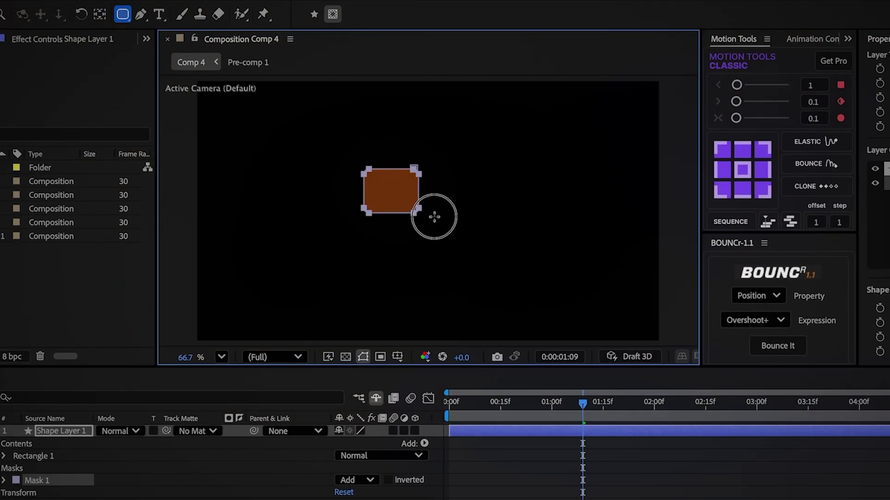
# Extend the rounded-rectangle mask into a wide panel at the frame's centre, and make the shape layer 3D with one duplicate.
pyautogui.moveTo(434, 216); pyautogui.dragTo(498, 235)
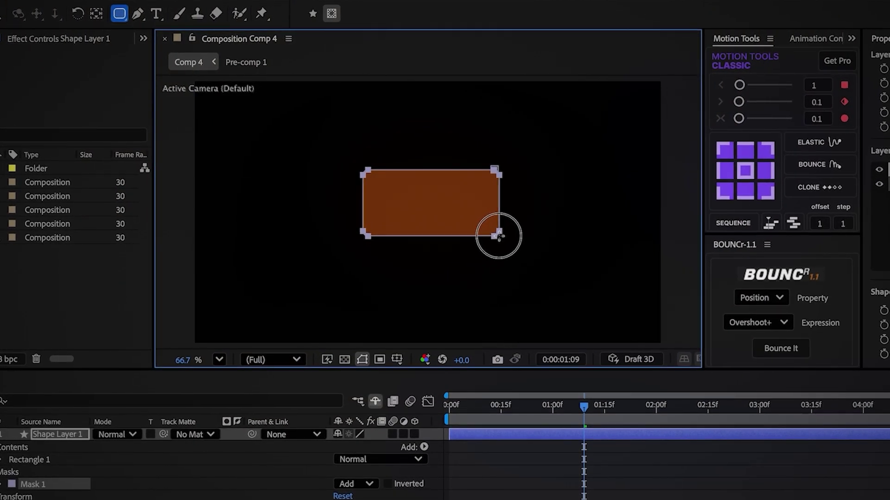
pyautogui.click(415, 434)
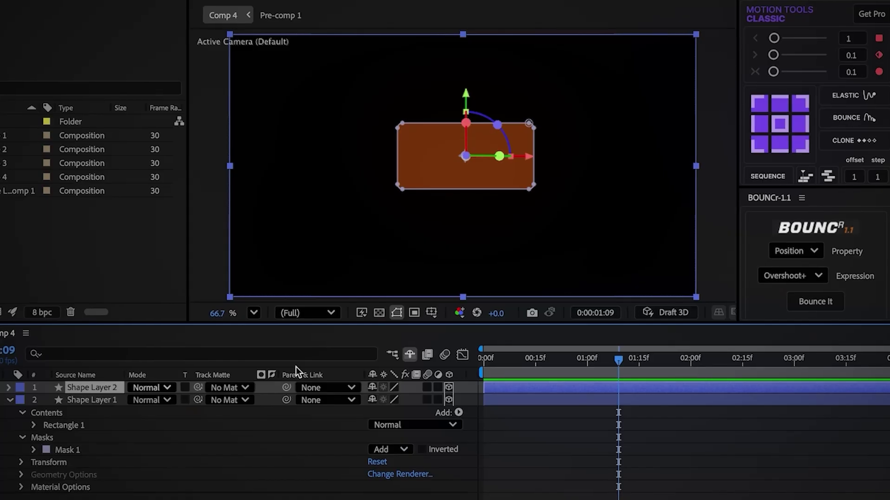
# Switch the viewer to Custom View 1 and move Shape Layer 2's anchor point to the panel's left edge.
pyautogui.moveTo(710, 222); pyautogui.dragTo(793, 222)
pyautogui.click(769, 317)
pyautogui.click(783, 195)
pyautogui.moveTo(367, 122); pyautogui.dragTo(334, 166)
pyautogui.press('1')
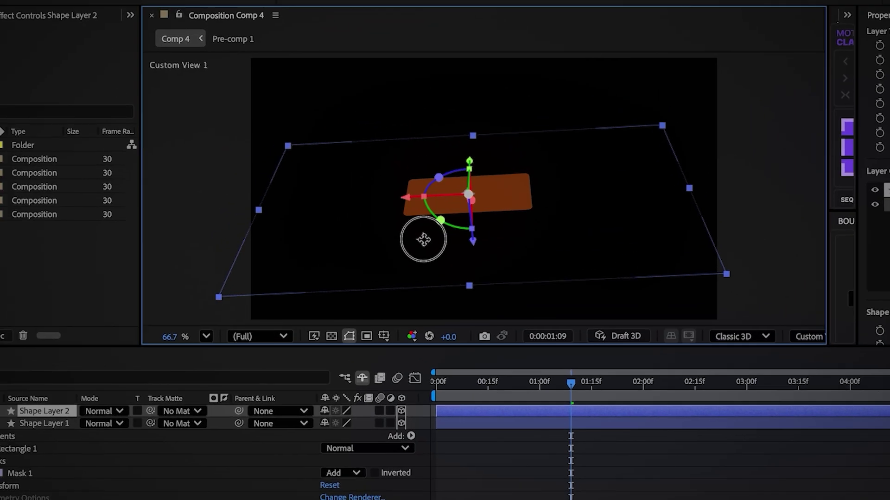
pyautogui.click(77, 19)
pyautogui.moveTo(485, 280); pyautogui.dragTo(487, 254)
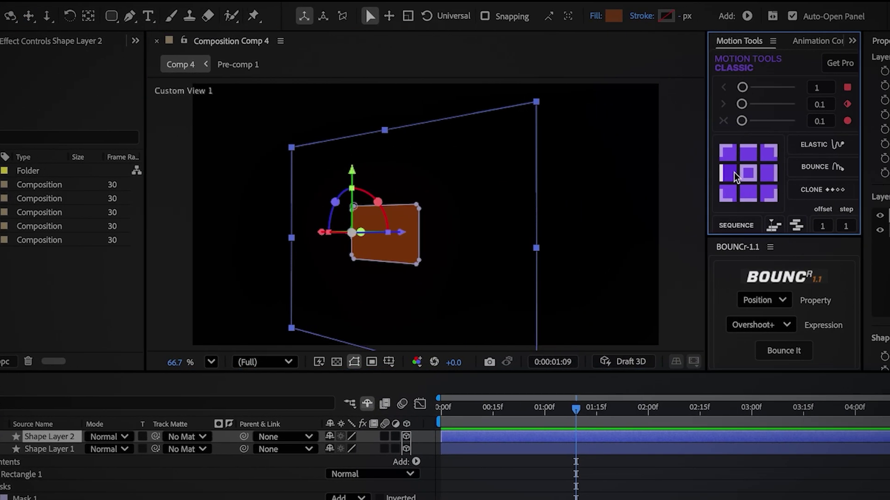
pyautogui.click(734, 172)
# Set Shape Layer 2's Y Orientation to 90° so it stands perpendicular to the first panel.
pyautogui.scroll(6, 663, 205)
pyautogui.press('r')
pyautogui.click(350, 450)
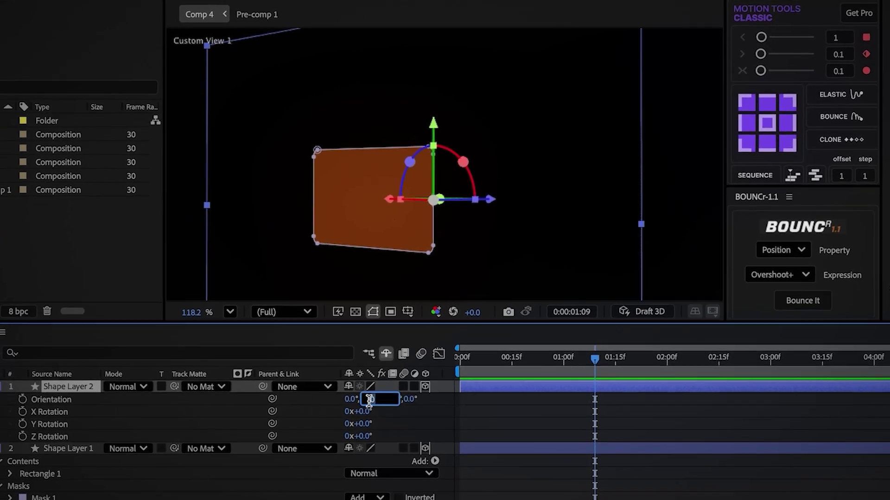
pyautogui.write('90')
pyautogui.press('Return')
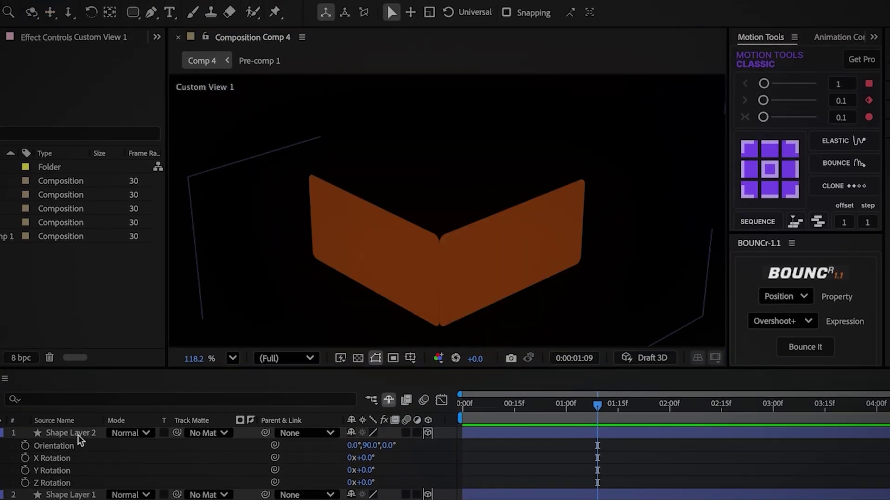
# Duplicate Shape Layer 2 and move the copy to X position 1255 at the opposite end of the first panel.
pyautogui.click(78, 430)
pyautogui.hotkey('ctrl', 'd')
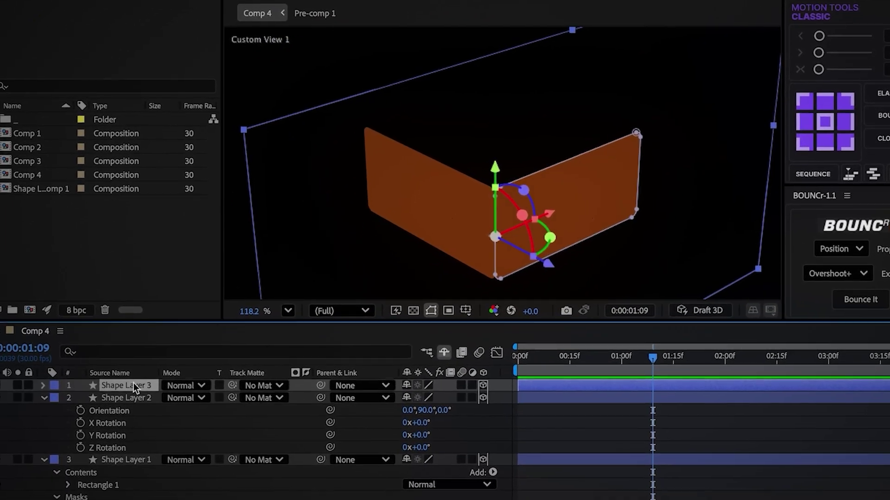
pyautogui.press('p')
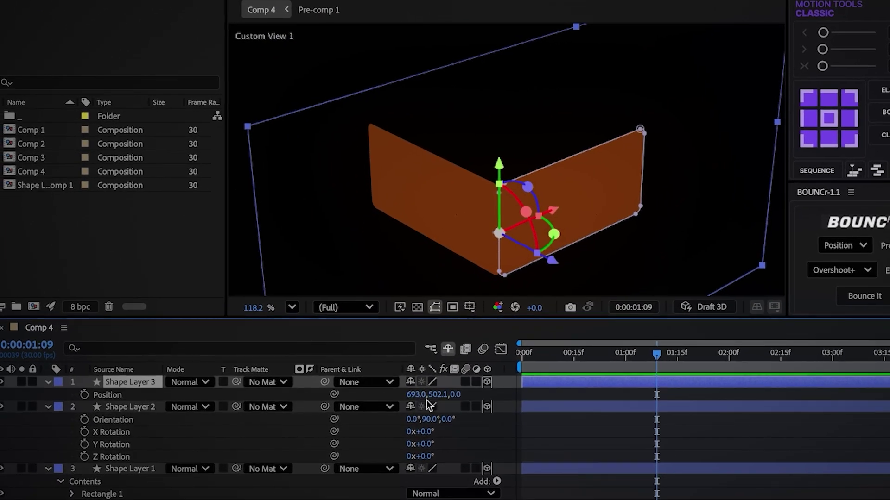
pyautogui.moveTo(416, 394); pyautogui.dragTo(752, 322)
pyautogui.click(704, 383)
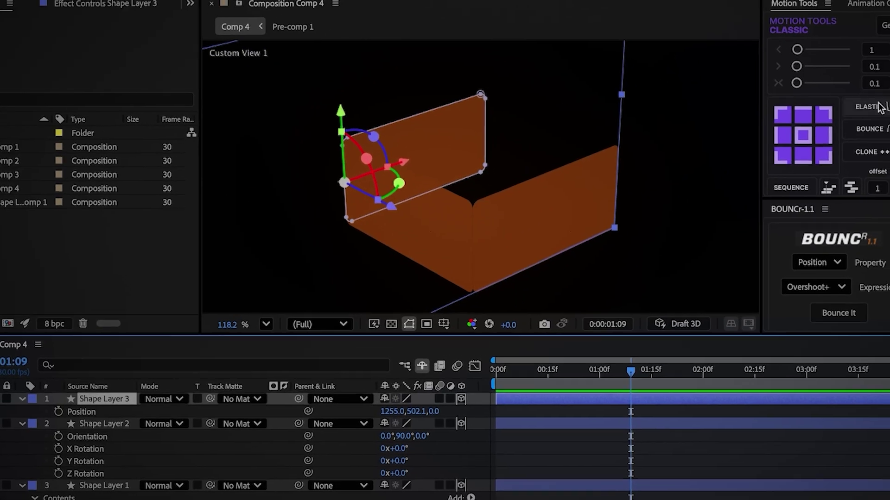
# Anchor Shape Layer 3 at its far vertical edge, then duplicate it and set the copy's Y Orientation to 0° as the fourth wall.
pyautogui.click(849, 120)
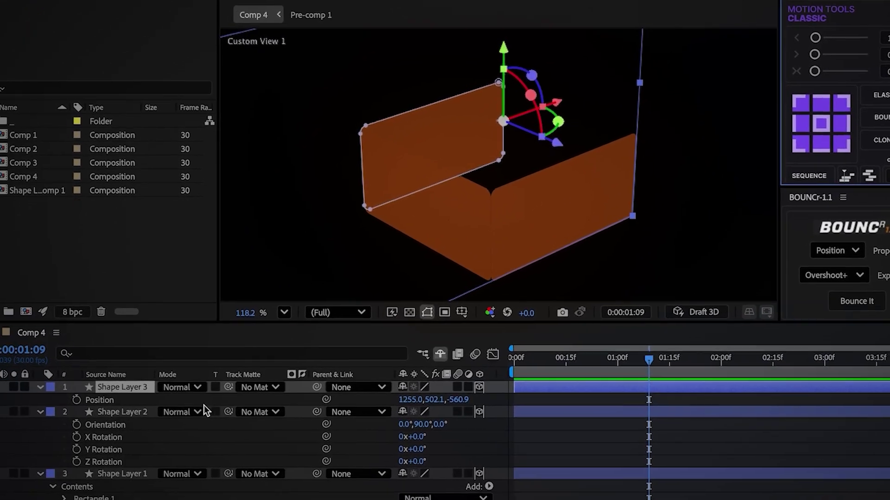
pyautogui.hotkey('ctrl', 'd')
pyautogui.press('r')
pyautogui.press('Return')
# Duplicate Shape Layer 4, anchor the copy at its bottom edge and set its X Orientation to 270° as the box floor.
pyautogui.hotkey('ctrl', 'd')
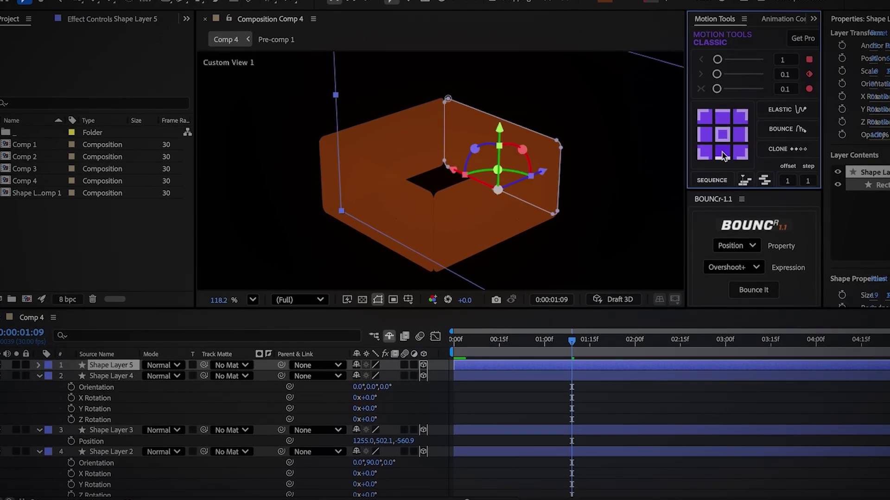
pyautogui.press('1')
pyautogui.moveTo(312, 175); pyautogui.dragTo(372, 138)
pyautogui.moveTo(282, 190); pyautogui.dragTo(314, 130)
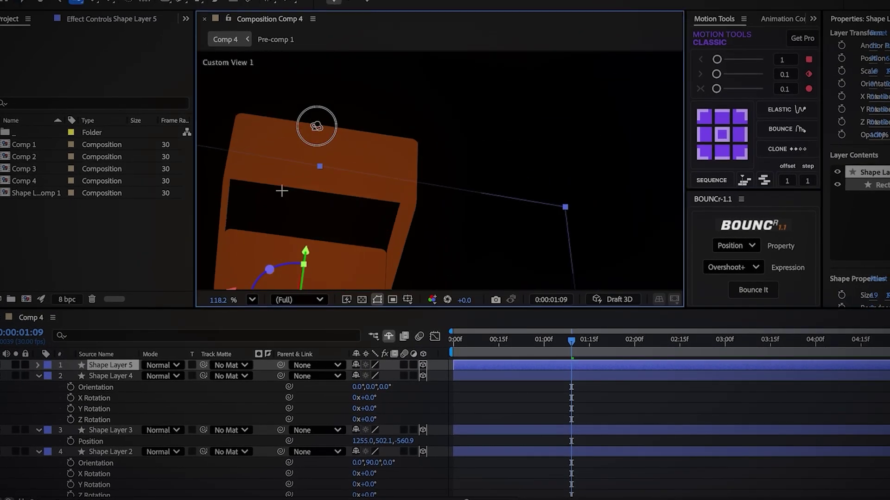
pyautogui.press('r')
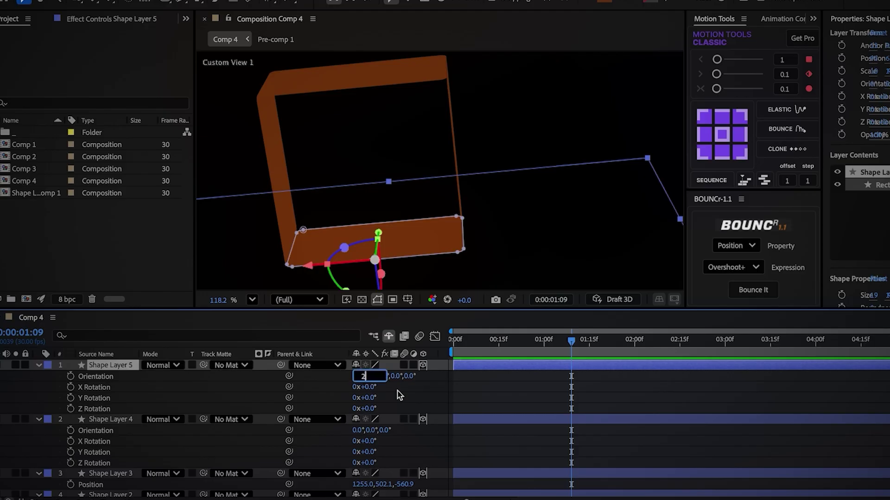
pyautogui.write('270')
pyautogui.click(484, 394)
# Reveal Shape Layer 5's mask and stretch its far edge until the floor panel reaches the opposite wall.
pyautogui.click(120, 366)
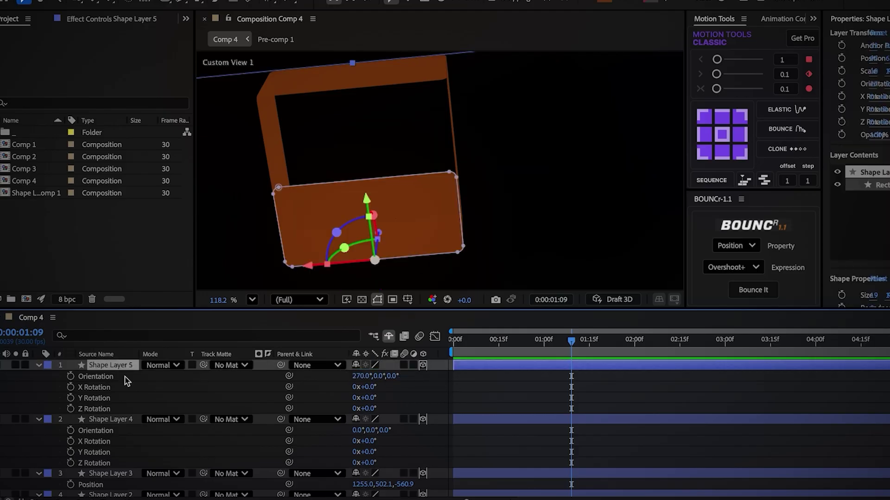
pyautogui.press('m')
pyautogui.click(127, 380)
pyautogui.moveTo(341, 181); pyautogui.dragTo(339, 94)
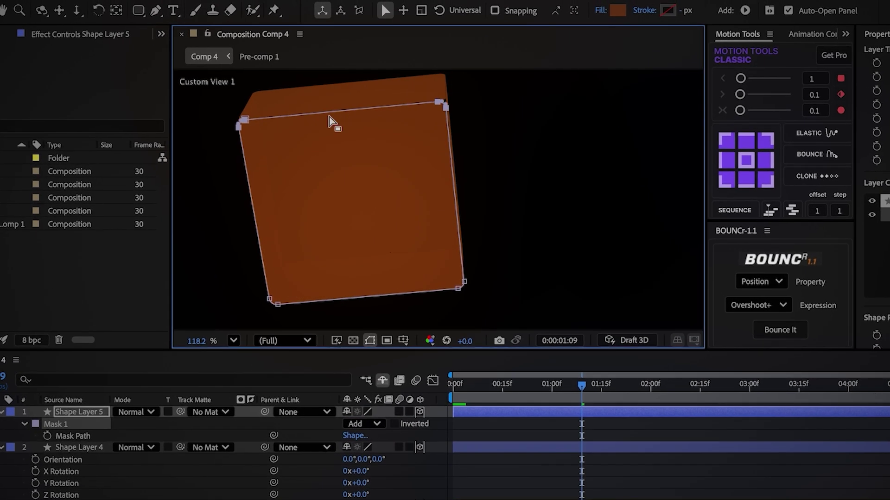
pyautogui.moveTo(234, 103); pyautogui.dragTo(421, 280)
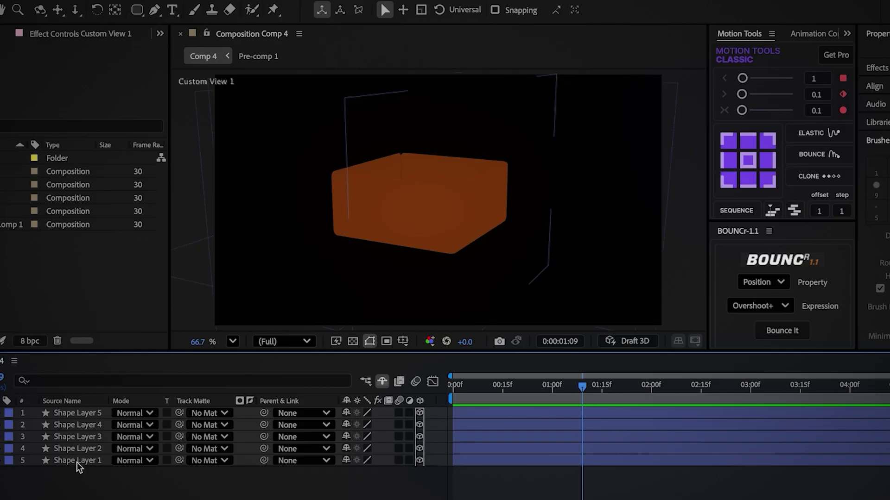
# Duplicate Shape Layer 1 with a yellow label, anchor the copy at its top edge and rotate it outward about 61° as a flap.
pyautogui.click(76, 461)
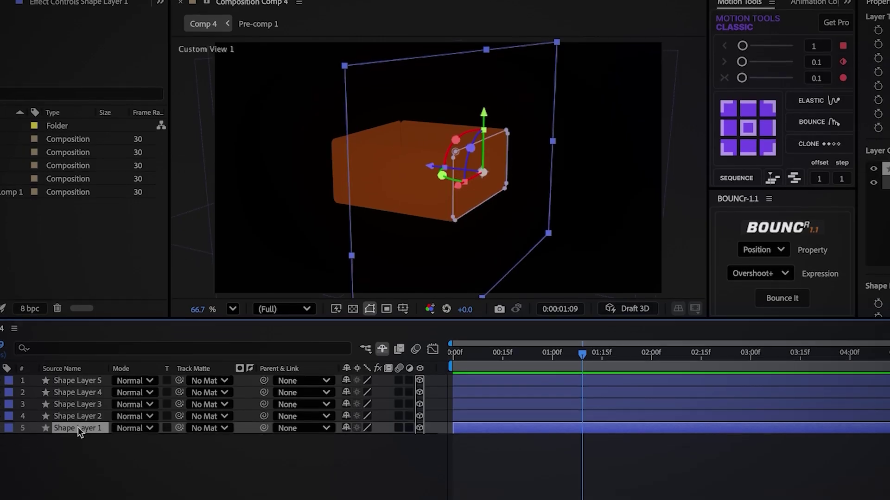
pyautogui.click(8, 419)
pyautogui.click(28, 279)
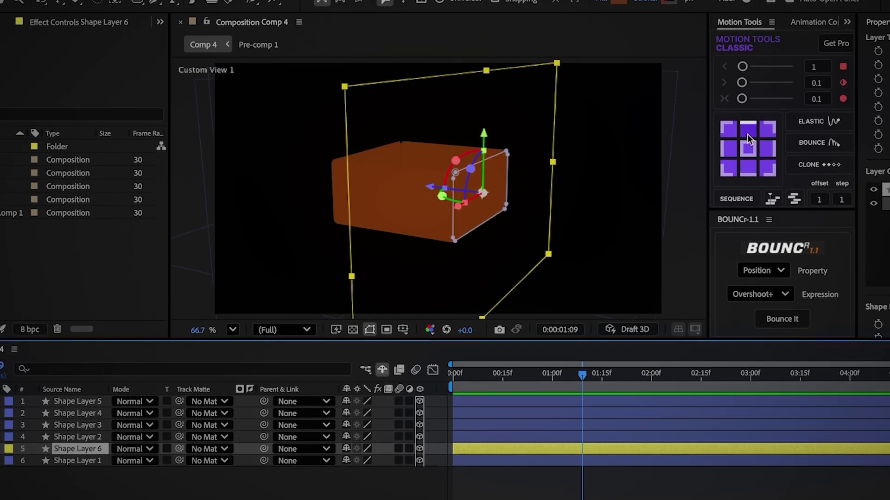
pyautogui.click(747, 134)
pyautogui.moveTo(452, 131); pyautogui.dragTo(398, 184)
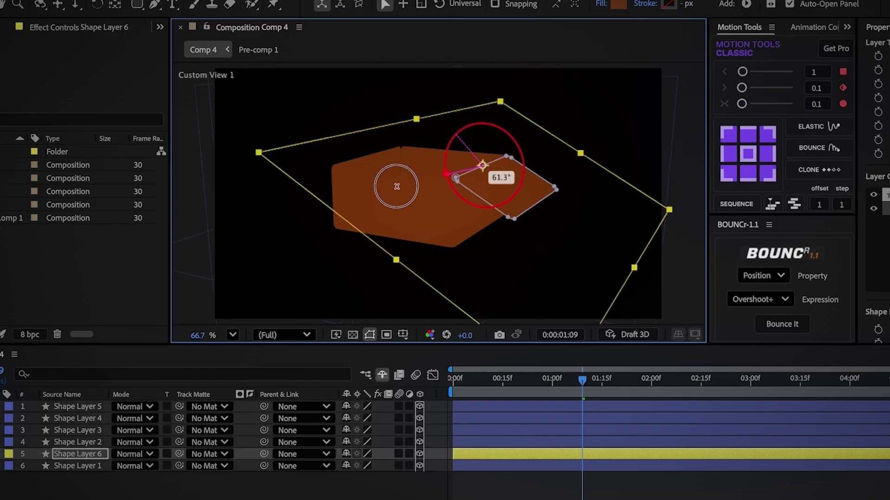
# Duplicate Shape Layers 2, 3 and 4 with yellow labels and rotate each copy outward around its top edge as a flap.
pyautogui.click(9, 454)
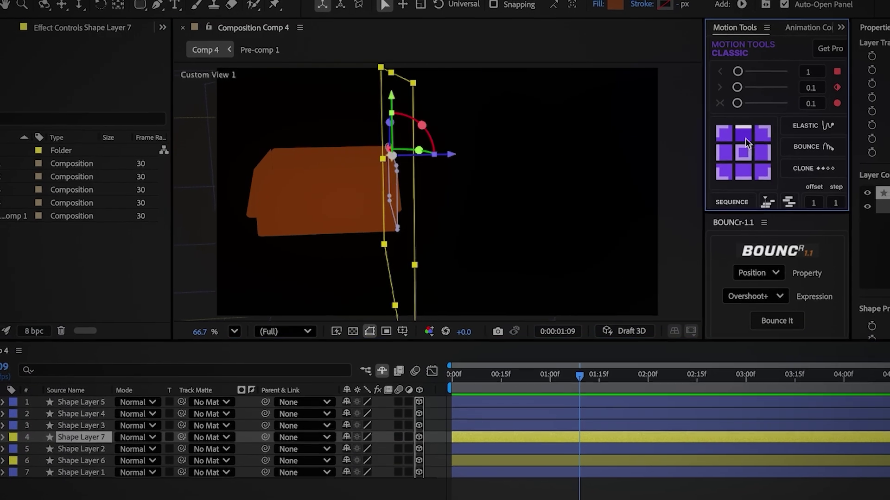
pyautogui.moveTo(419, 122); pyautogui.dragTo(403, 135)
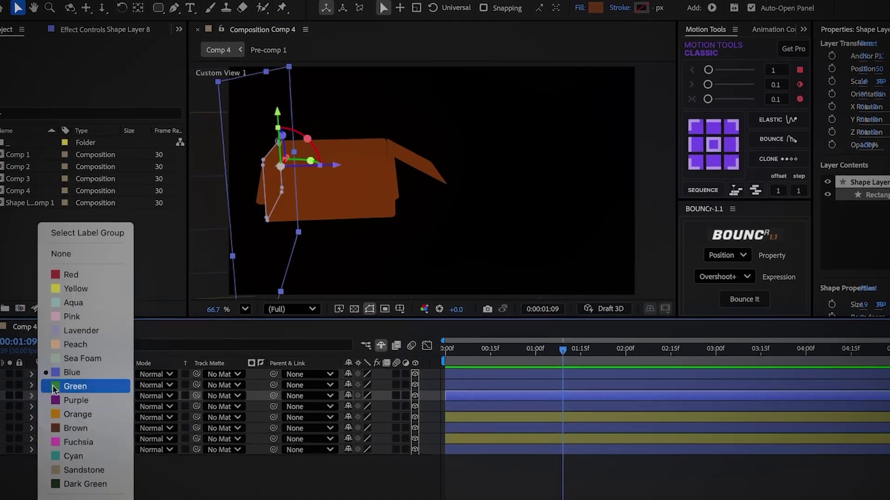
pyautogui.click(79, 290)
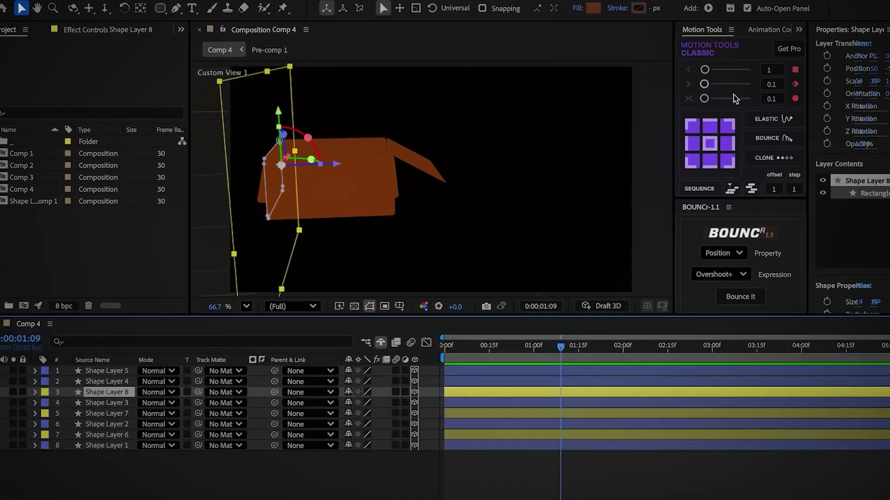
pyautogui.moveTo(300, 120); pyautogui.dragTo(297, 139)
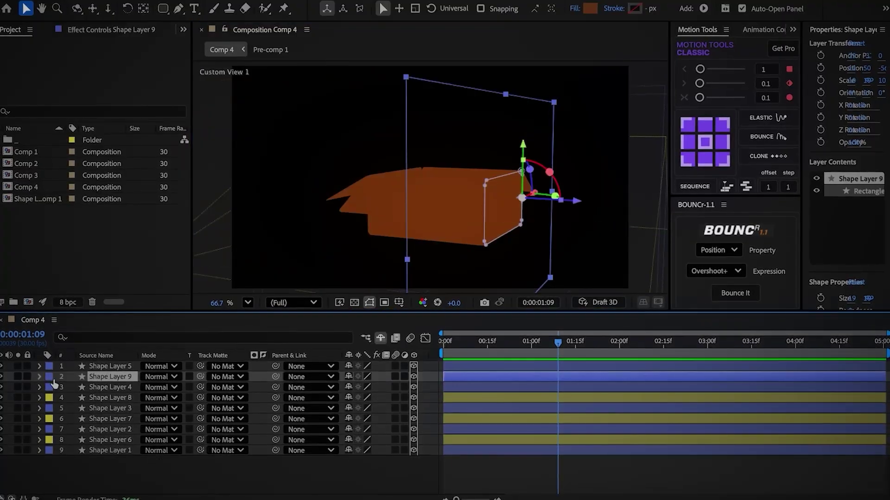
pyautogui.click(48, 377)
pyautogui.click(79, 282)
pyautogui.moveTo(549, 172); pyautogui.dragTo(508, 149)
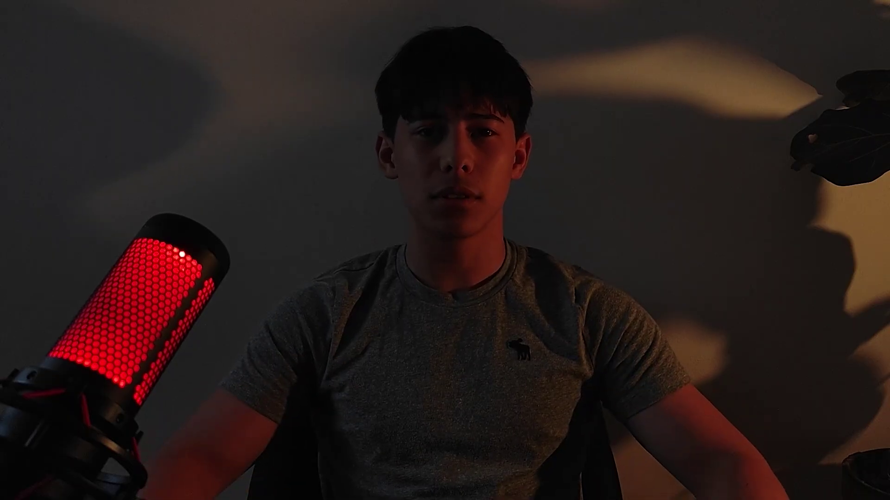
# Change Shape Layer 1's fill to a linear gradient from orange FF8F44 to yellow.
pyautogui.click(115, 450)
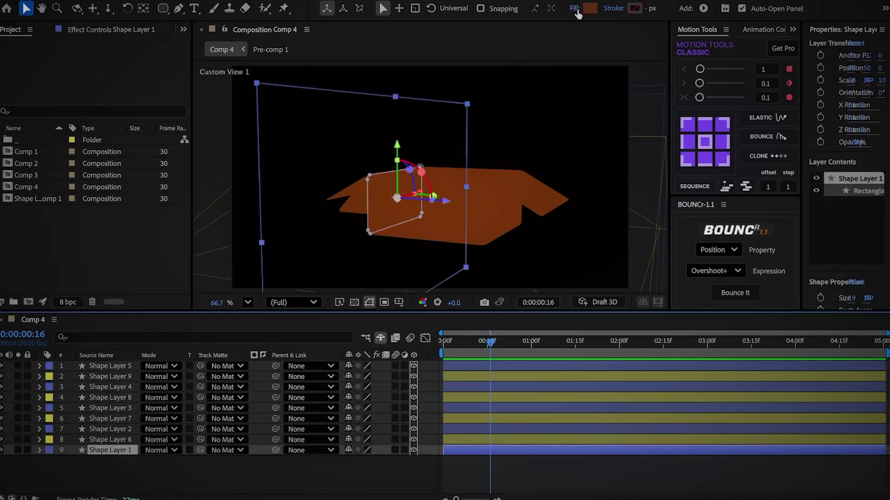
pyautogui.click(574, 8)
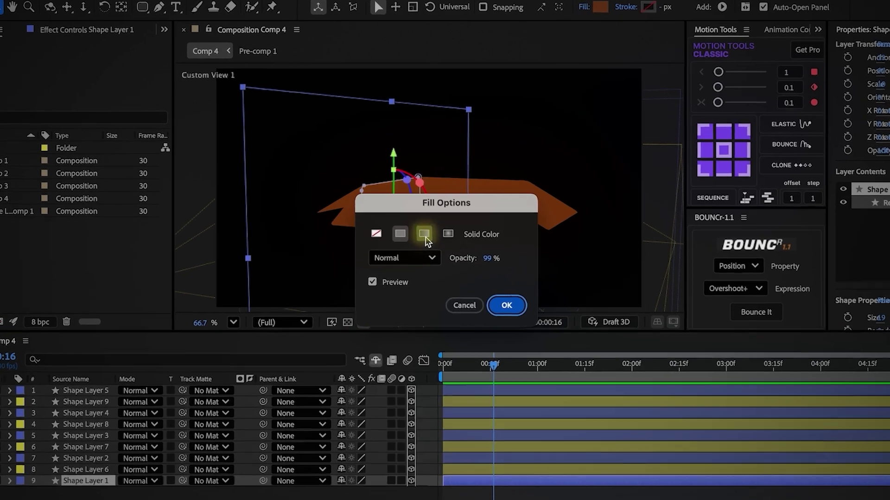
pyautogui.click(426, 219)
pyautogui.click(505, 288)
pyautogui.click(608, 8)
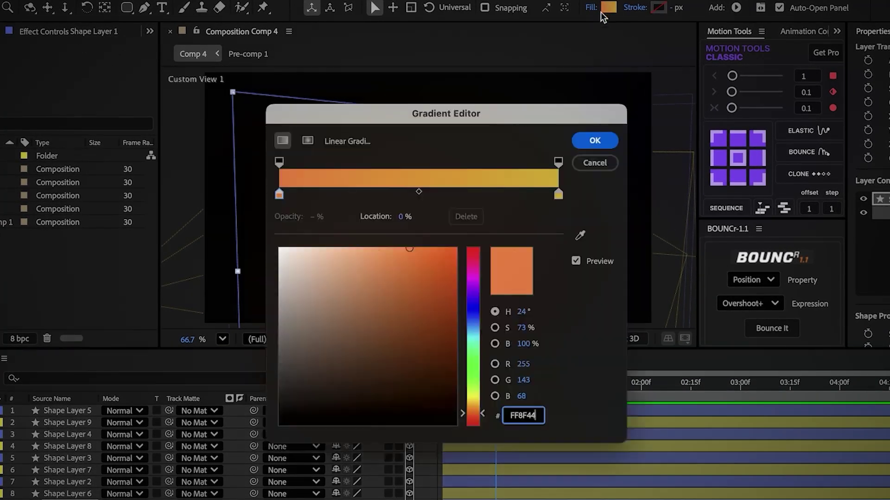
pyautogui.click(558, 194)
pyautogui.click(595, 141)
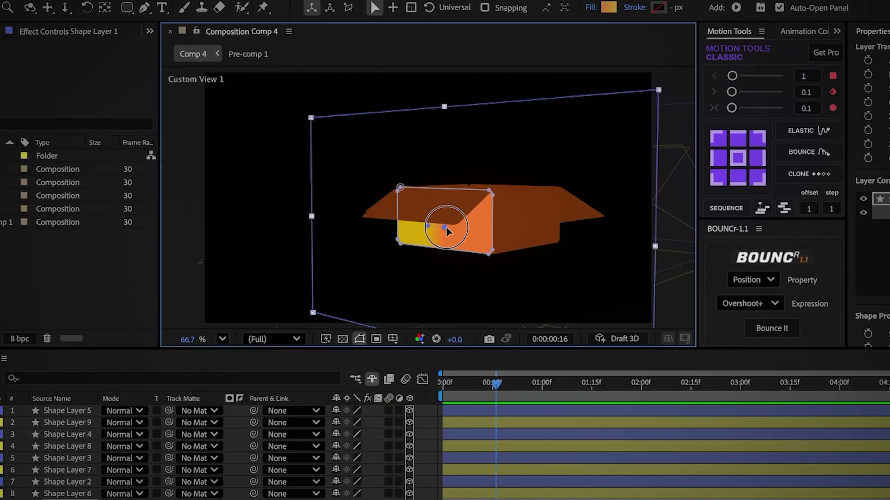
# Give Shape Layers 6, 2 and 7 the orange-to-yellow linear gradient fill and adjust the gradient's direction on the panels.
pyautogui.click(67, 494)
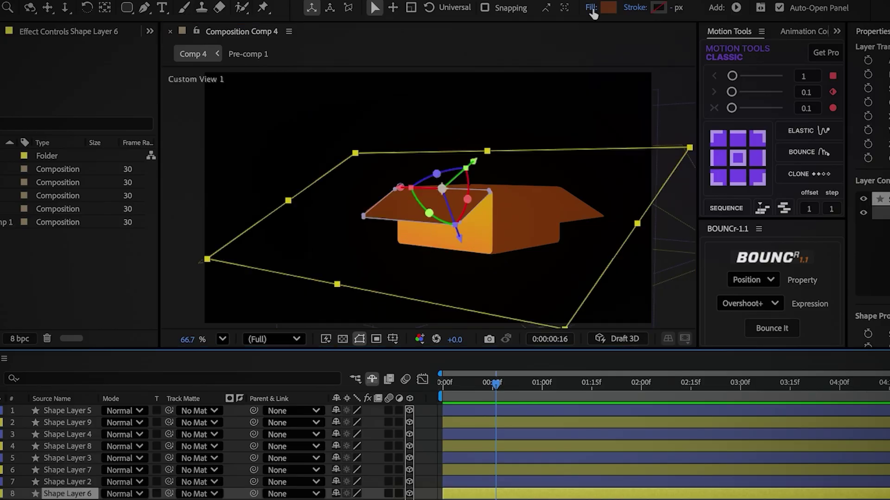
pyautogui.click(608, 9)
pyautogui.moveTo(421, 215); pyautogui.dragTo(450, 177)
pyautogui.click(68, 482)
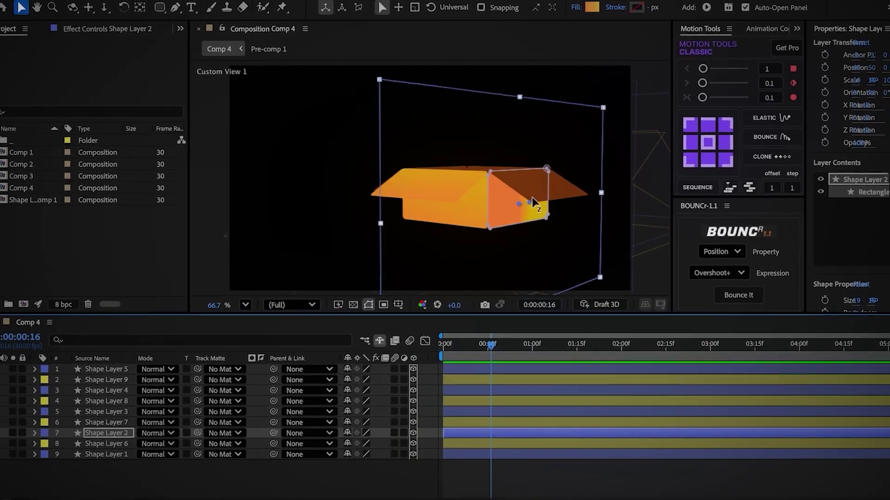
pyautogui.click(524, 163)
# Apply the orange-to-yellow linear gradient fill to Shape Layers 3, 8 and 4 and spread the gradient across the panels.
pyautogui.click(104, 406)
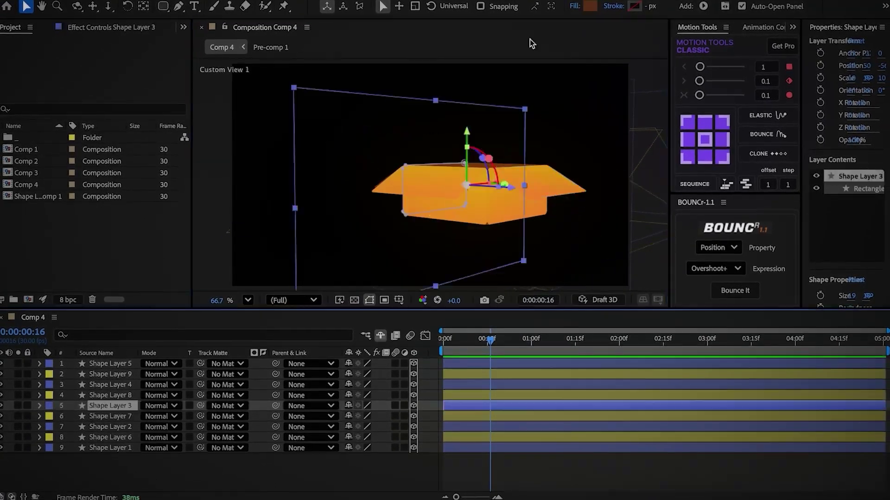
pyautogui.click(575, 6)
pyautogui.click(502, 284)
pyautogui.moveTo(436, 196); pyautogui.dragTo(359, 194)
pyautogui.click(119, 384)
# Change the fill of the Shape Layer 9 flap to a linear gradient and position its gradient handles across the flap.
pyautogui.click(113, 375)
pyautogui.click(574, 7)
pyautogui.click(425, 217)
pyautogui.click(494, 283)
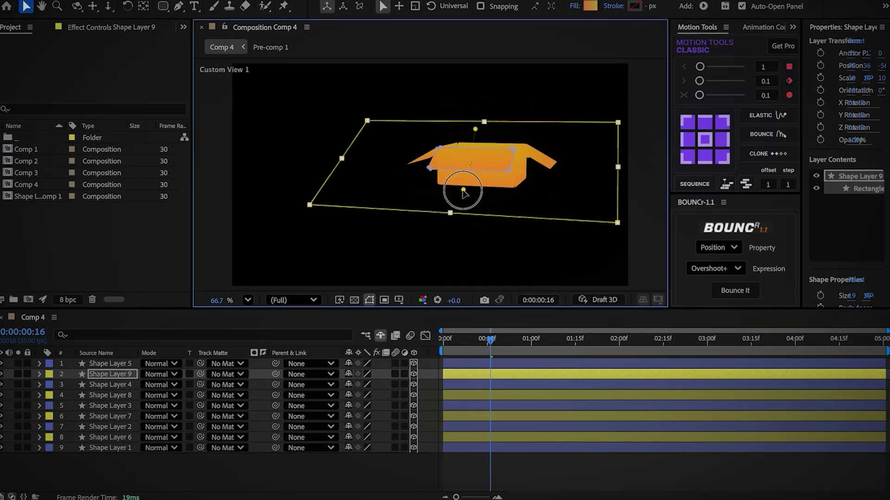
# Change the fill of Shape Layer 5, the box floor, to a linear gradient and adjust the gradient's direction.
pyautogui.click(100, 364)
pyautogui.click(574, 6)
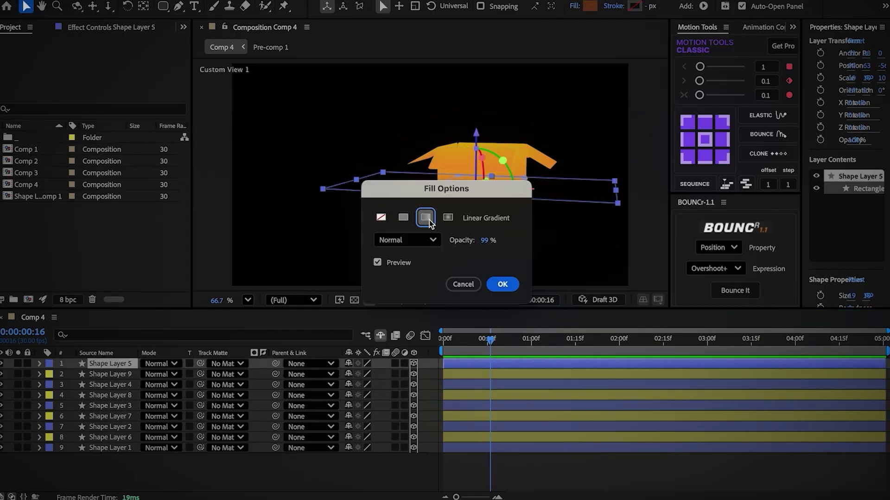
pyautogui.click(510, 288)
pyautogui.moveTo(496, 204); pyautogui.dragTo(470, 241)
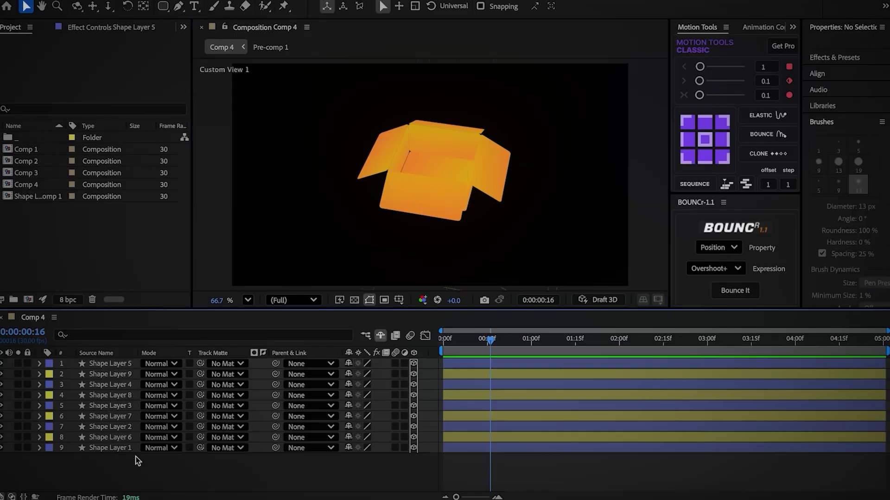
# Duplicate Shape Layer 1, give the copy a red label, and set its vertical scale to 25% for a strip across the panel.
pyautogui.click(128, 448)
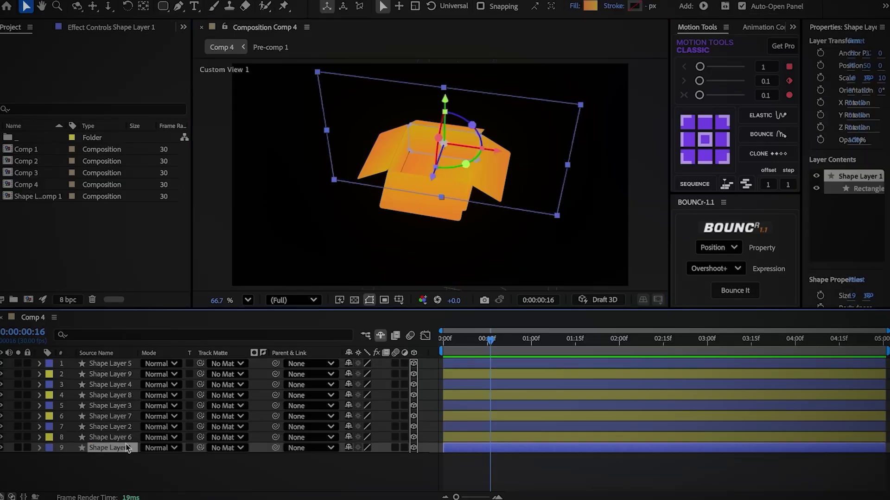
pyautogui.click(48, 447)
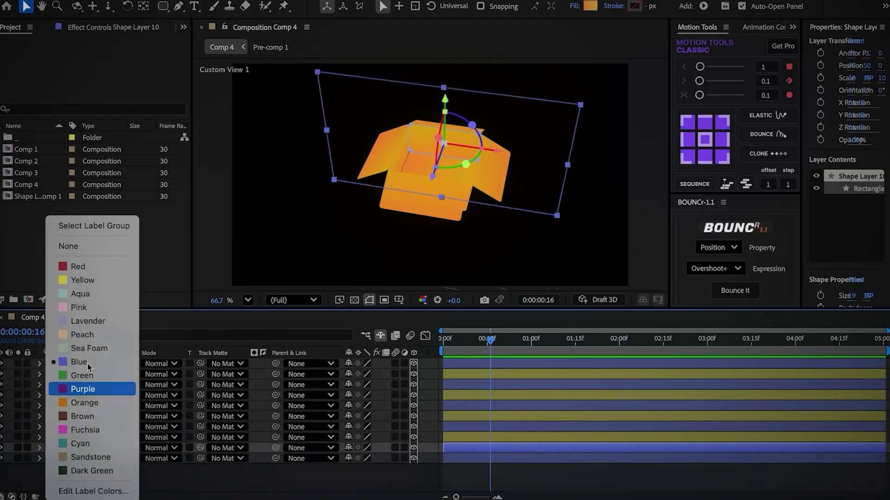
pyautogui.click(100, 267)
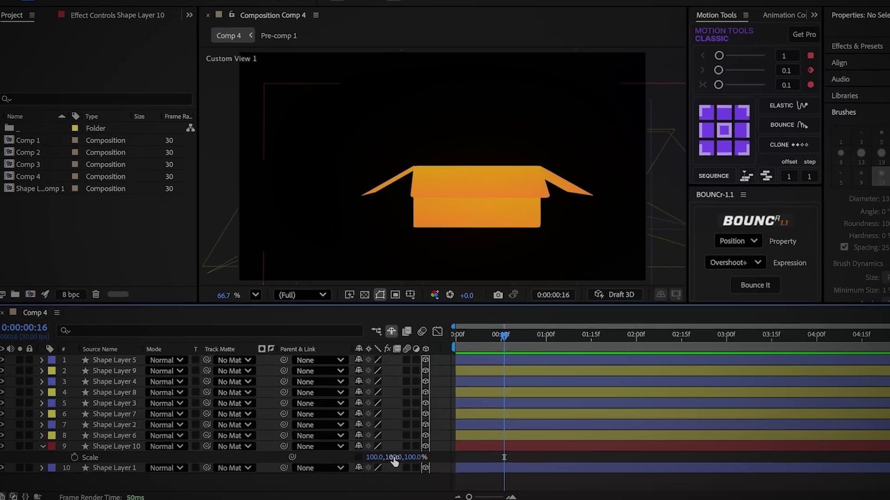
pyautogui.write('25')
pyautogui.press('Return')
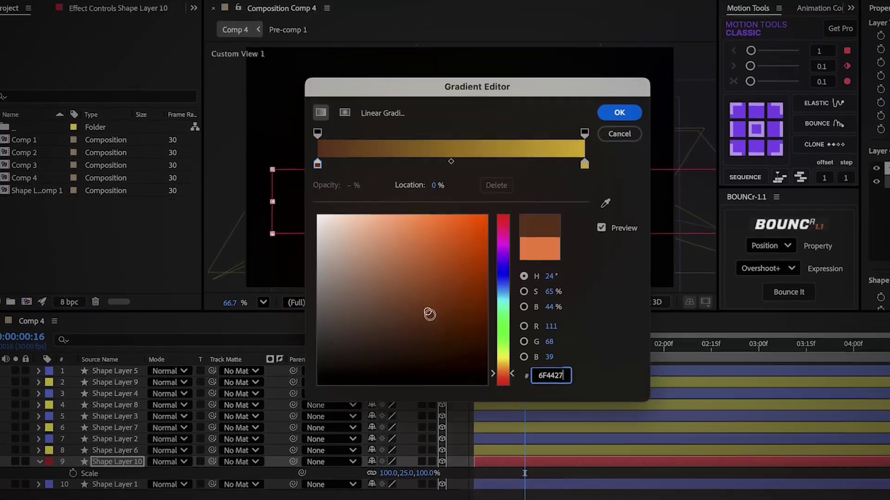
# Set the Shape Layer 10 strip's dark gradient stop to 6F4427 and spread the linear gradient horizontally across the strip.
pyautogui.click(427, 312)
pyautogui.click(622, 143)
pyautogui.moveTo(485, 209); pyautogui.dragTo(583, 227)
pyautogui.moveTo(419, 225); pyautogui.dragTo(406, 225)
# Set the opacity of the Shape Layer 10 strip to 30% and collapse its properties.
pyautogui.press('t')
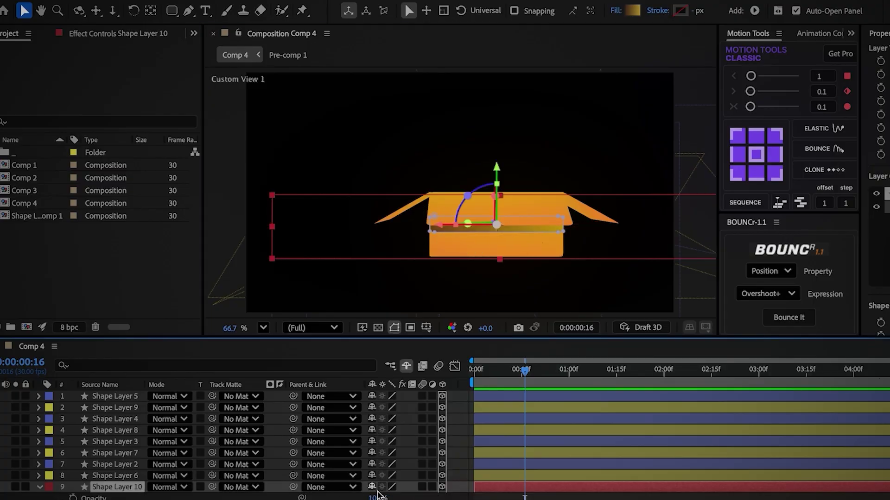
pyautogui.click(373, 499)
pyautogui.write('30')
pyautogui.click(324, 485)
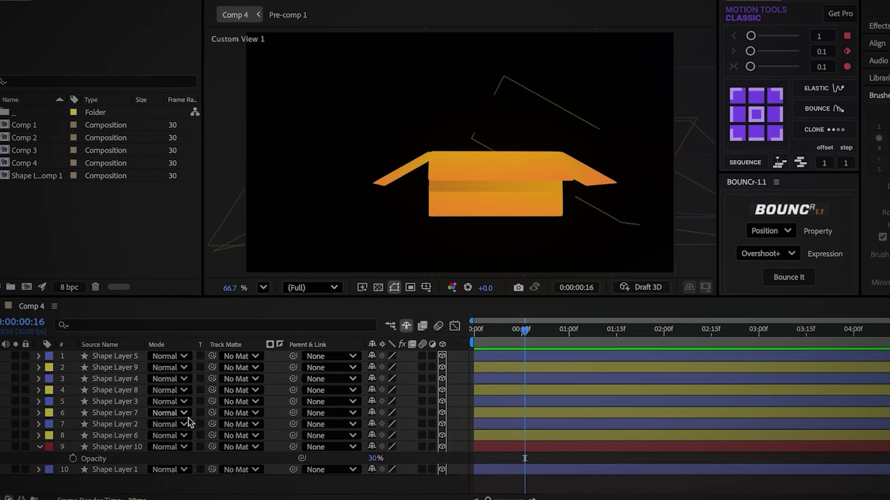
pyautogui.click(39, 447)
# Duplicate Shape Layer 2, label the copy red, and set its vertical scale to 25% to form the side panel's strip.
pyautogui.click(90, 419)
pyautogui.hotkey('ctrl', 'd')
pyautogui.click(50, 424)
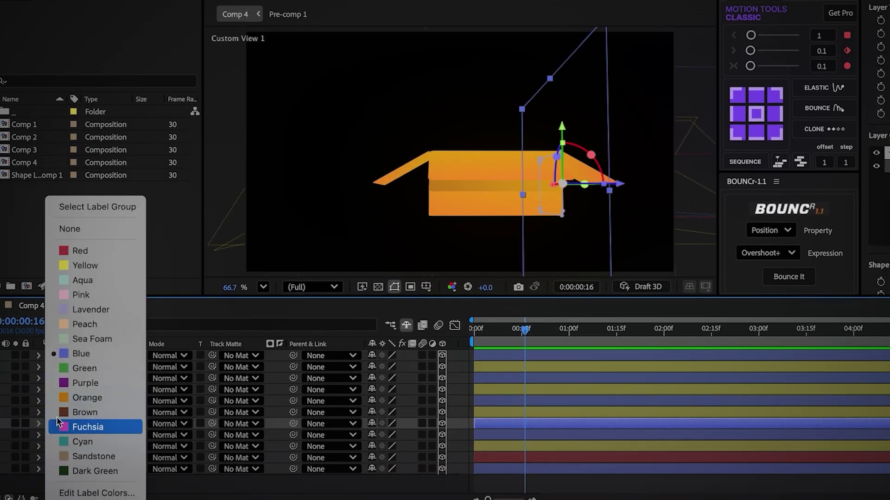
pyautogui.click(86, 251)
pyautogui.press('s')
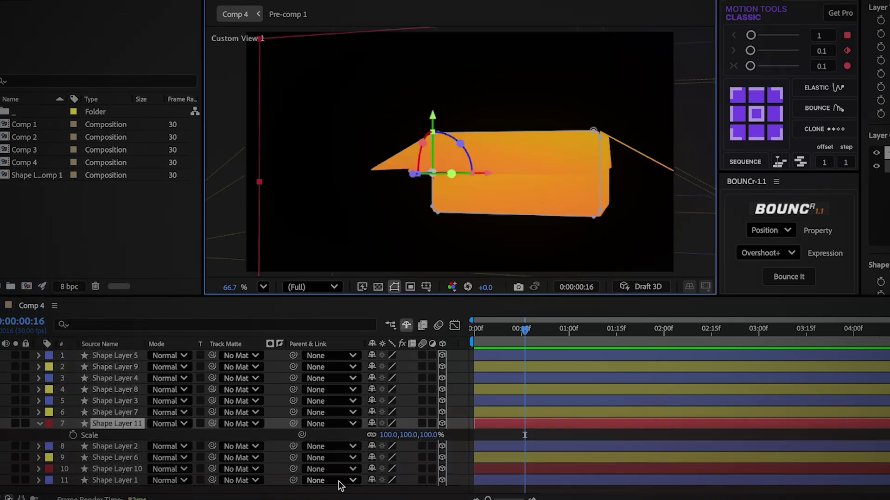
pyautogui.click(405, 437)
pyautogui.write('25')
pyautogui.click(367, 436)
pyautogui.click(403, 424)
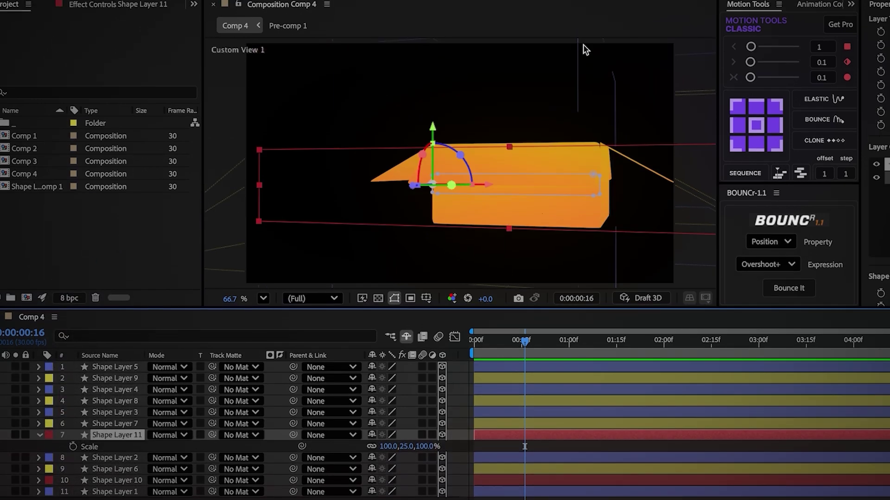
# Set the Shape Layer 11 strip's dark gradient stop to 6F4427 and spread the gradient along the strip.
pyautogui.click(632, 7)
pyautogui.write('6F4427')
pyautogui.click(625, 141)
pyautogui.click(434, 222)
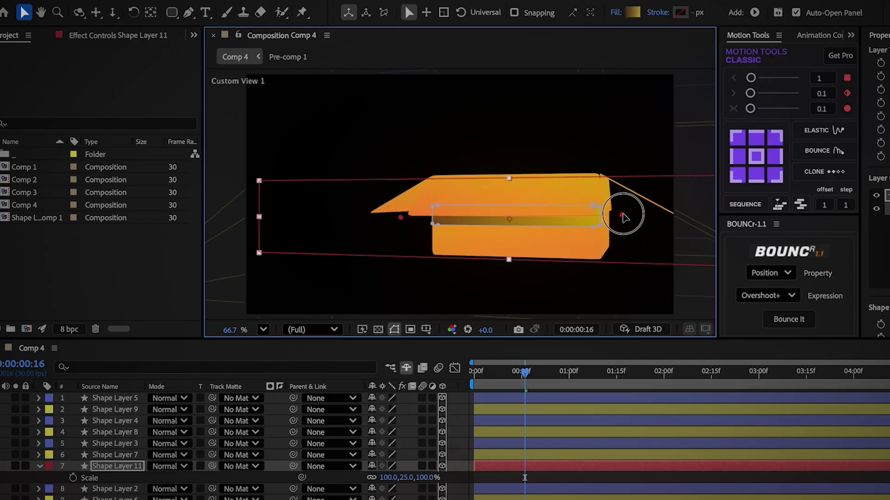
# Set the opacity of the Shape Layer 11 strip to 30%.
pyautogui.press('t')
pyautogui.click(372, 478)
pyautogui.write('30')
pyautogui.click(327, 482)
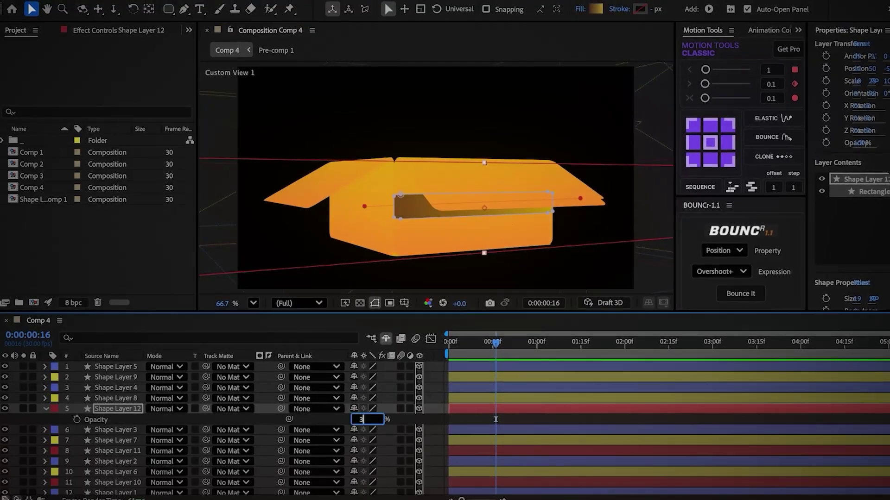
# Finish a red-labelled strip duplicated from Shape Layer 4 with 30% opacity and collapse its properties.
pyautogui.click(52, 392)
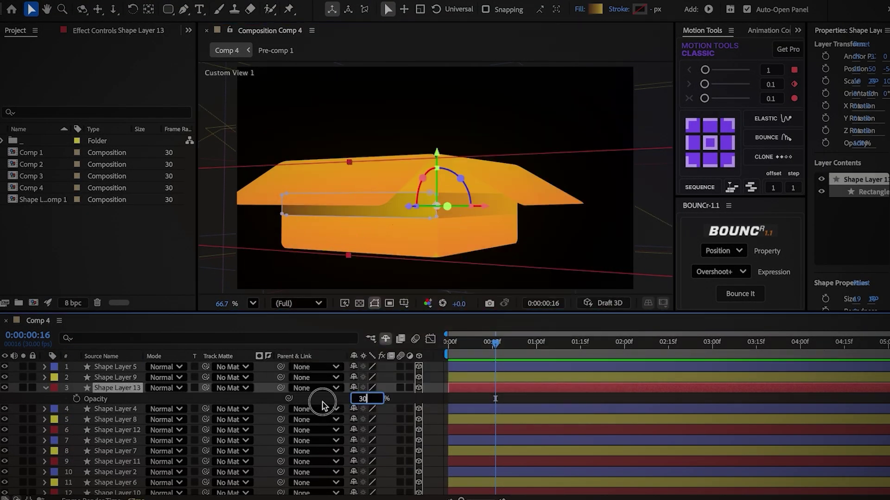
pyautogui.click(323, 403)
pyautogui.click(45, 388)
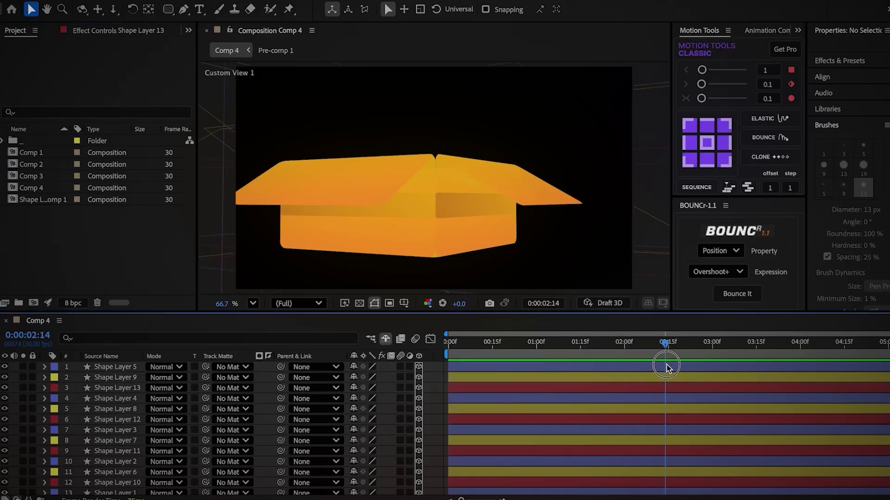
# Select flap Shape Layers 9, 8, 7 and 6 and add X Rotation keyframes at 0:00:02:14.
pyautogui.click(666, 377)
pyautogui.keyDown('ctrl'); pyautogui.click(665, 409); pyautogui.keyUp('ctrl')
pyautogui.keyDown('ctrl'); pyautogui.click(665, 440); pyautogui.keyUp('ctrl')
pyautogui.keyDown('ctrl'); pyautogui.click(666, 472); pyautogui.keyUp('ctrl')
pyautogui.press('r')
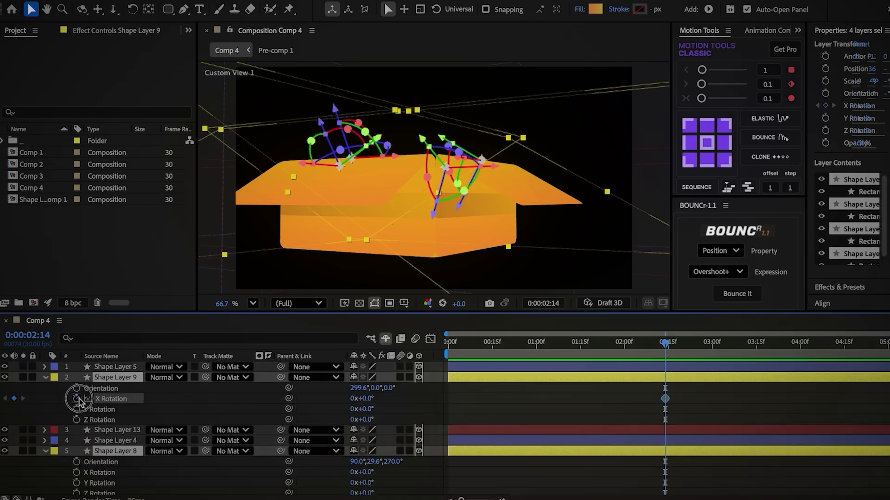
pyautogui.press('u')
pyautogui.press('u')
# At 0:00:00:24, fold all four flaps inward with X Rotation, using -210° for Shape Layer 9, +209° for 8 and -208° for 7.
pyautogui.moveTo(544, 348); pyautogui.dragTo(518, 355)
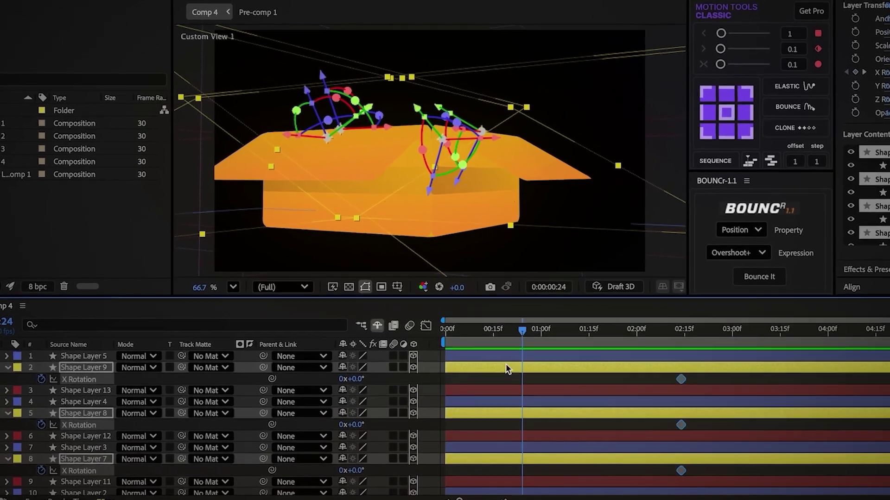
pyautogui.moveTo(357, 379); pyautogui.dragTo(229, 375)
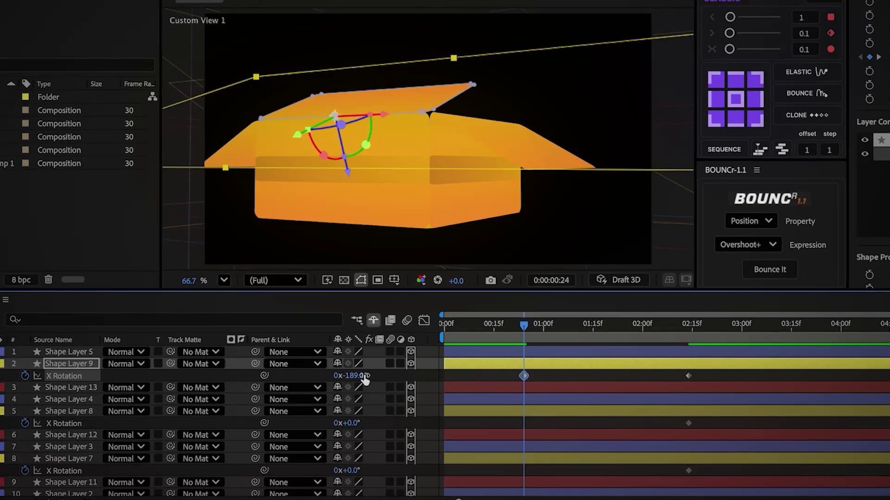
pyautogui.moveTo(354, 423); pyautogui.dragTo(477, 403)
pyautogui.scroll(-1, 354, 453)
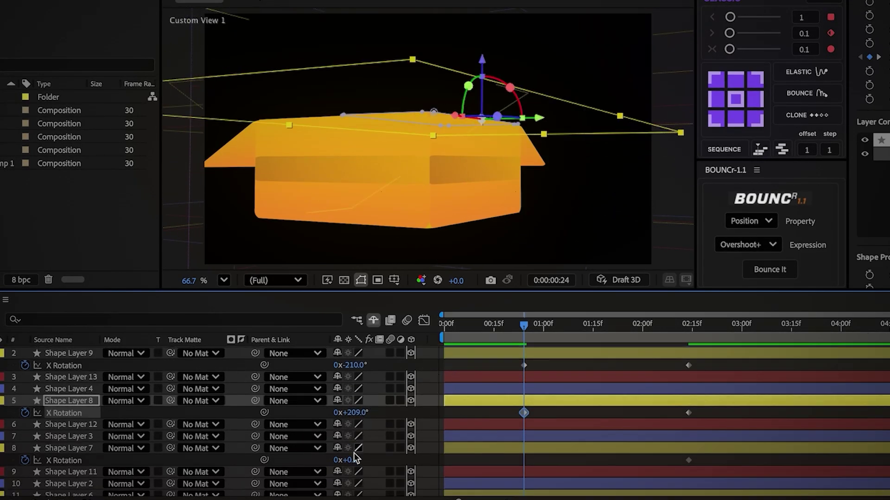
pyautogui.moveTo(353, 460); pyautogui.dragTo(292, 461)
pyautogui.scroll(-3, 351, 465)
pyautogui.moveTo(349, 460); pyautogui.dragTo(488, 463)
# Ease all flap rotation keyframes, shape their speed curve to peak early and slow gradually, and preview the opening.
pyautogui.scroll(4, 602, 417)
pyautogui.moveTo(728, 370); pyautogui.dragTo(507, 497)
pyautogui.click(409, 319)
pyautogui.moveTo(758, 353); pyautogui.dragTo(494, 448)
pyautogui.click(775, 488)
pyautogui.click(440, 326)
pyautogui.press('space')
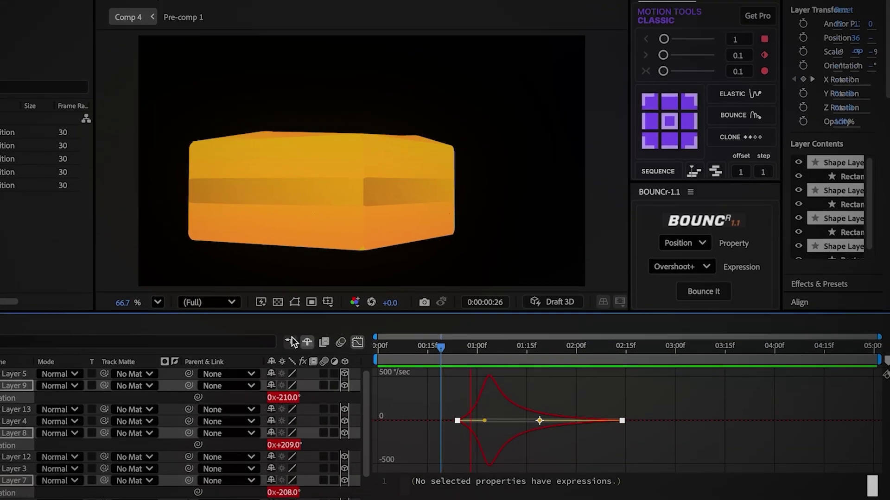
pyautogui.click(357, 320)
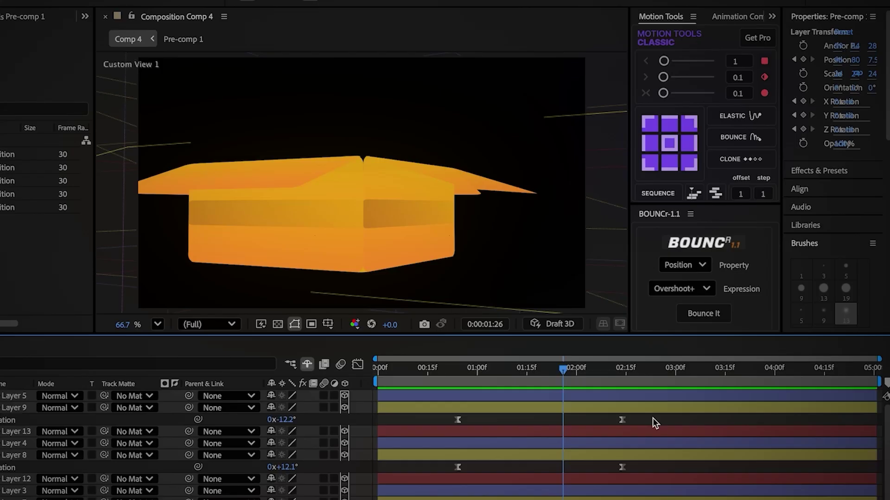
# Offset Shape Layer 9's X Rotation keyframes to start at 0:00:00:22 and end at about 0:00:01:25.
pyautogui.click(499, 429)
pyautogui.moveTo(662, 460); pyautogui.dragTo(489, 464)
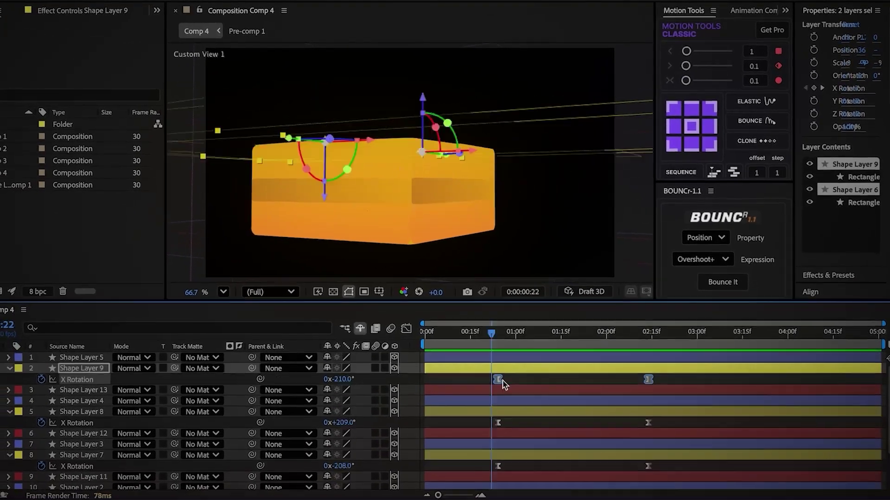
pyautogui.moveTo(500, 381); pyautogui.dragTo(496, 380)
pyautogui.moveTo(651, 378); pyautogui.dragTo(625, 387)
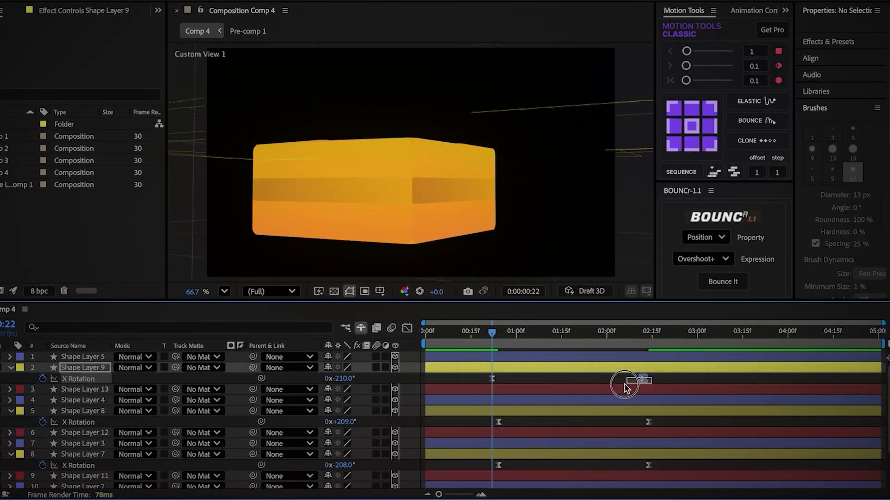
pyautogui.scroll(-5, 618, 397)
pyautogui.moveTo(651, 459); pyautogui.dragTo(632, 466)
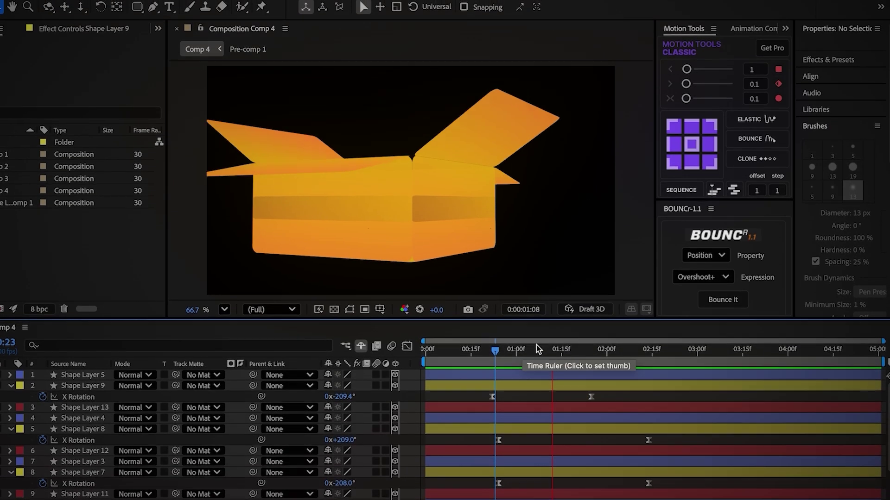
# Widen the composition viewer and switch the 3D view to Active Camera (Default).
pyautogui.moveTo(653, 297); pyautogui.dragTo(802, 314)
pyautogui.click(744, 311)
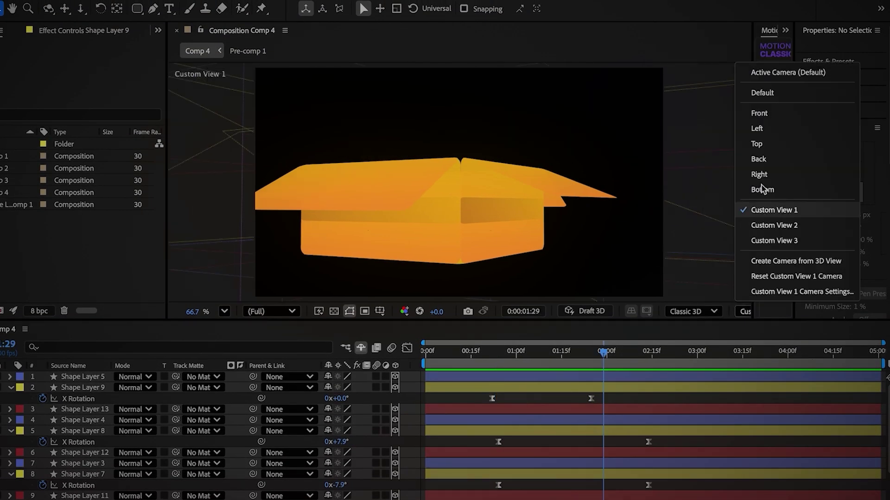
pyautogui.click(762, 73)
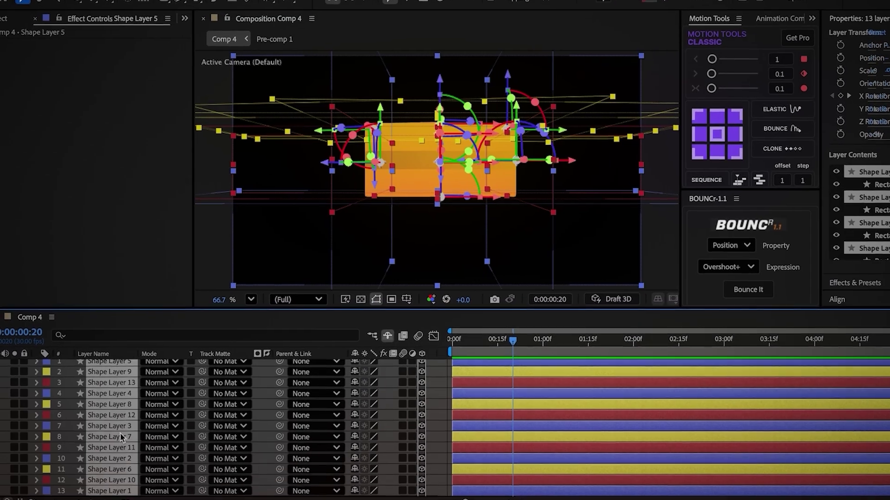
# Pre-compose all 13 box layers into Pre-comp 3 and make it a 3D layer.
pyautogui.rightClick(135, 408)
pyautogui.click(153, 418)
pyautogui.click(568, 338)
pyautogui.click(428, 362)
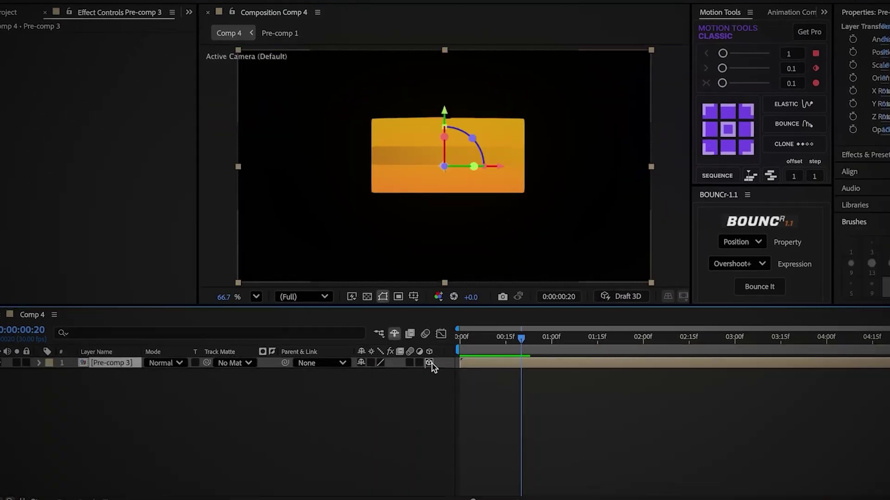
# Set the scale of Pre-comp 3 to 25%.
pyautogui.press('s')
pyautogui.click(412, 373)
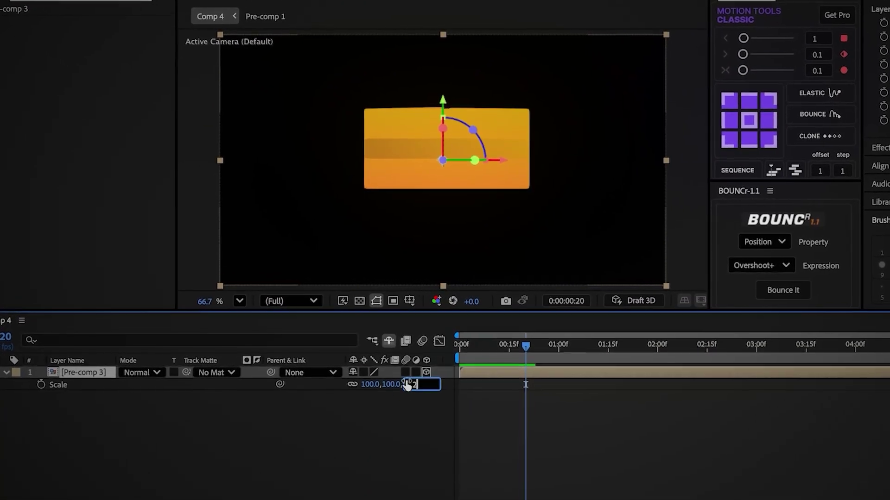
pyautogui.write('25')
pyautogui.press('Return')
pyautogui.click(443, 376)
# Place Pre-comp 3 at 960, 864 and keyframe its Position and X, Y and Z Rotation at 0:00:00:20.
pyautogui.press('p')
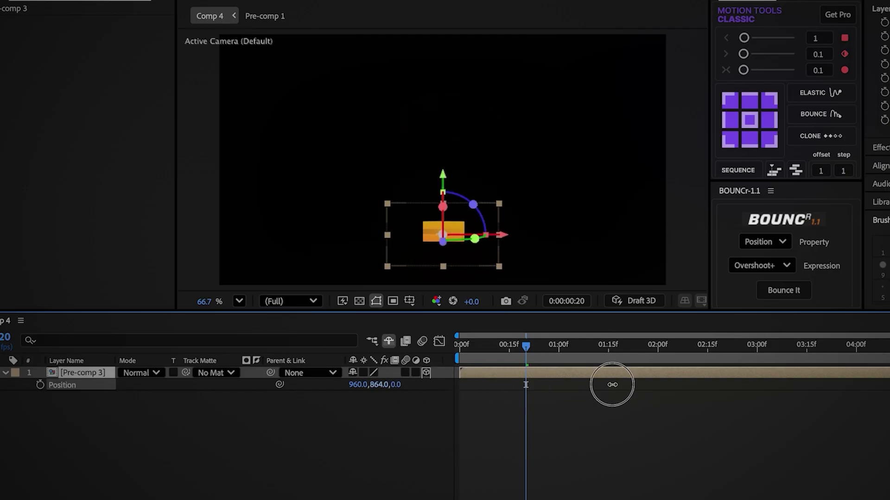
pyautogui.click(40, 385)
pyautogui.press('r')
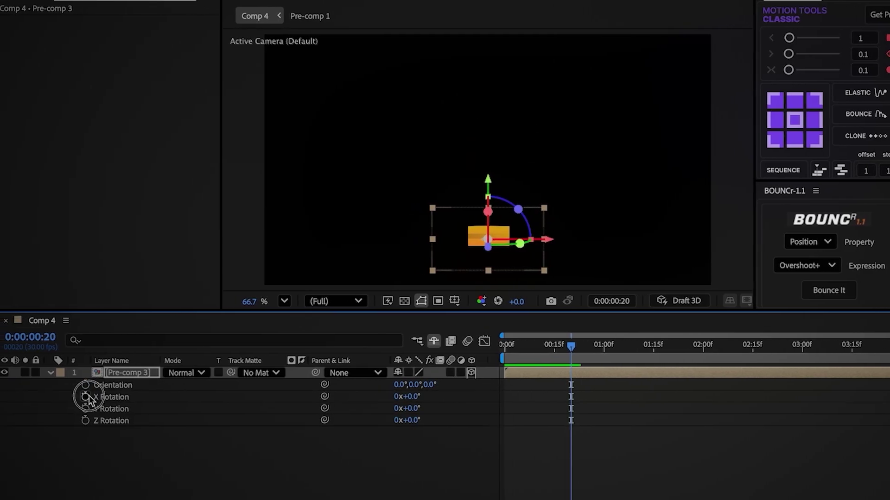
pyautogui.moveTo(41, 398); pyautogui.dragTo(36, 429)
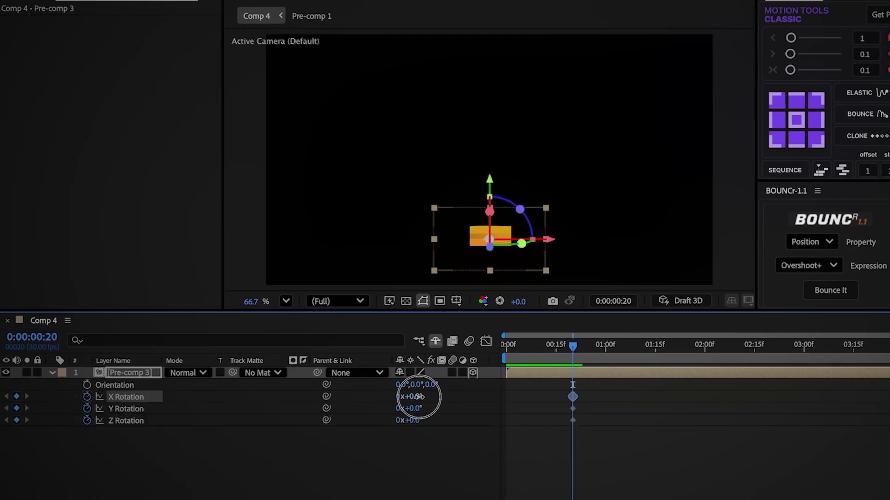
pyautogui.hotkey('alt', 'shift', 'p')
# At 0:00:00:00, move the box to about 1340.7, 38.7 and rotate it about X -18°, Y -213° and Z +26°.
pyautogui.moveTo(575, 354); pyautogui.dragTo(497, 371)
pyautogui.moveTo(477, 238); pyautogui.dragTo(568, 39)
pyautogui.moveTo(414, 402); pyautogui.dragTo(403, 401)
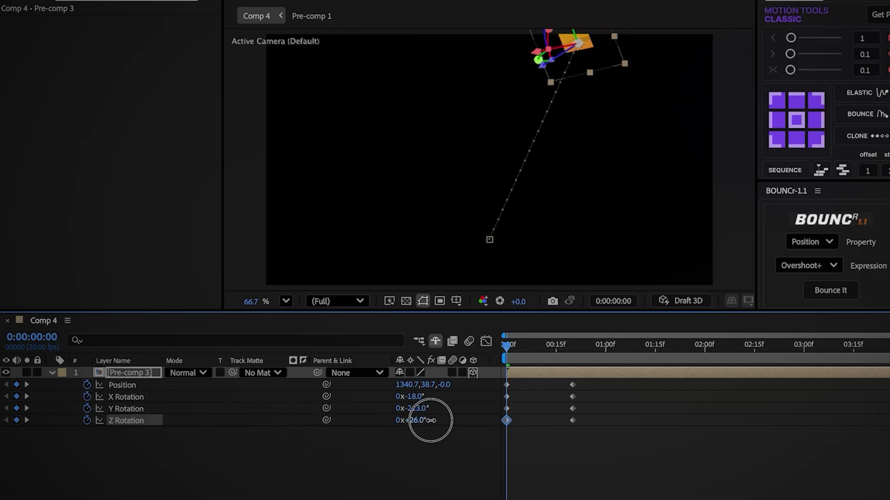
# Ease all of Pre-comp 3's position and rotation keyframes and adjust their speed curve.
pyautogui.click(485, 341)
pyautogui.moveTo(595, 374); pyautogui.dragTo(495, 457)
pyautogui.click(770, 487)
pyautogui.moveTo(427, 436); pyautogui.dragTo(440, 436)
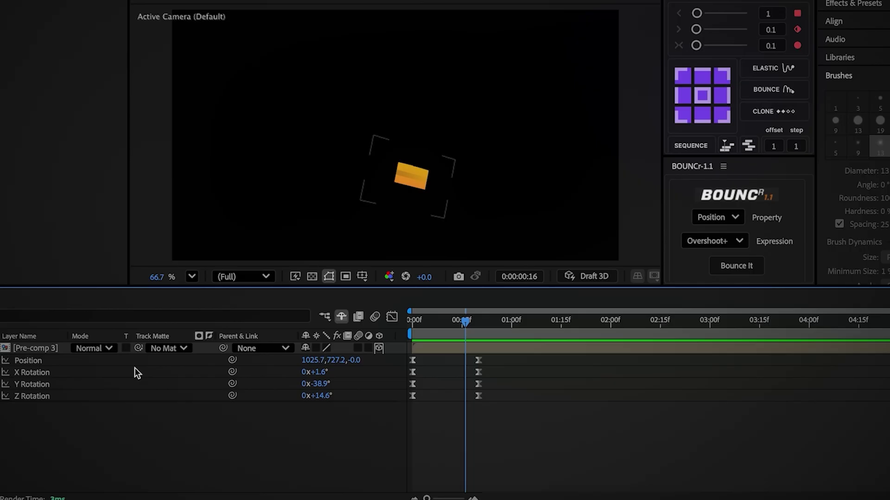
# Turn on Collapse Transformations for Pre-comp 3, move its ending keyframes to about 0:00:00:25, and preview the drop.
pyautogui.click(316, 348)
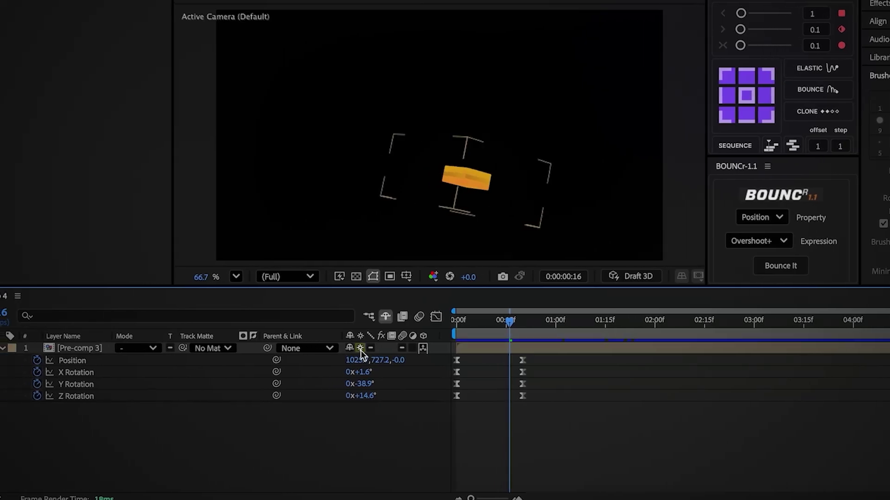
pyautogui.click(476, 205)
pyautogui.moveTo(514, 322); pyautogui.dragTo(540, 334)
pyautogui.moveTo(535, 358); pyautogui.dragTo(521, 385)
pyautogui.click(544, 417)
pyautogui.moveTo(540, 322); pyautogui.dragTo(447, 352)
pyautogui.press('space')
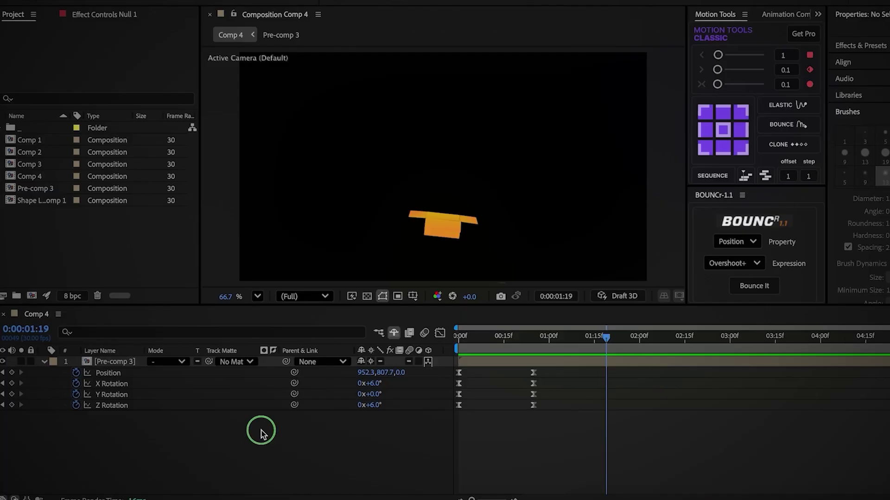
# Create a null object as Pre-comp 3's parent and move the null's anchor point down onto the box at about Y 815.
pyautogui.rightClick(259, 431)
pyautogui.moveTo(314, 346)
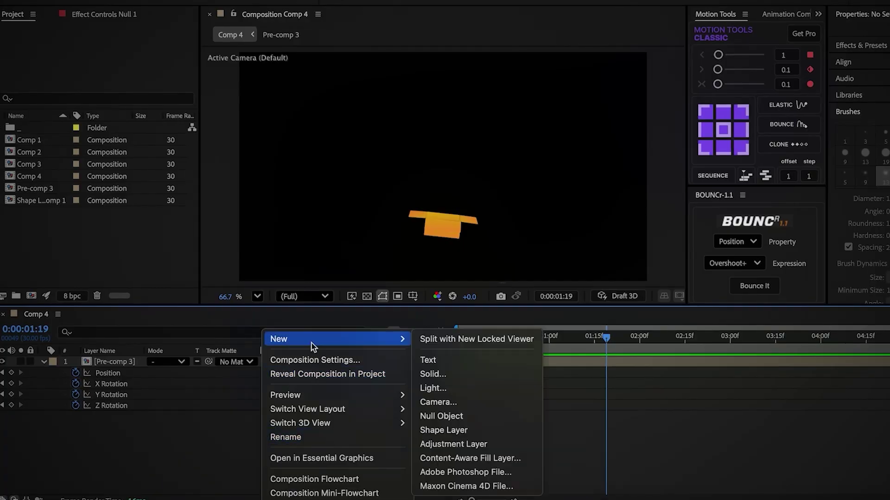
pyautogui.click(441, 416)
pyautogui.moveTo(444, 114); pyautogui.dragTo(457, 171)
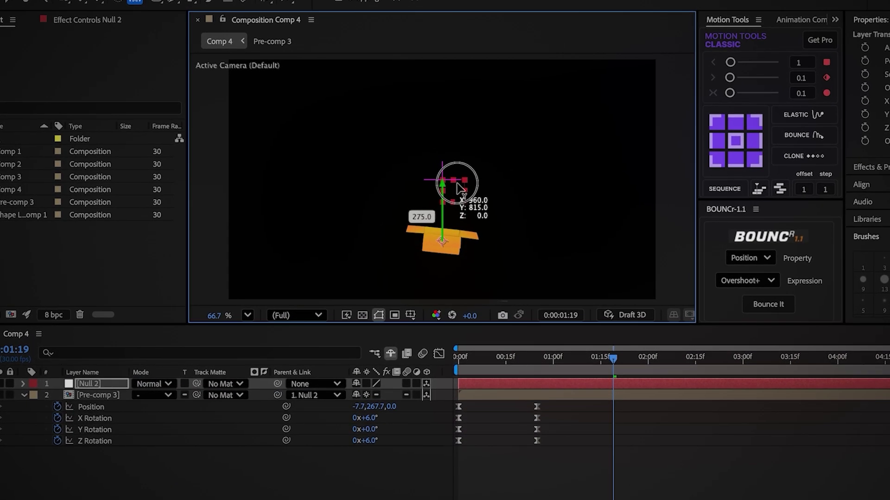
# At 0:00:00:18, start position, scale and Y rotation keyframes on Null 2.
pyautogui.press('w')
pyautogui.press('r')
pyautogui.click(515, 366)
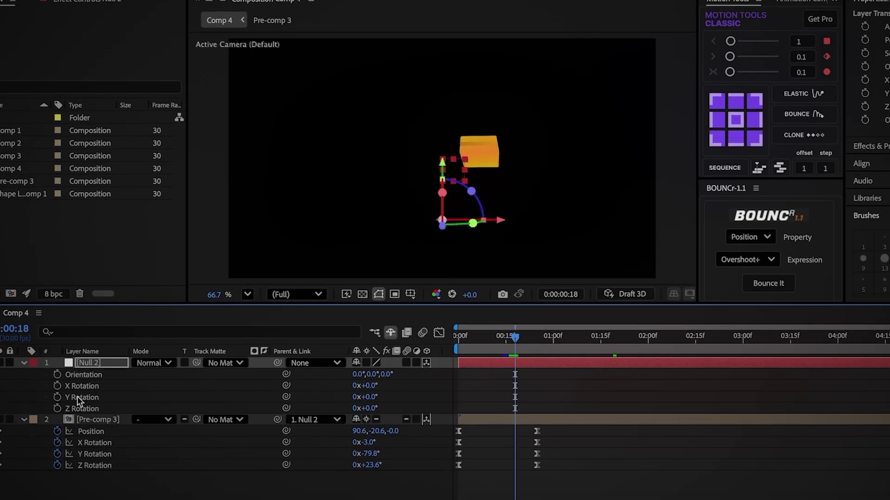
pyautogui.press('p')
pyautogui.click(58, 368)
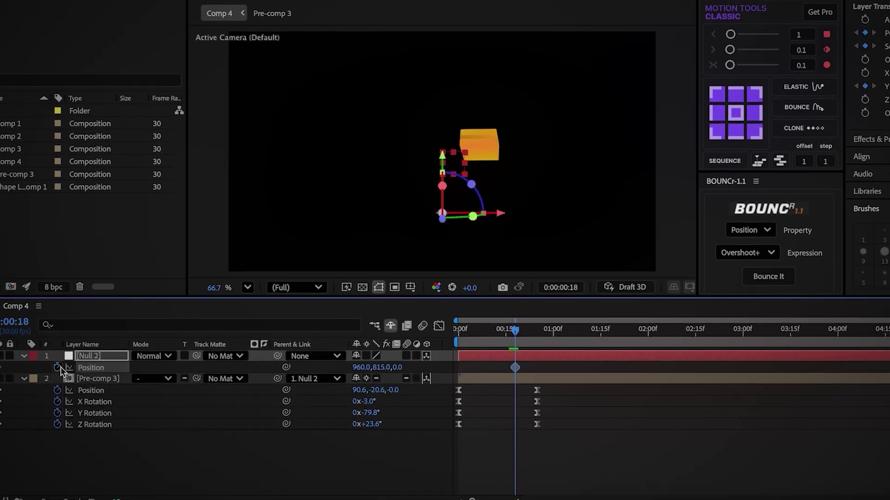
# At 0:00:02:07, set Null 2's Z position to 3000, Y rotation to about 2x+159° and scale to 0%.
pyautogui.moveTo(515, 331); pyautogui.dragTo(545, 338)
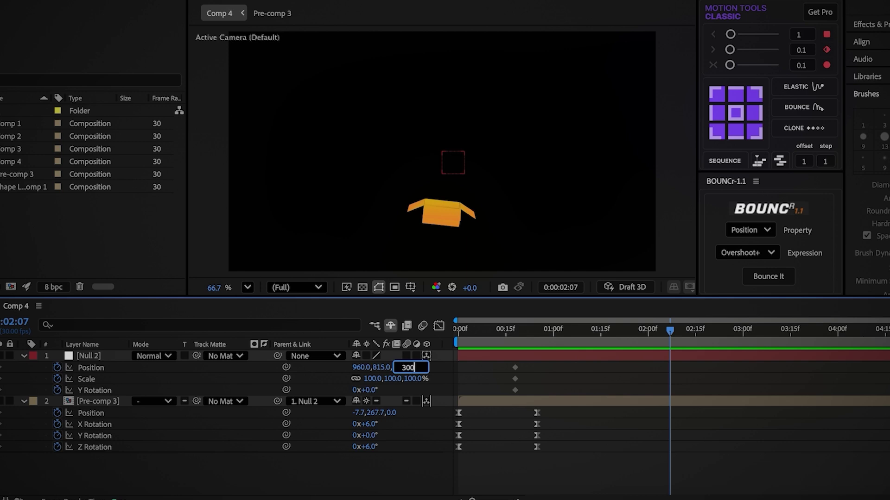
pyautogui.write('0')
pyautogui.press('Return')
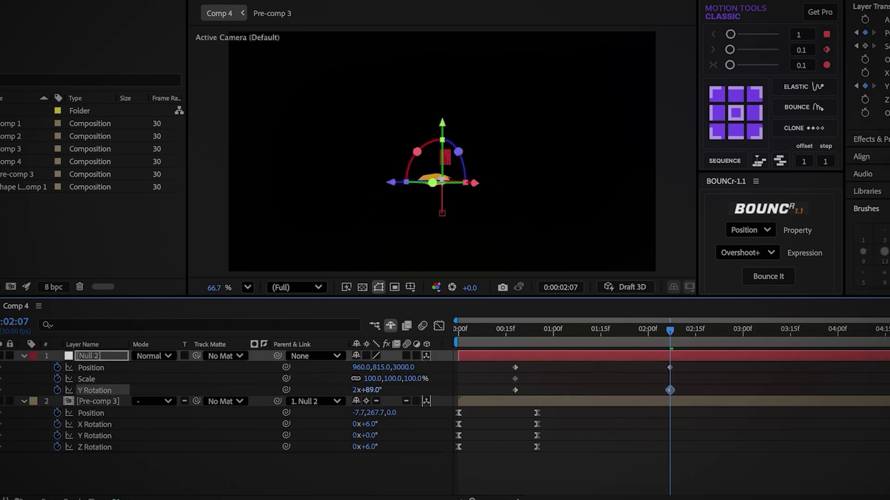
pyautogui.write('0')
pyautogui.press('Return')
# Ease Null 2's position, scale and Y rotation keyframes, then adjust their speed curve and ending time.
pyautogui.moveTo(686, 361); pyautogui.dragTo(496, 384)
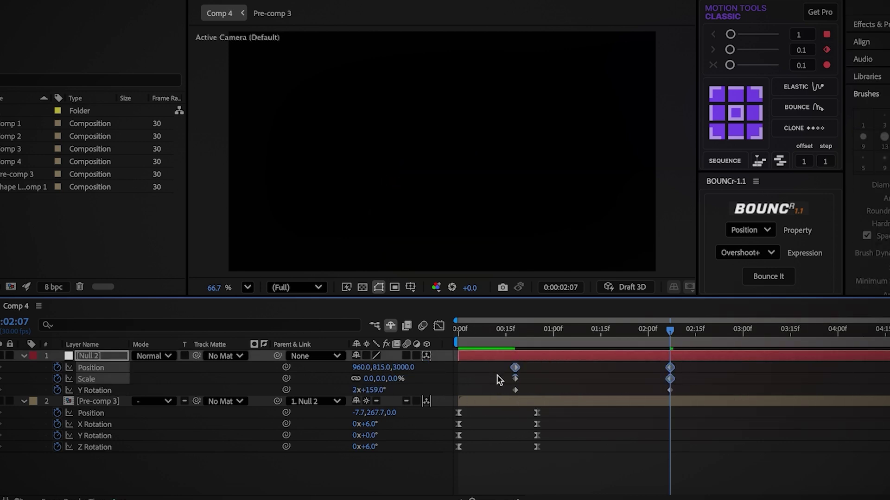
pyautogui.click(439, 326)
pyautogui.click(65, 389)
pyautogui.press('F9')
pyautogui.moveTo(607, 441); pyautogui.dragTo(563, 441)
pyautogui.moveTo(599, 443); pyautogui.dragTo(538, 442)
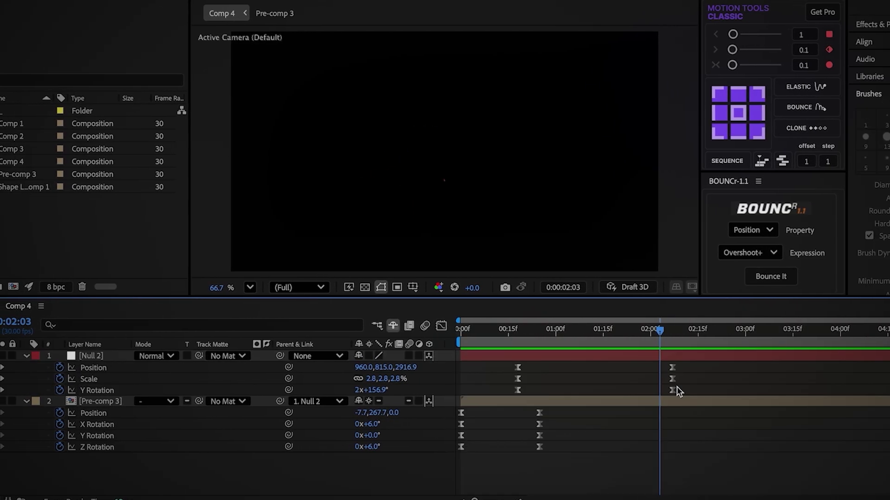
pyautogui.moveTo(674, 391); pyautogui.dragTo(732, 390)
pyautogui.press('space')
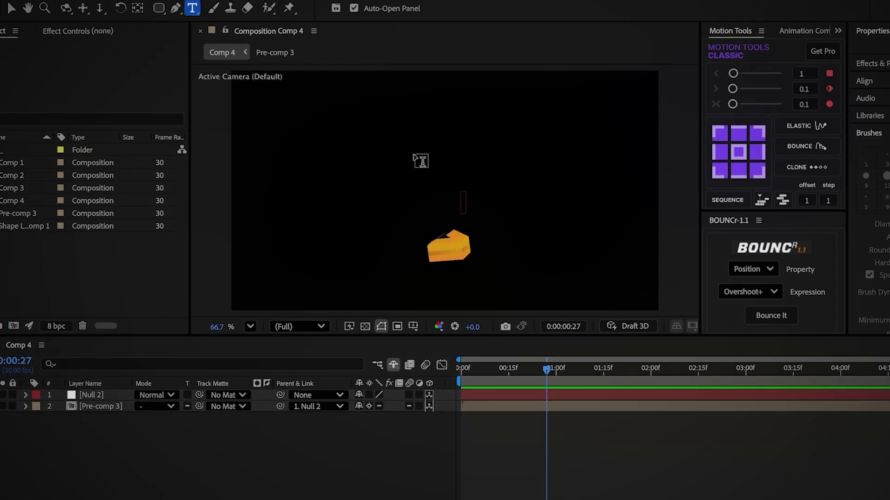
# Add a text layer reading "amazon" above the box at 0:00:00:27.
pyautogui.click(371, 149)
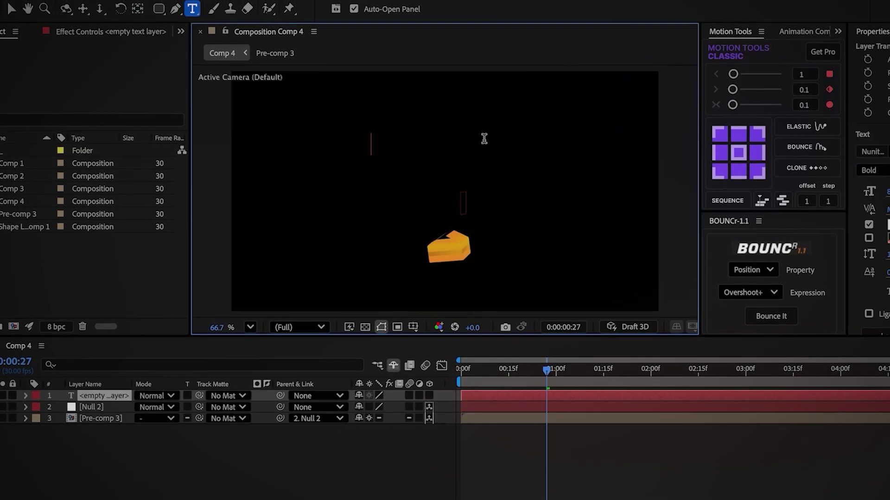
pyautogui.write('amaz')
pyautogui.write('on')
pyautogui.write('s')
# Scale the amazon text to 275% in width and 300% in height.
pyautogui.click(399, 407)
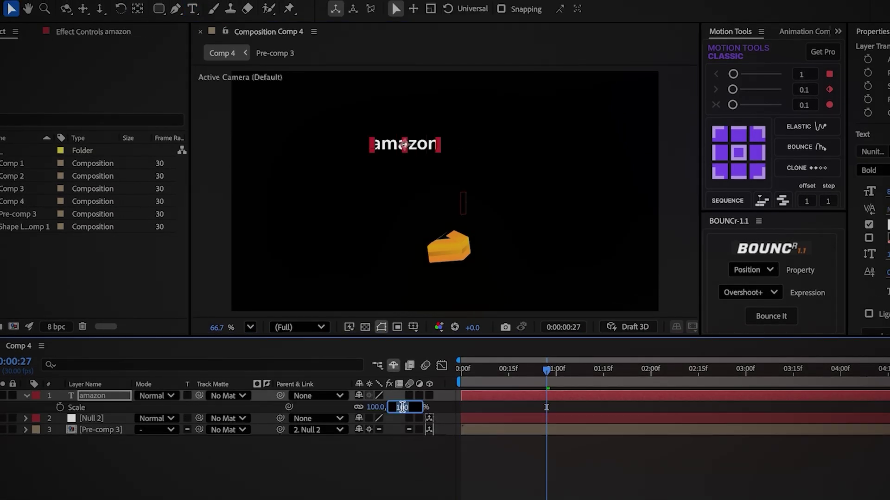
pyautogui.write('300')
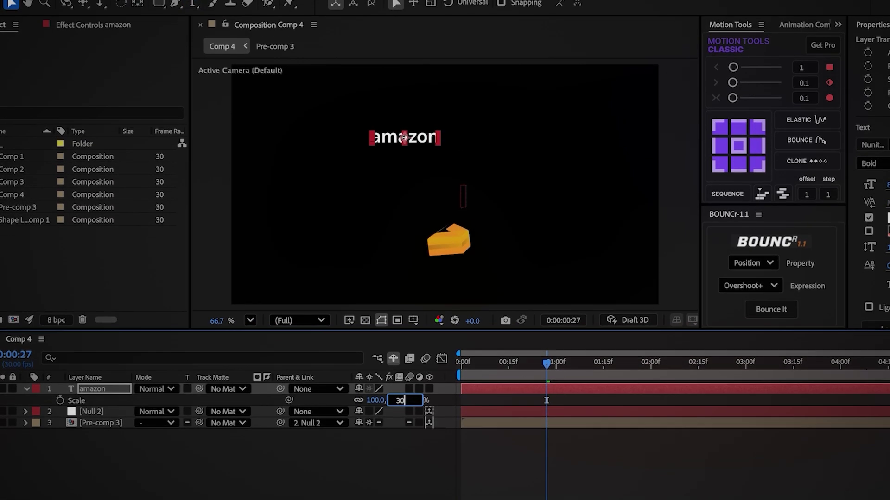
pyautogui.press('Return')
pyautogui.click(373, 370)
pyautogui.write('275')
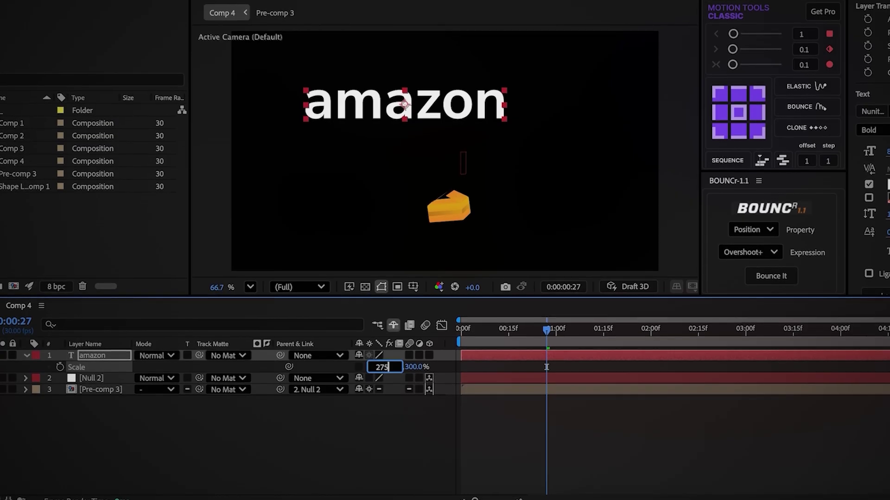
# Make the amazon text a 3D layer and move it down to sit centered above the box.
pyautogui.click(430, 356)
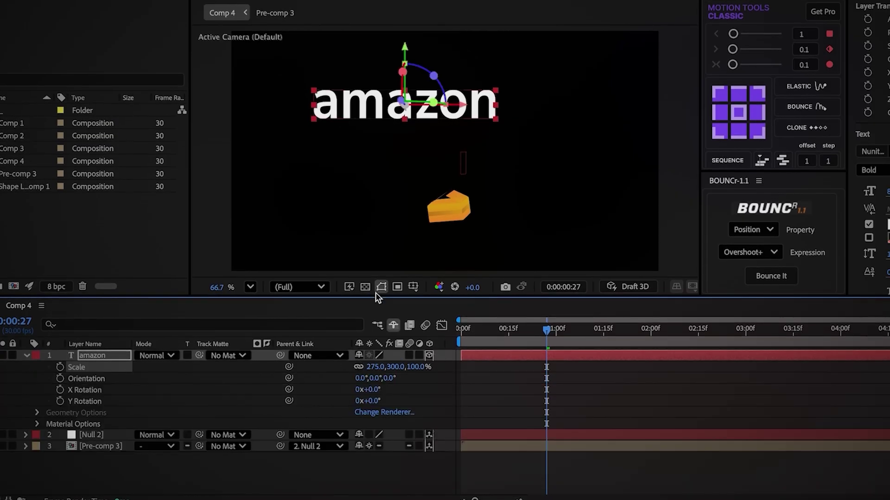
pyautogui.moveTo(371, 117); pyautogui.dragTo(399, 138)
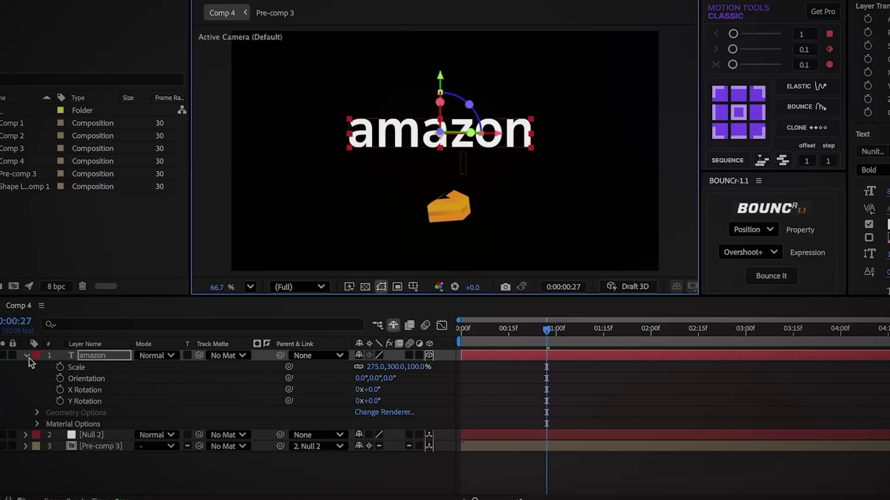
pyautogui.click(27, 355)
# Duplicate the amazon text into six single-letter layers, positioning each letter over its place in the original word.
pyautogui.press('/')
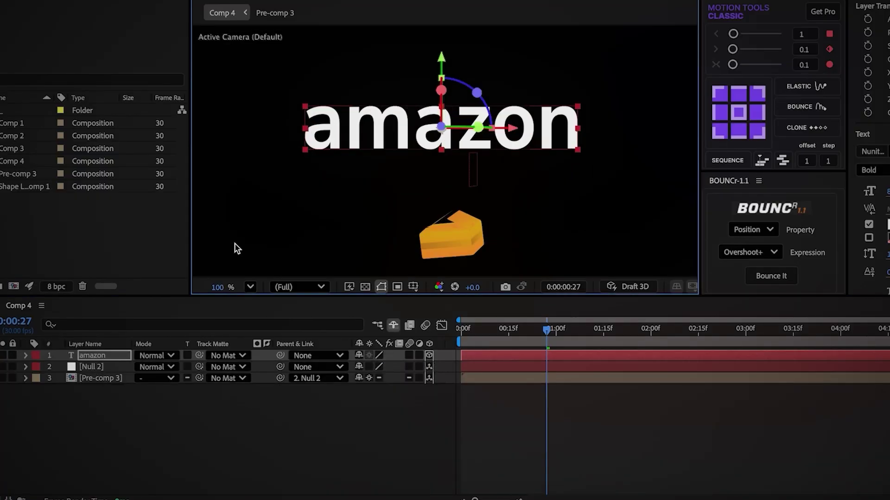
pyautogui.hotkey('ctrl', 'd')
pyautogui.moveTo(346, 128); pyautogui.dragTo(652, 223)
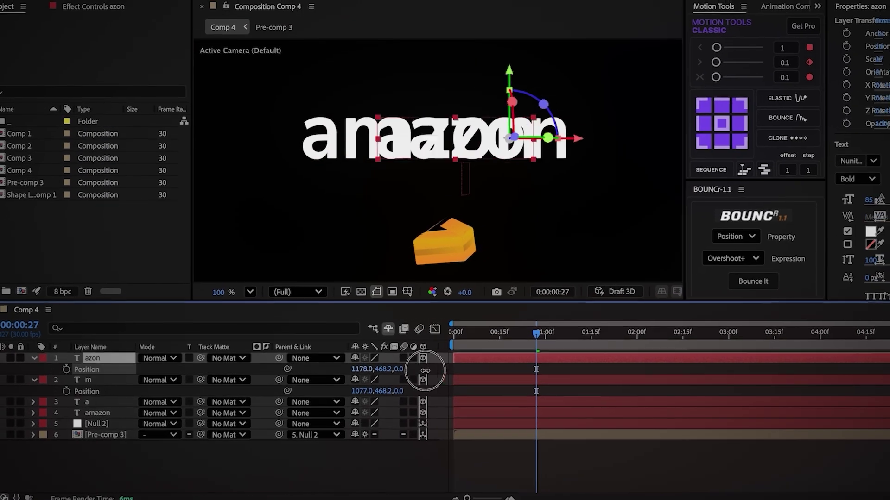
pyautogui.moveTo(441, 139); pyautogui.dragTo(611, 159)
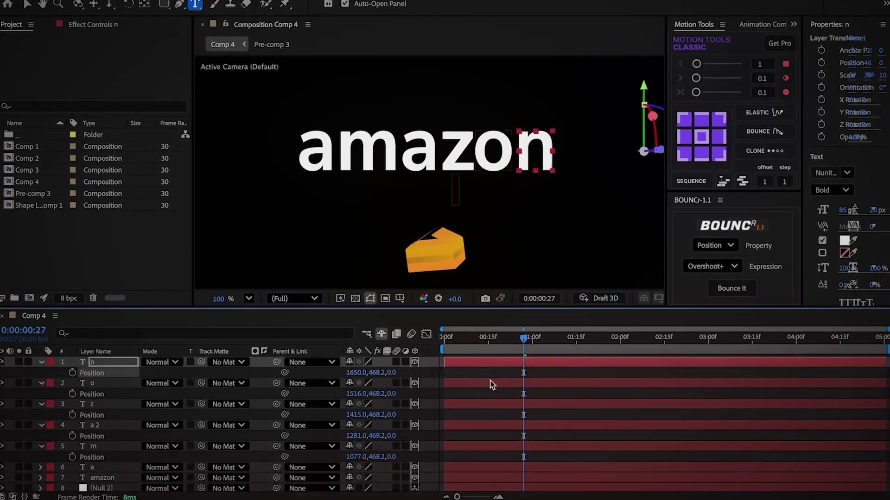
# Delete the original full-word amazon text layer.
pyautogui.click(79, 468)
pyautogui.click(104, 424)
pyautogui.press('Delete')
# Select all six letter layers and center each anchor point on its letter.
pyautogui.click(107, 415)
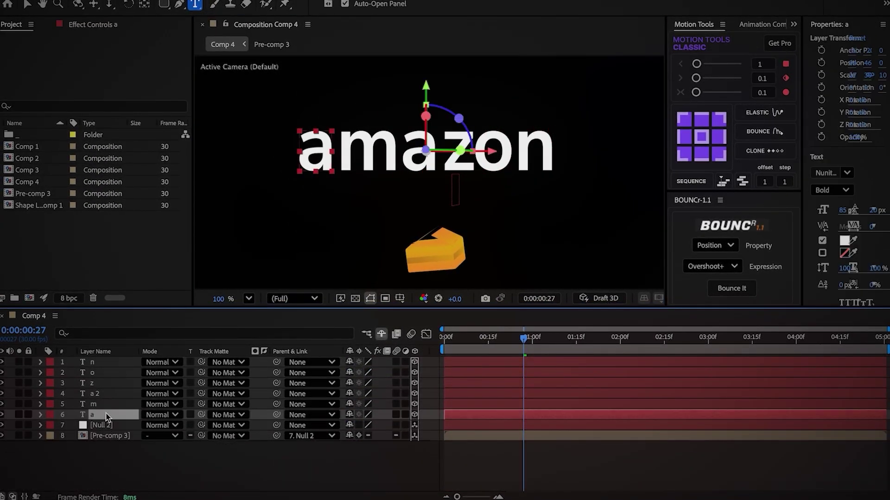
pyautogui.keyDown('shift'); pyautogui.click(111, 373); pyautogui.keyUp('shift')
pyautogui.keyDown('shift'); pyautogui.click(113, 364); pyautogui.keyUp('shift')
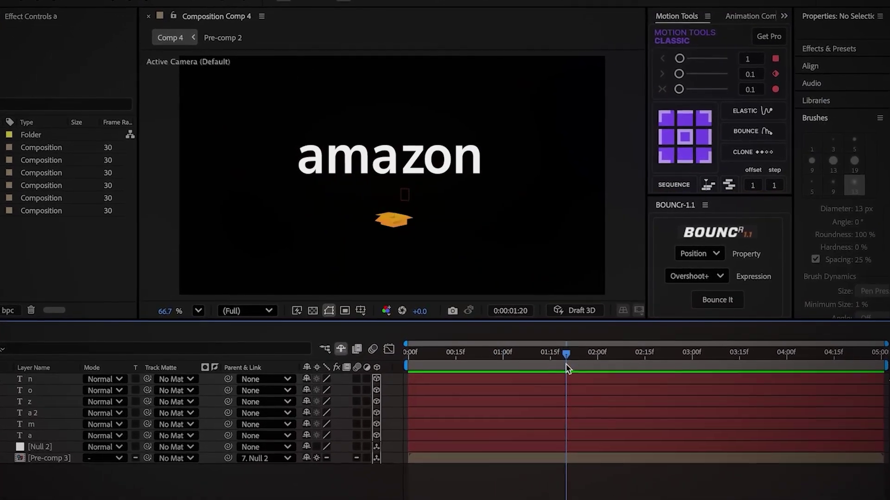
# At 0:00:01:20, keyframe the first letter a's position with separated dimensions, plus its scale and Z rotation.
pyautogui.click(11, 447)
pyautogui.press('p')
pyautogui.click(10, 447)
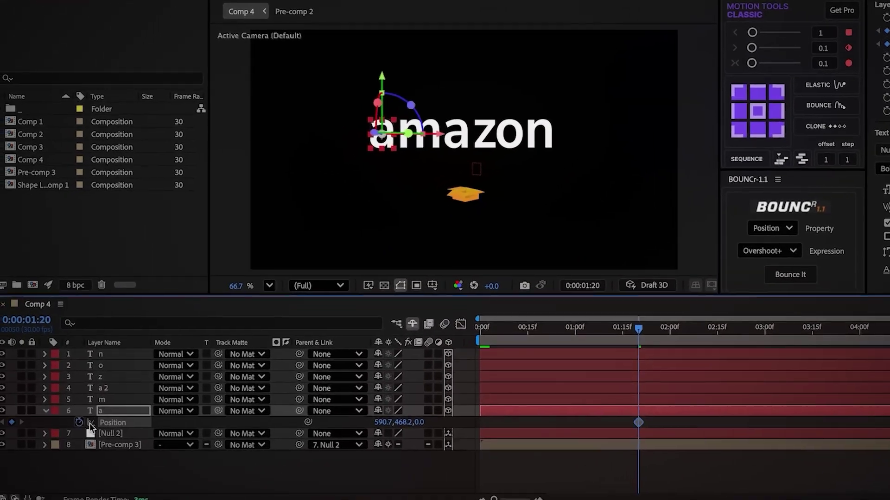
pyautogui.rightClick(36, 447)
pyautogui.click(146, 333)
pyautogui.press('r')
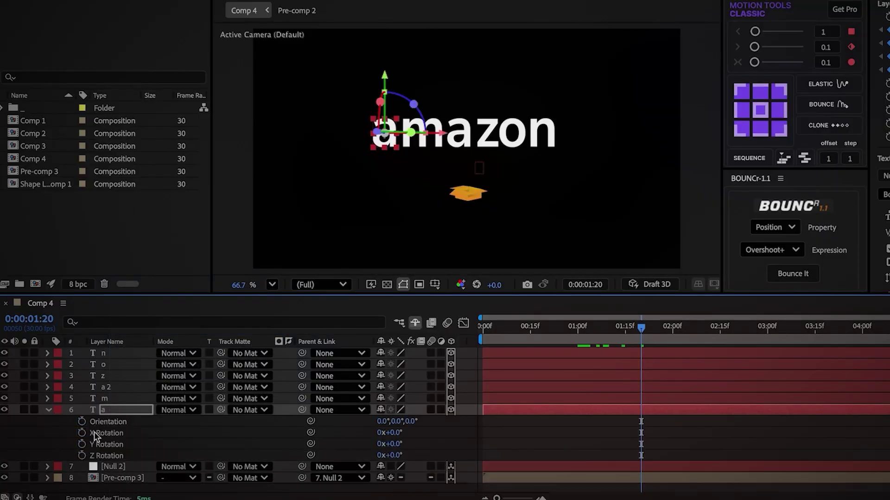
pyautogui.press('u')
# At 0:00:01:00, place the first letter a below the box at X 938.7, Y 1089.2 and Z 753.
pyautogui.moveTo(640, 328); pyautogui.dragTo(578, 336)
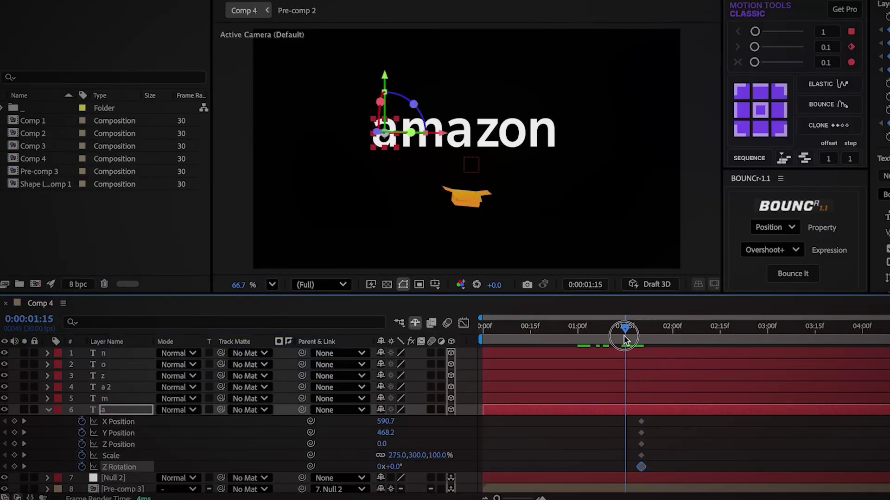
pyautogui.moveTo(380, 420); pyautogui.dragTo(561, 423)
pyautogui.moveTo(376, 444); pyautogui.dragTo(886, 412)
pyautogui.moveTo(380, 432); pyautogui.dragTo(624, 431)
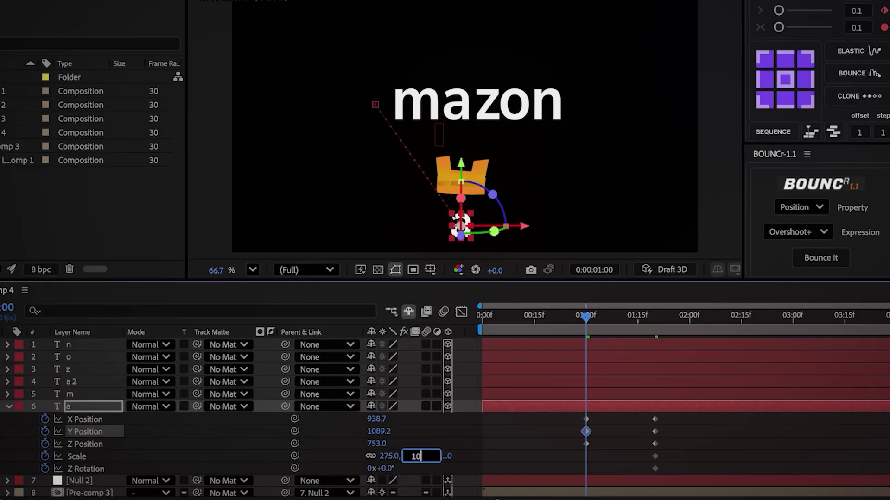
# Scale the first letter a proportionally to 100% in Y and set its Z rotation to 180° at 0:00:01:00.
pyautogui.press('Return')
pyautogui.scroll(-1, 404, 458)
pyautogui.click(388, 468)
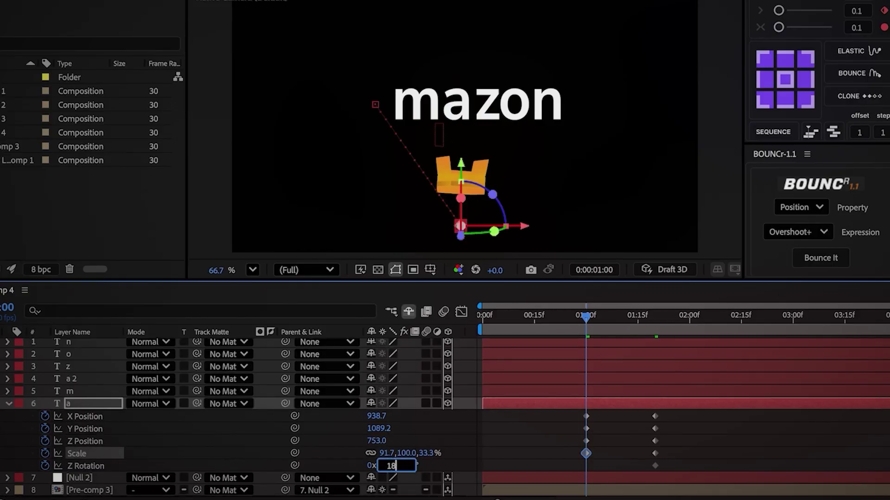
# Keyframe the first letter a's opacity from 0% at 0:00:01:00 to 100% at 0:00:01:04.
pyautogui.press('t')
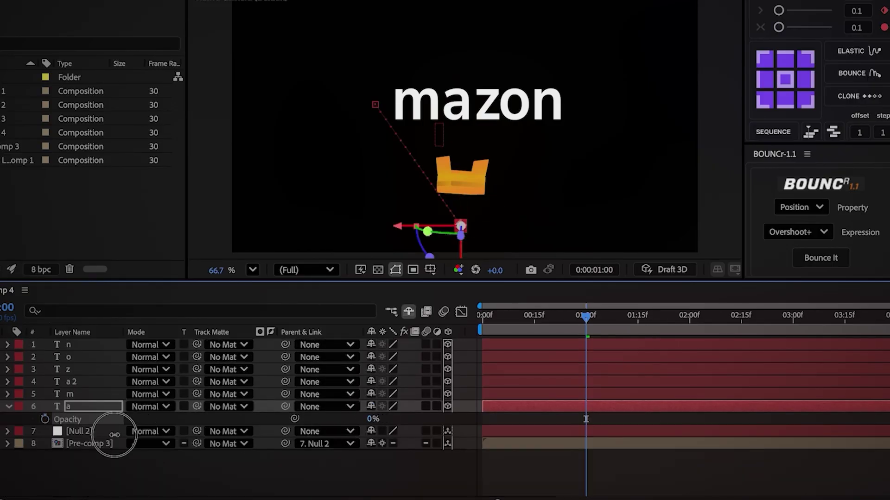
pyautogui.click(44, 420)
pyautogui.press('u')
pyautogui.click(594, 329)
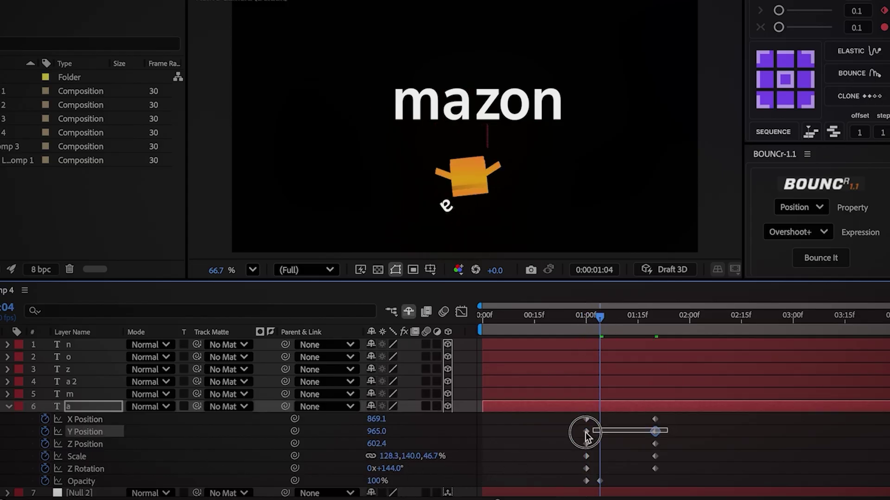
# Ease the first letter a's Y Position keyframes and reshape the value curve into a high arc above the word.
pyautogui.click(461, 313)
pyautogui.rightClick(679, 375)
pyautogui.click(697, 359)
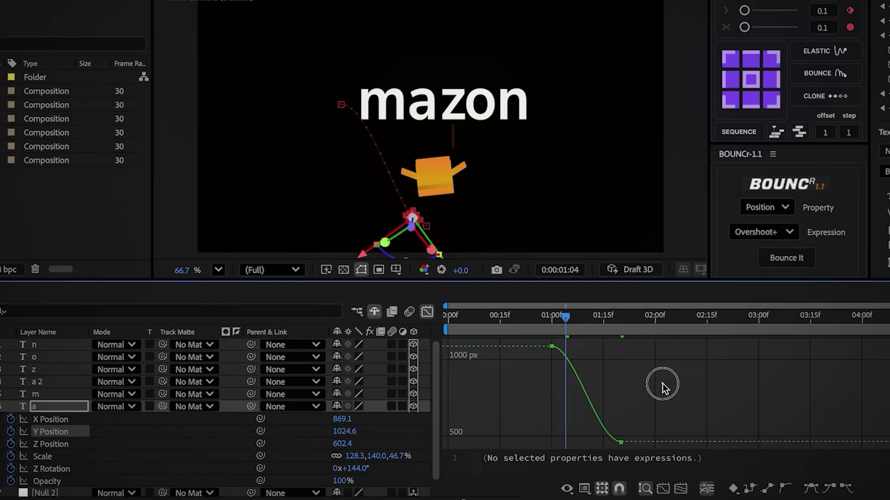
pyautogui.moveTo(573, 348); pyautogui.dragTo(527, 454)
pyautogui.moveTo(596, 433); pyautogui.dragTo(584, 462)
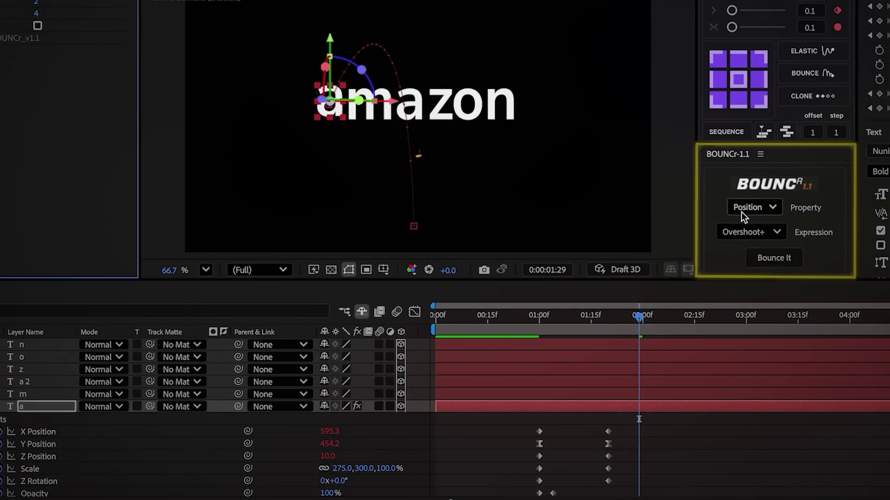
# Apply BOUNCr's Overshoot+ expression to the first letter a's scale and rotation.
pyautogui.click(760, 208)
pyautogui.click(751, 294)
pyautogui.click(780, 259)
pyautogui.click(689, 207)
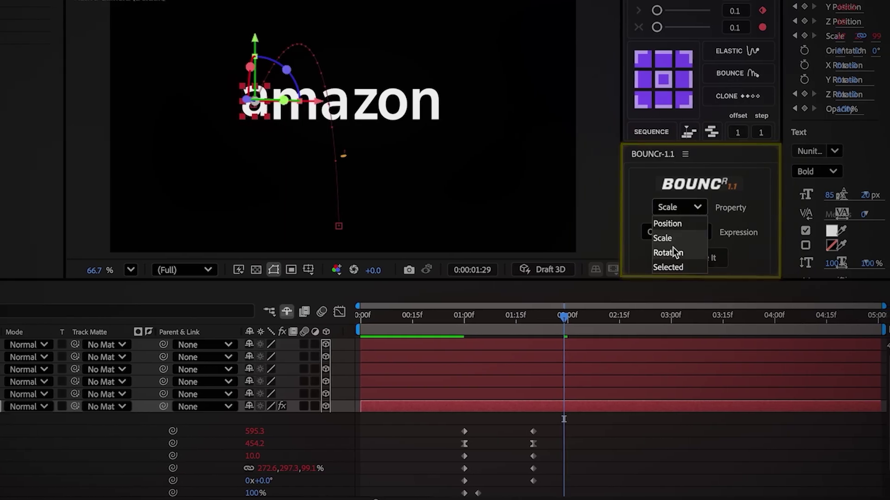
pyautogui.click(684, 251)
pyautogui.click(710, 257)
# At 0:00:01:24, keyframe separated position, scale and Z rotation on the m, a 2, z, o and n layers.
pyautogui.click(531, 380)
pyautogui.scroll(1, 537, 374)
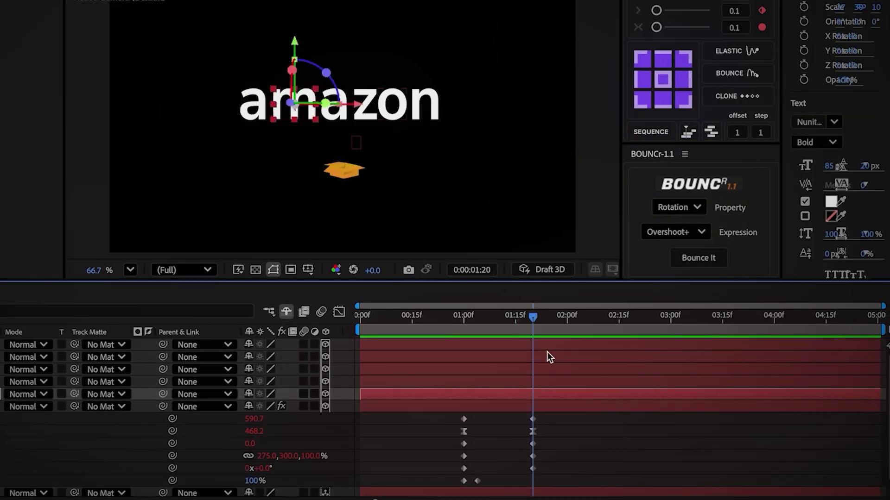
pyautogui.keyDown('shift'); pyautogui.click(546, 347); pyautogui.keyUp('shift')
pyautogui.click(536, 325)
pyautogui.moveTo(536, 328); pyautogui.dragTo(547, 326)
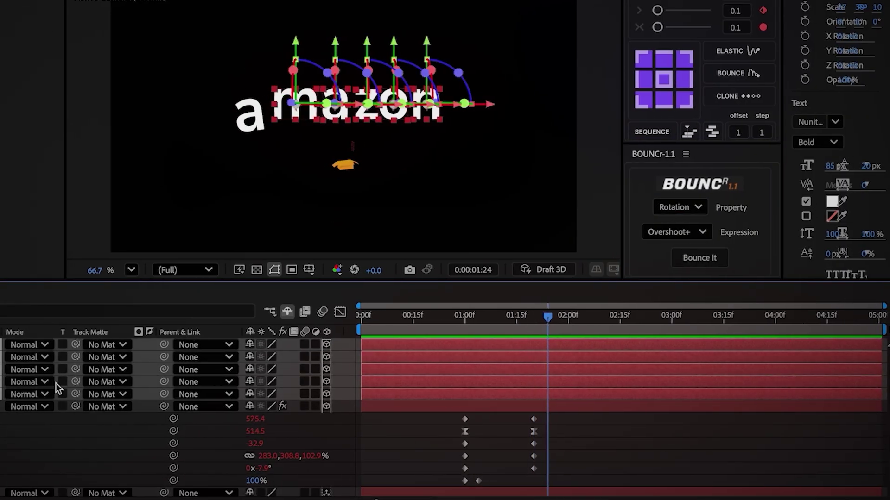
pyautogui.press('p')
pyautogui.click(23, 357)
pyautogui.rightClick(47, 358)
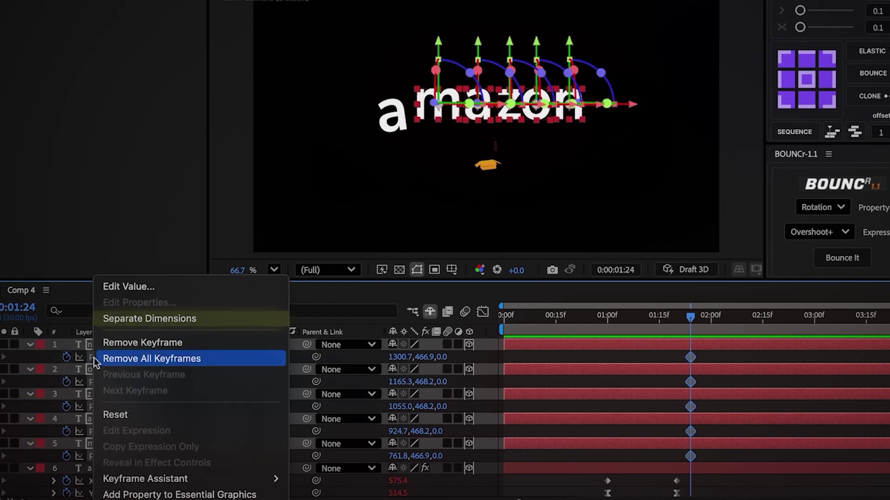
pyautogui.click(90, 320)
pyautogui.press('r')
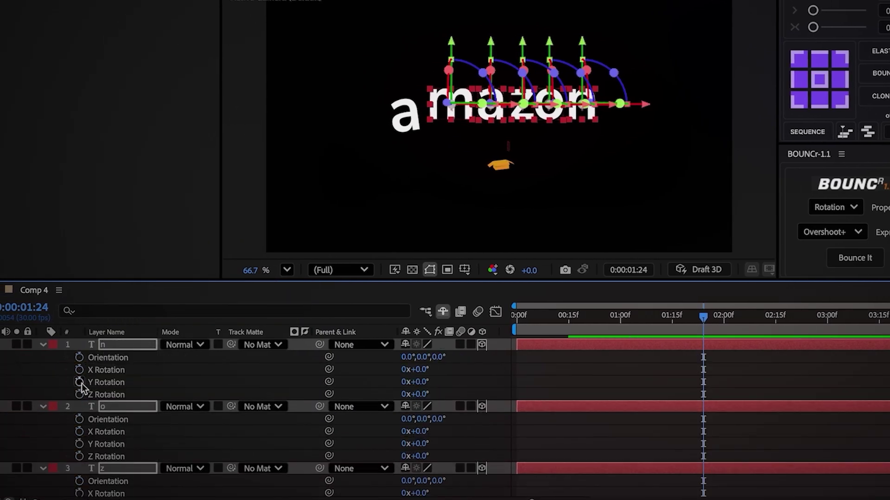
pyautogui.press('u')
# Copy the first letter a's starting transform and opacity keyframes onto the other five letter layers at 0:00:01:00.
pyautogui.scroll(-7, 635, 392)
pyautogui.click(656, 329)
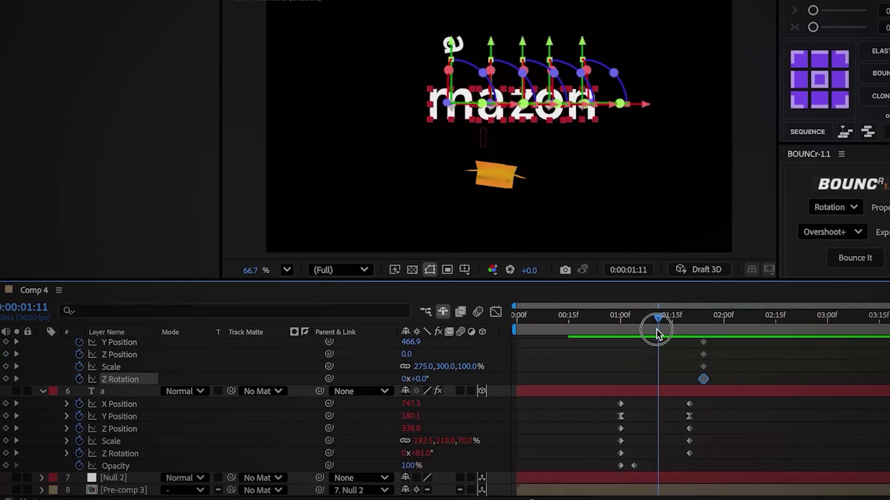
pyautogui.moveTo(605, 403); pyautogui.dragTo(645, 475)
pyautogui.scroll(2, 632, 376)
pyautogui.click(632, 375)
pyautogui.scroll(6, 635, 374)
pyautogui.keyDown('shift'); pyautogui.click(638, 345); pyautogui.keyUp('shift')
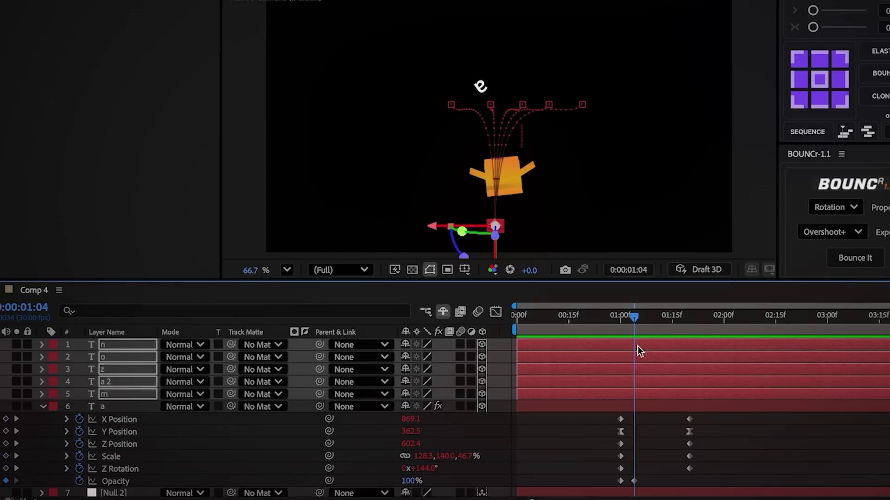
# Reshape the Y Position curves of the m, a 2, z, o and n layers so each letter follows a high arc.
pyautogui.scroll(-5, 637, 346)
pyautogui.moveTo(715, 379); pyautogui.dragTo(626, 388)
pyautogui.scroll(3, 709, 366)
pyautogui.moveTo(711, 363); pyautogui.dragTo(607, 368)
pyautogui.scroll(4, 695, 385)
pyautogui.moveTo(716, 388); pyautogui.dragTo(597, 395)
pyautogui.scroll(4, 695, 412)
pyautogui.moveTo(713, 417); pyautogui.dragTo(581, 421)
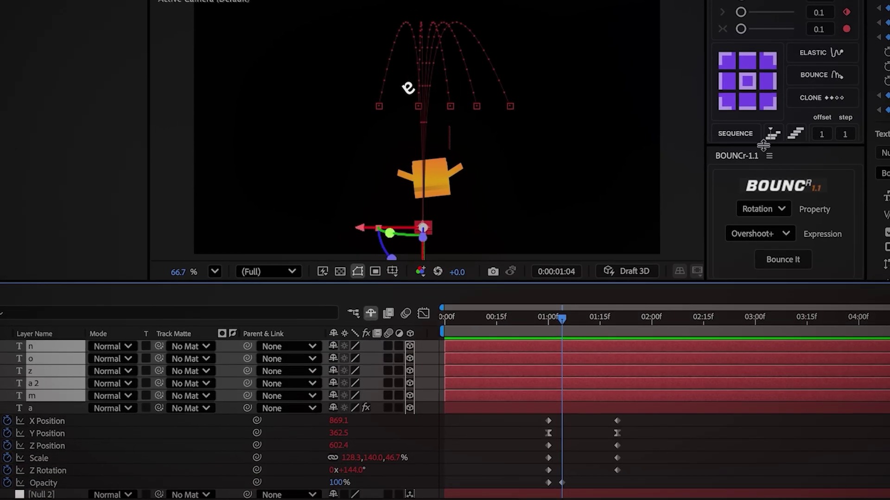
# Stagger the m, a 2, z, o and n layers with Motion Tools' Sequence and apply BOUNCr's Overshoot+ to their rotation, scale and position.
pyautogui.click(751, 135)
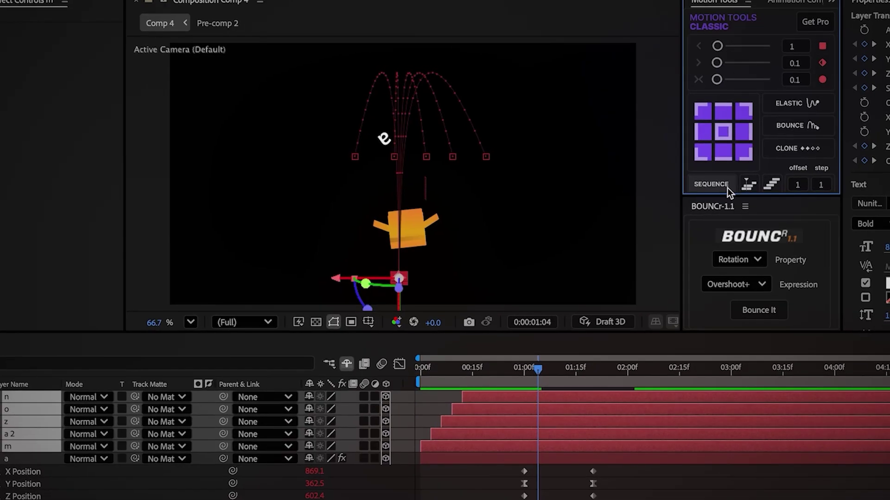
pyautogui.click(726, 188)
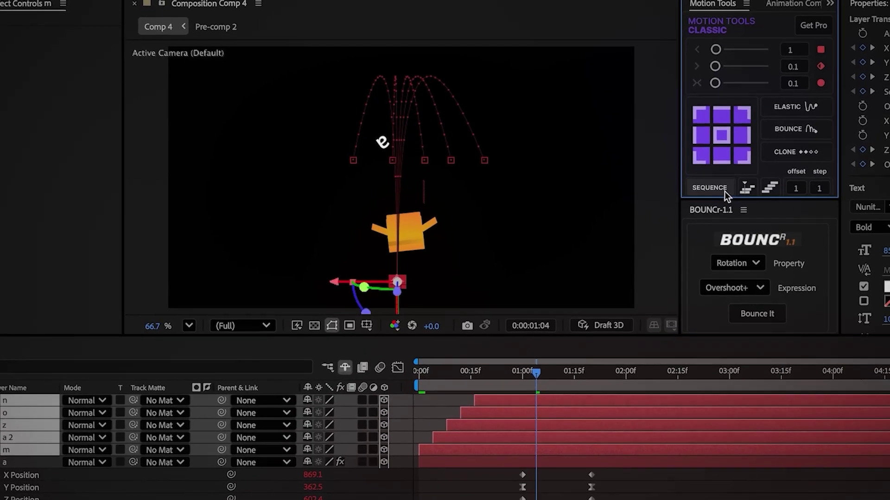
pyautogui.click(711, 369)
pyautogui.click(749, 307)
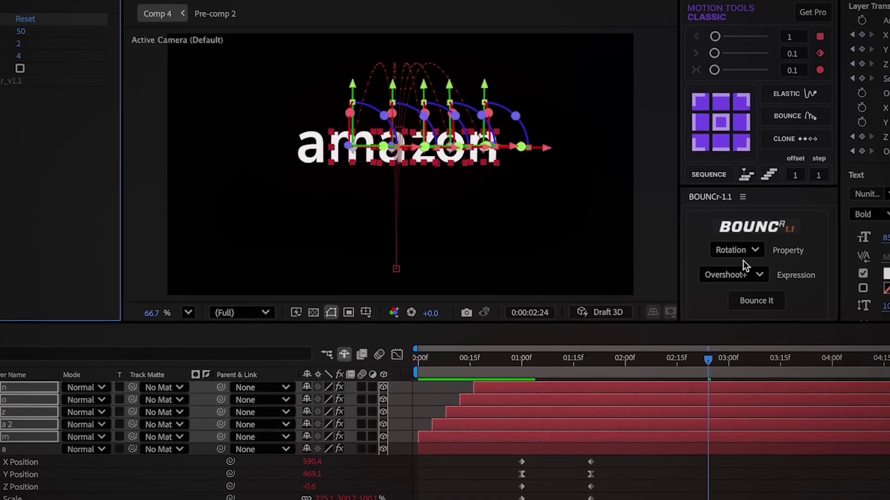
pyautogui.click(740, 264)
pyautogui.click(732, 295)
pyautogui.click(747, 313)
pyautogui.click(732, 265)
pyautogui.click(726, 260)
pyautogui.click(753, 296)
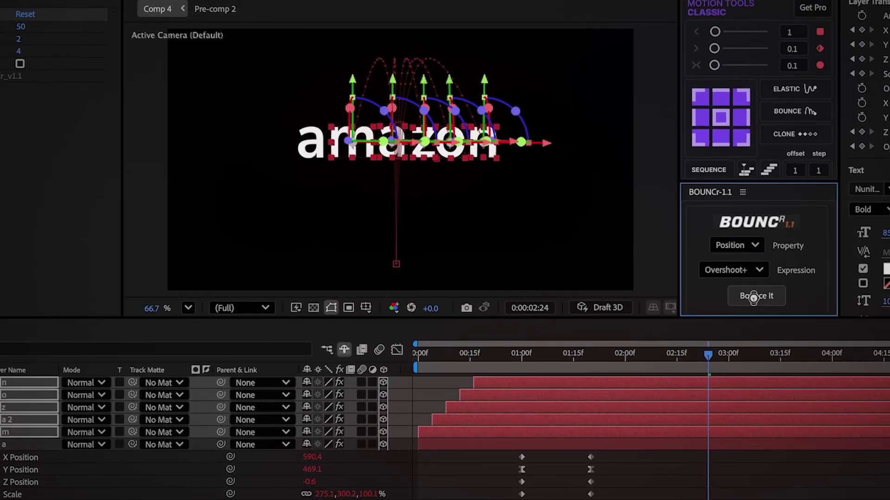
# Preview the letters' burst and bounce animation from just before 0:00:01:00.
pyautogui.moveTo(708, 355); pyautogui.dragTo(508, 377)
pyautogui.press('space')
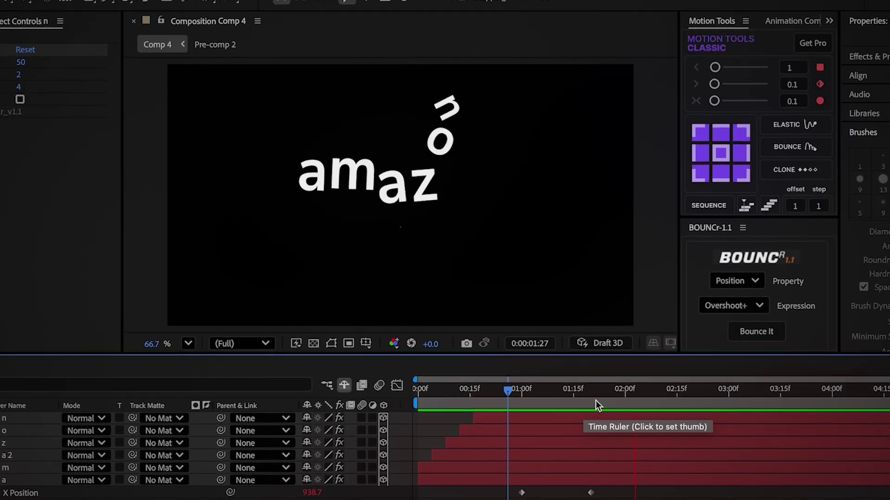
pyautogui.click(524, 405)
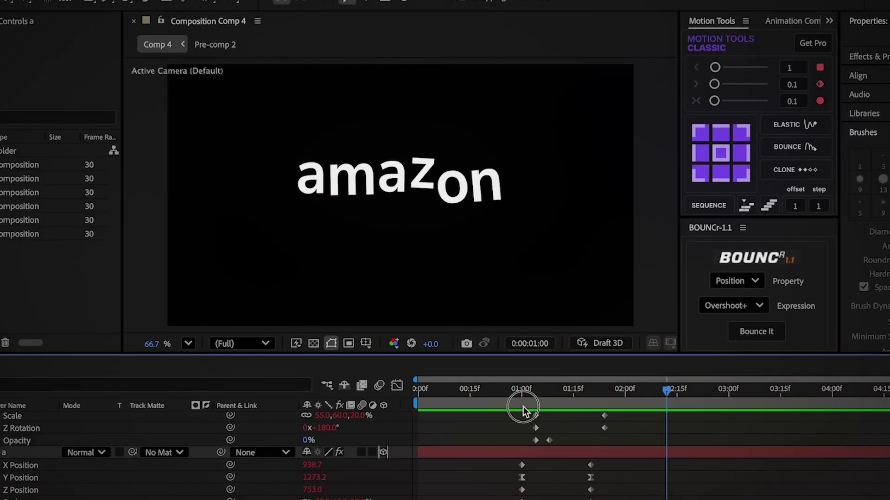
# Split the first letter a at 0:00:01:09 and enable the text stroke on its earlier part.
pyautogui.moveTo(524, 407); pyautogui.dragTo(553, 408)
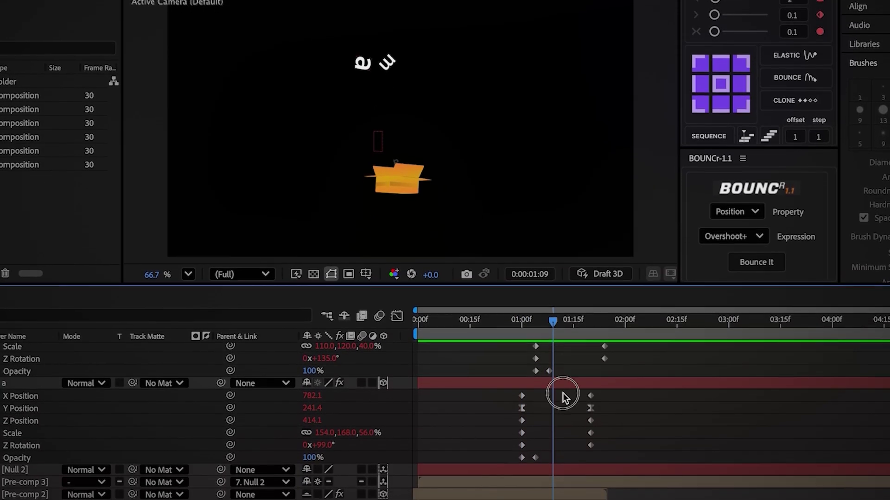
pyautogui.click(562, 389)
pyautogui.hotkey('ctrl', 'shift', 'd')
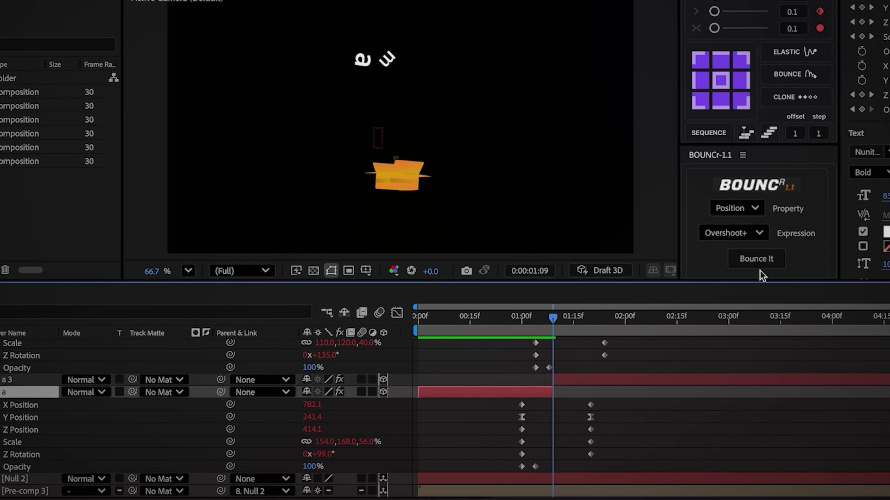
pyautogui.click(863, 247)
# Split the m layer at 0:00:01:13 and enable the text stroke on its earlier part.
pyautogui.scroll(3, 533, 385)
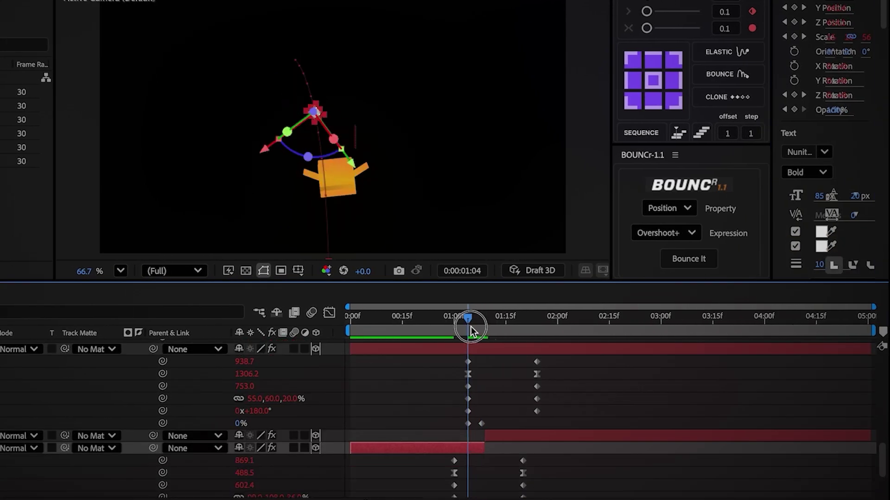
pyautogui.scroll(1, 491, 364)
pyautogui.click(481, 368)
pyautogui.hotkey('ctrl', 'shift', 'd')
pyautogui.click(796, 247)
# Split the a 2 layer where the letter turns to face the front and enable the stroke on its earlier part.
pyautogui.scroll(1, 533, 380)
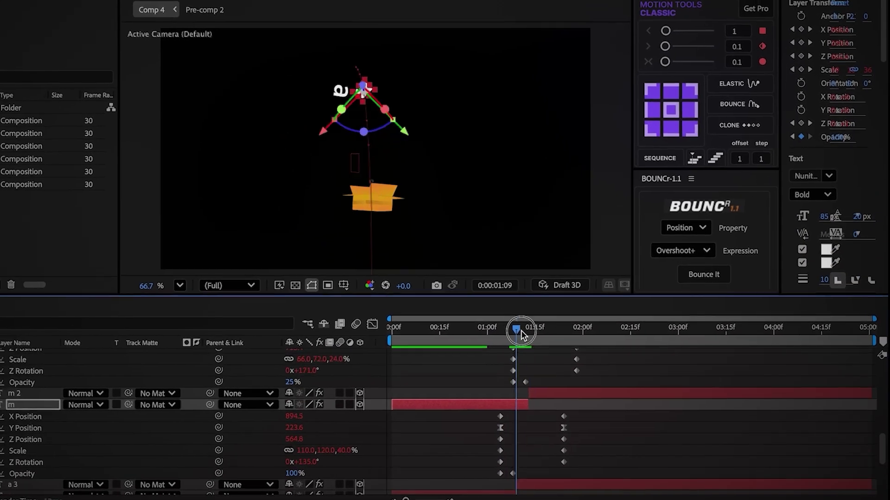
pyautogui.scroll(3, 539, 371)
pyautogui.click(541, 375)
pyautogui.hotkey('ctrl', 'shift', 'd')
pyautogui.click(808, 276)
# Split the z layer at 0:00:01:20 and enable the text stroke on its earlier part.
pyautogui.scroll(2, 560, 370)
pyautogui.click(577, 366)
pyautogui.hotkey('ctrl', 'shift', 'd')
pyautogui.click(569, 376)
pyautogui.click(808, 277)
pyautogui.scroll(3, 590, 394)
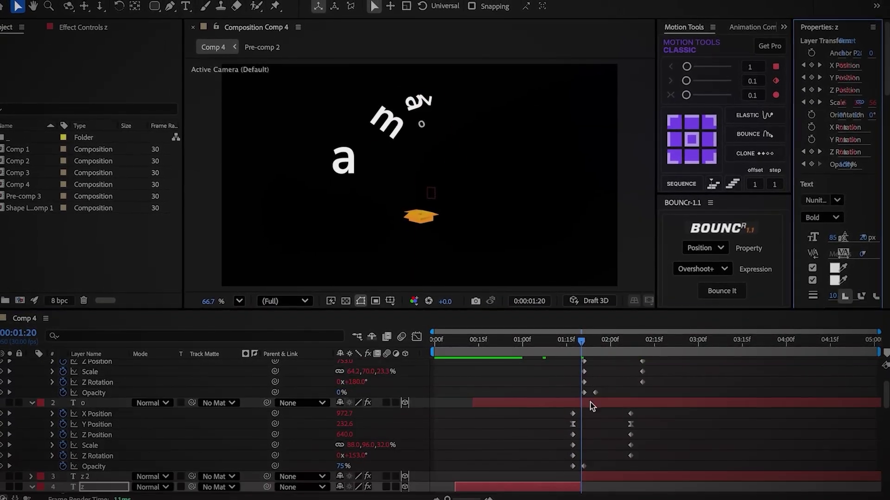
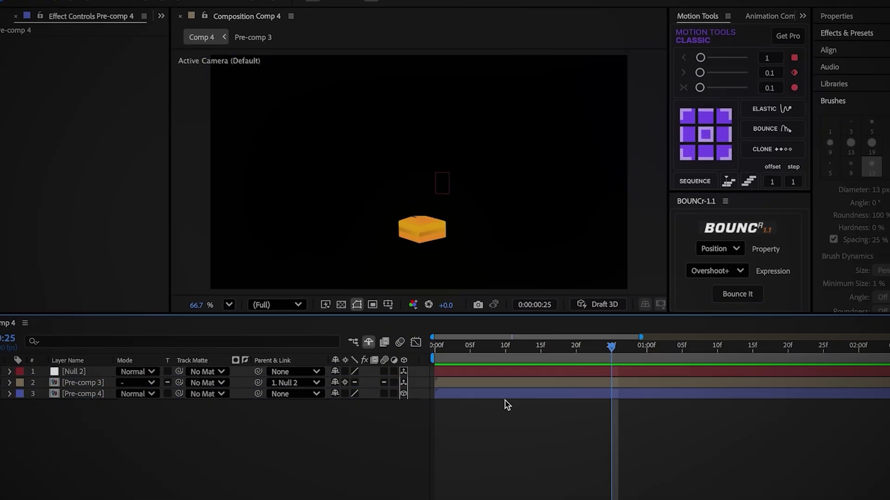
# Apply the Tint effect to Pre-comp 4 and keyframe Map White To as orange at 0:00:01:02.
pyautogui.click(506, 394)
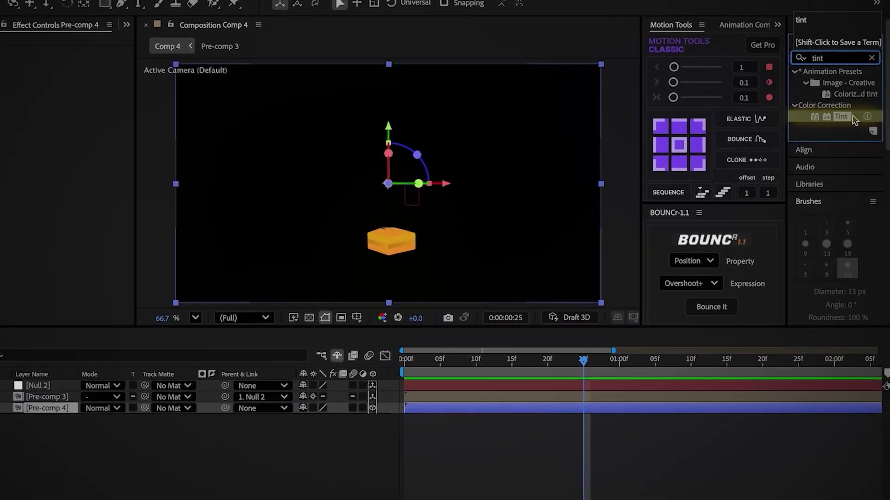
pyautogui.doubleClick(852, 115)
pyautogui.moveTo(611, 347); pyautogui.dragTo(625, 348)
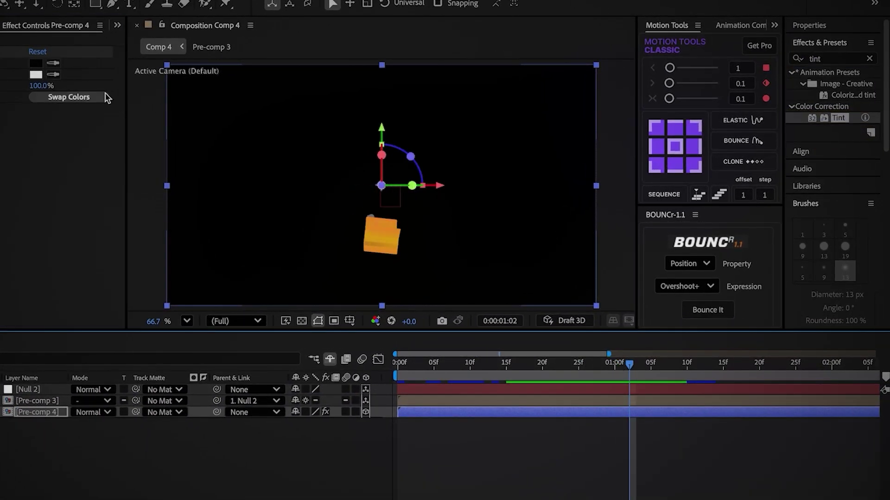
pyautogui.click(36, 74)
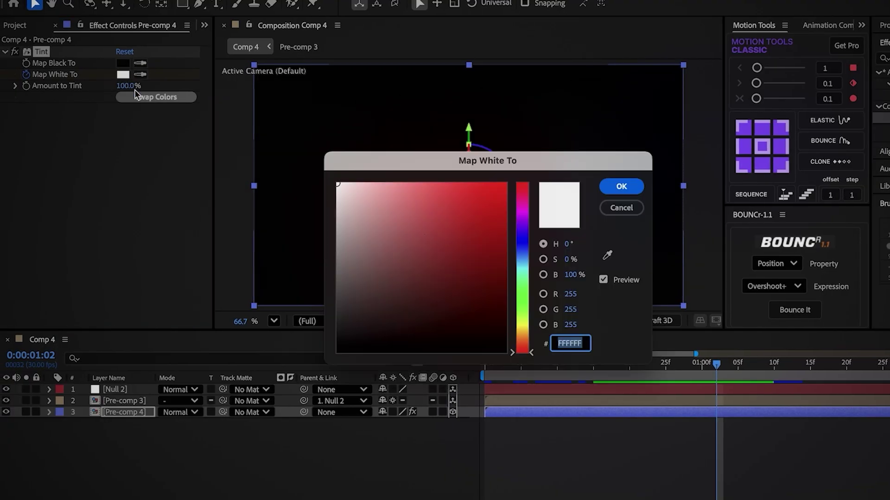
pyautogui.click(522, 334)
pyautogui.click(506, 183)
pyautogui.click(604, 189)
# Keyframe Map White To as green 42FF00 at 0:00:01:04 and cyan 00FFF5 at 0:00:01:06.
pyautogui.click(714, 367)
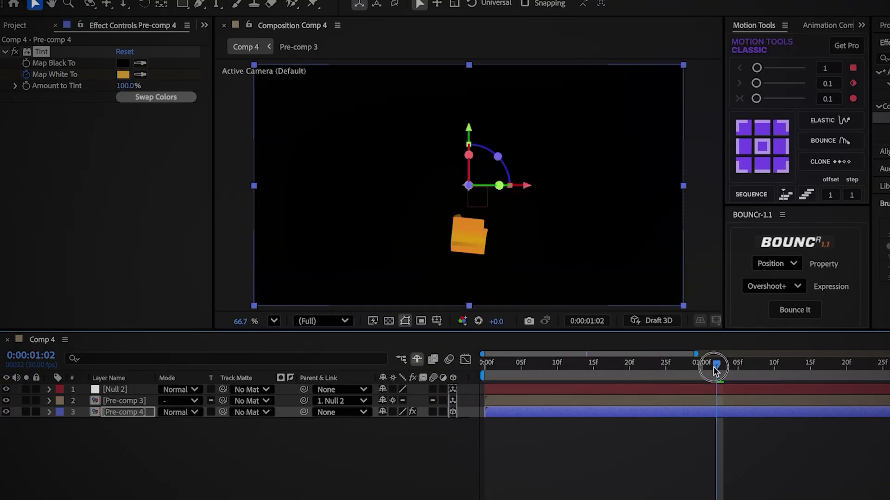
pyautogui.click(123, 75)
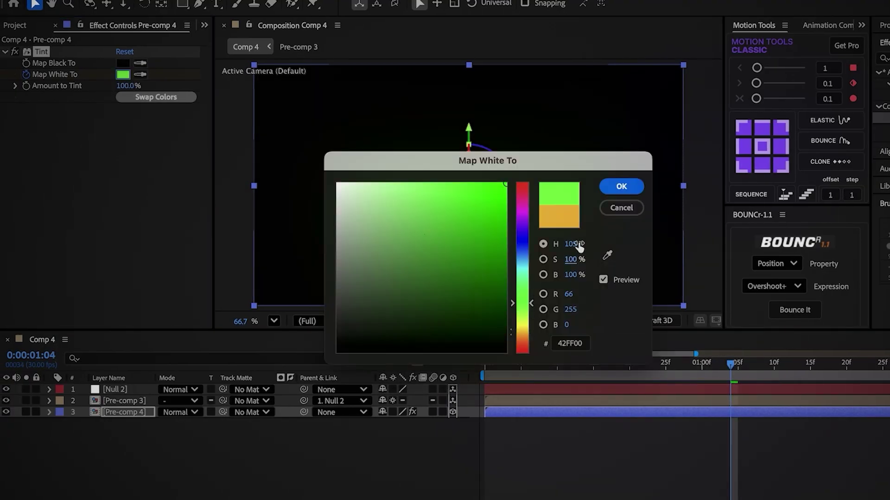
pyautogui.click(619, 187)
pyautogui.press('u')
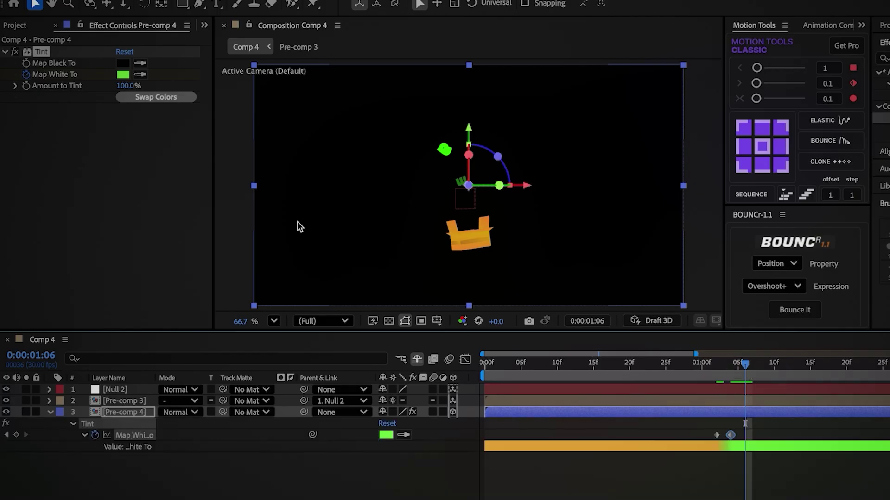
pyautogui.click(123, 75)
pyautogui.press('Return')
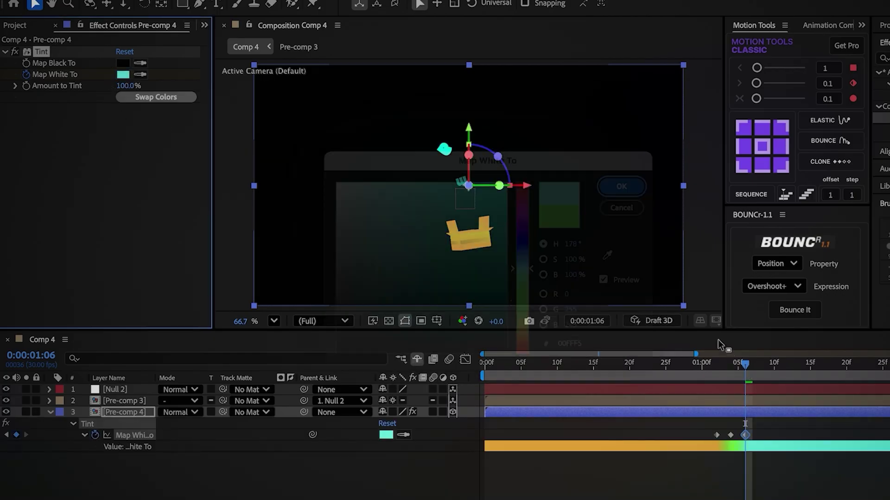
# Keyframe Map White To as deep blue at 0:00:01:07.
pyautogui.click(750, 364)
pyautogui.click(122, 75)
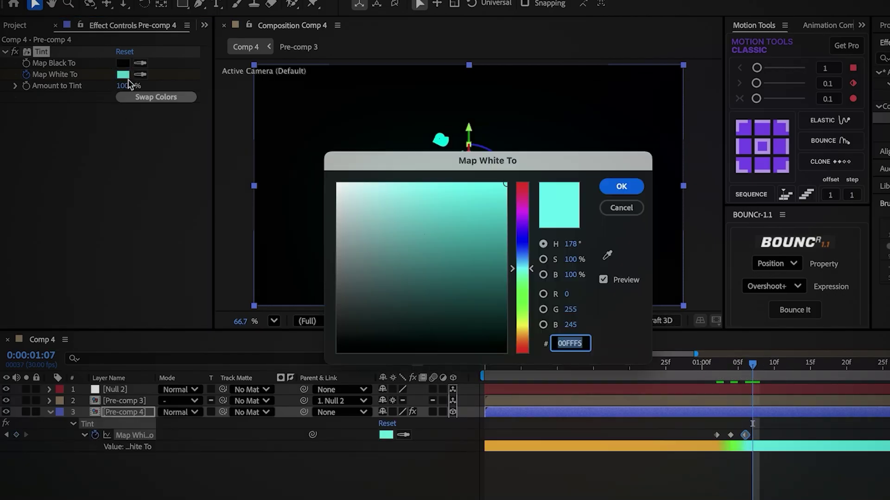
pyautogui.click(527, 236)
pyautogui.click(605, 186)
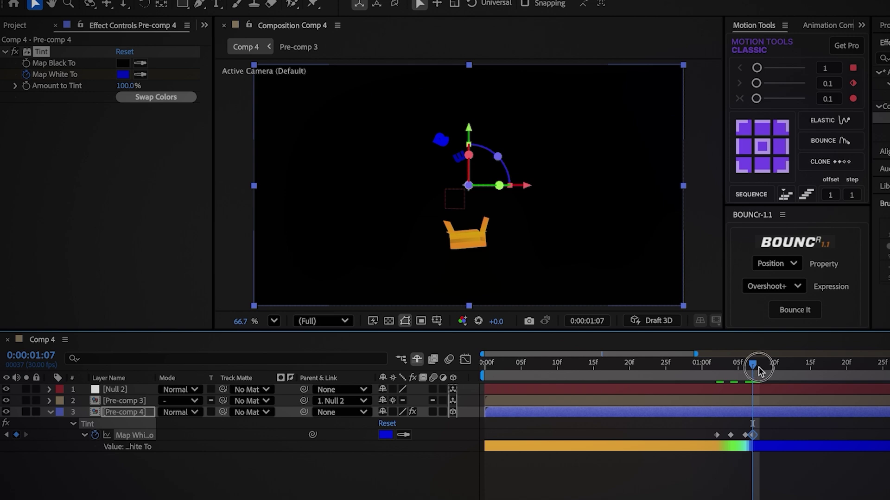
# Keyframe Map White To frame by frame from purple to red between 0:00:01:08 and 0:00:01:10.
pyautogui.click(758, 366)
pyautogui.click(123, 74)
pyautogui.moveTo(523, 241); pyautogui.dragTo(522, 182)
pyautogui.click(602, 187)
pyautogui.click(764, 367)
pyautogui.click(123, 75)
pyautogui.press('Return')
pyautogui.click(773, 366)
pyautogui.click(123, 74)
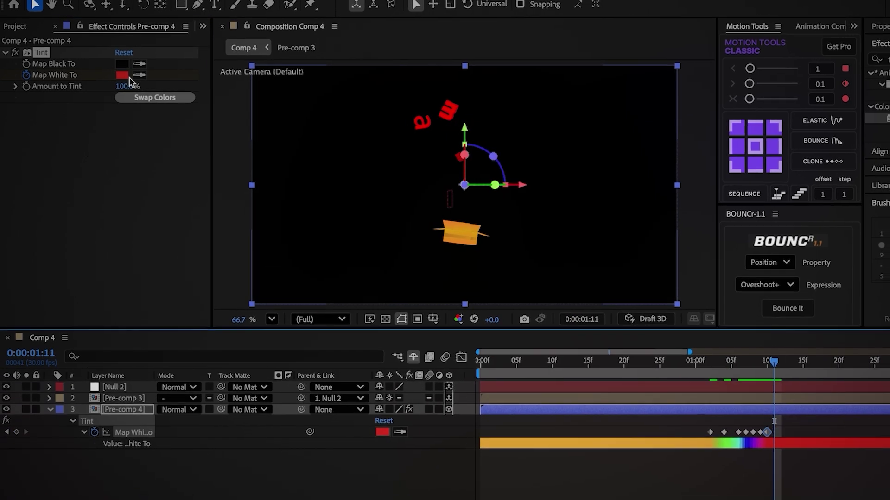
# Keyframe Map White To frame by frame from orange to green between 0:00:01:11 and 0:00:01:13.
pyautogui.click(123, 75)
pyautogui.click(518, 339)
pyautogui.click(606, 188)
pyautogui.click(781, 365)
pyautogui.click(123, 75)
pyautogui.moveTo(517, 339); pyautogui.dragTo(517, 325)
pyautogui.click(607, 189)
pyautogui.click(788, 365)
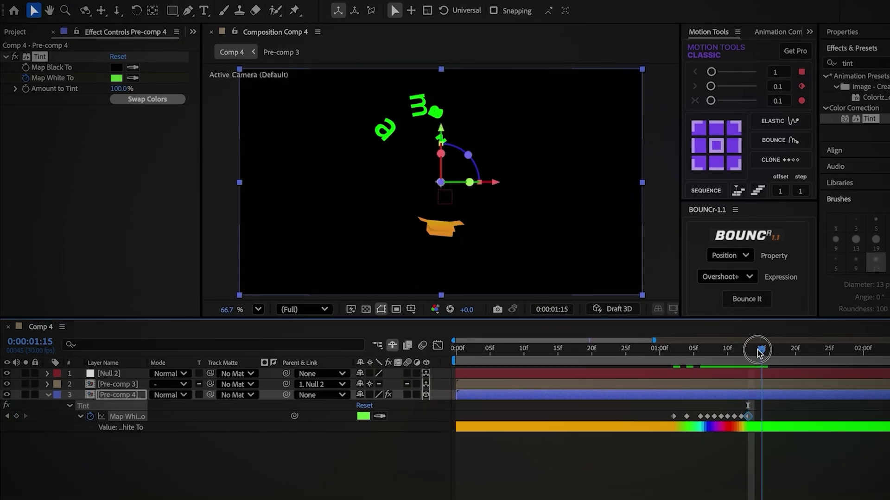
# Keyframe Map White To from cyan through blue to purple between 0:00:01:15 and 0:00:01:18.
pyautogui.click(116, 78)
pyautogui.click(581, 184)
pyautogui.moveTo(490, 285); pyautogui.dragTo(490, 233)
pyautogui.click(774, 354)
pyautogui.click(117, 78)
pyautogui.click(580, 183)
# Keyframe Map White To from red towards yellow at 0:00:01:20 and 0:00:01:21.
pyautogui.click(782, 354)
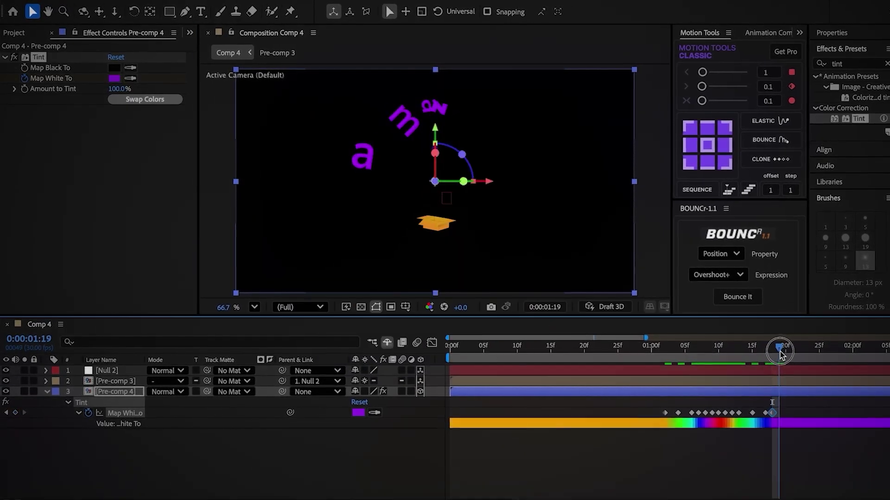
pyautogui.click(114, 78)
pyautogui.click(484, 334)
pyautogui.click(576, 182)
pyautogui.moveTo(780, 352); pyautogui.dragTo(851, 347)
pyautogui.click(792, 354)
pyautogui.click(114, 79)
pyautogui.click(484, 316)
pyautogui.click(576, 182)
# Continue the Map White To color cycle through cyan, blue and purple to red between 0:00:01:25 and 0:00:02:00.
pyautogui.click(114, 78)
pyautogui.click(484, 260)
pyautogui.click(576, 181)
pyautogui.click(116, 79)
pyautogui.click(484, 233)
pyautogui.click(576, 182)
pyautogui.click(575, 182)
pyautogui.click(113, 78)
pyautogui.click(575, 182)
# Keyframe Map White To as yellow at 0:00:02:02 and green 00FF20 at 0:00:02:04.
pyautogui.moveTo(670, 347); pyautogui.dragTo(683, 347)
pyautogui.click(114, 78)
pyautogui.click(486, 311)
pyautogui.click(575, 182)
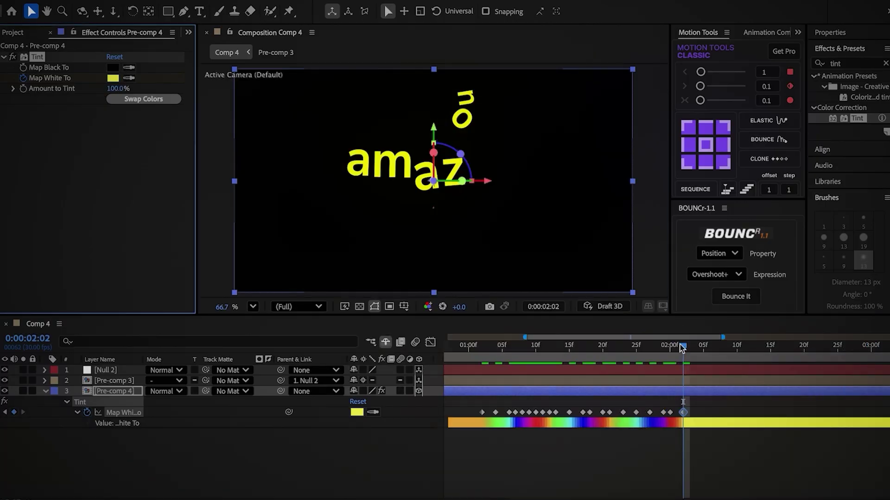
pyautogui.click(114, 77)
pyautogui.click(490, 280)
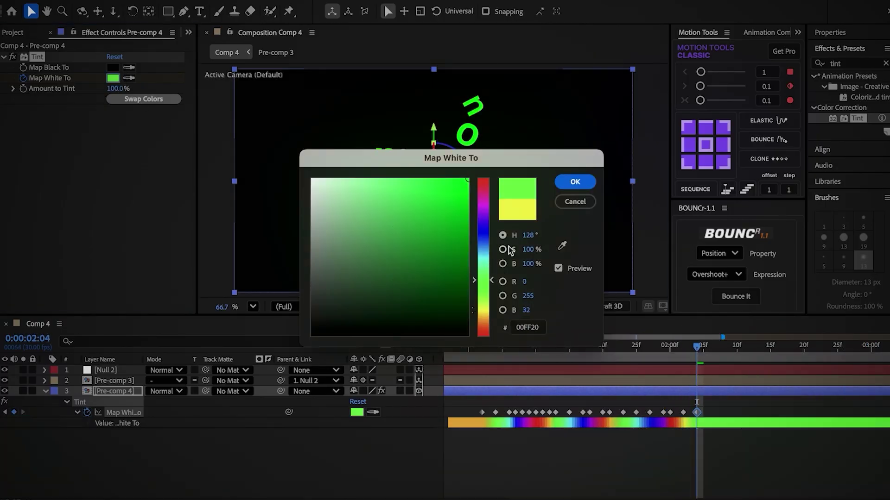
pyautogui.click(567, 187)
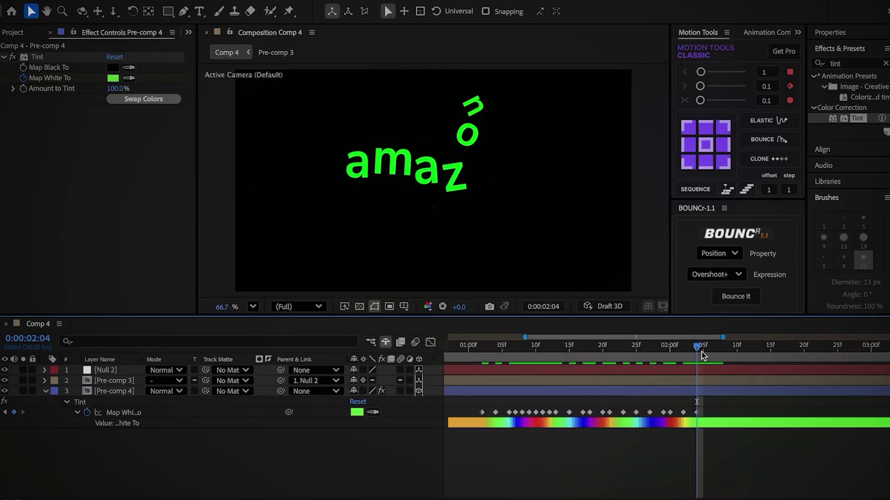
# Keyframe Pre-comp 4's opacity to fade from 100% at 0:00:02:02 to 0% at 0:00:02:06.
pyautogui.click(708, 391)
pyautogui.press('t')
pyautogui.click(76, 401)
pyautogui.moveTo(355, 401); pyautogui.dragTo(252, 407)
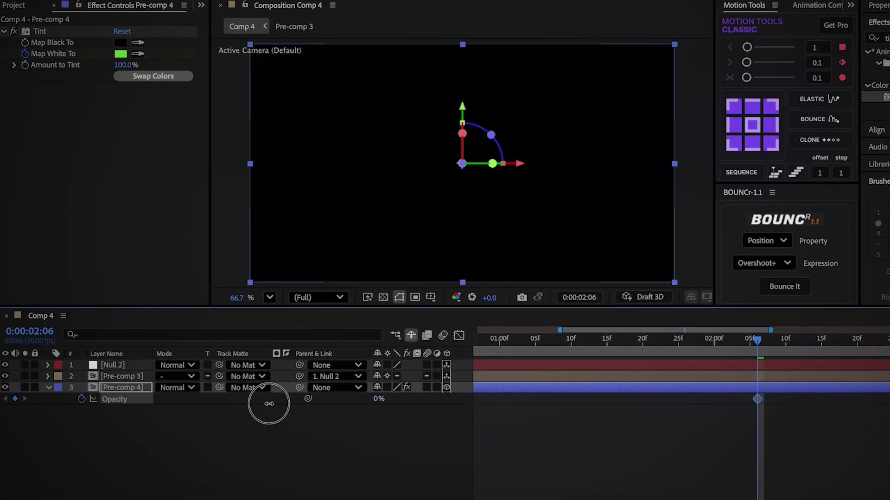
pyautogui.press('u')
pyautogui.moveTo(759, 348); pyautogui.dragTo(730, 350)
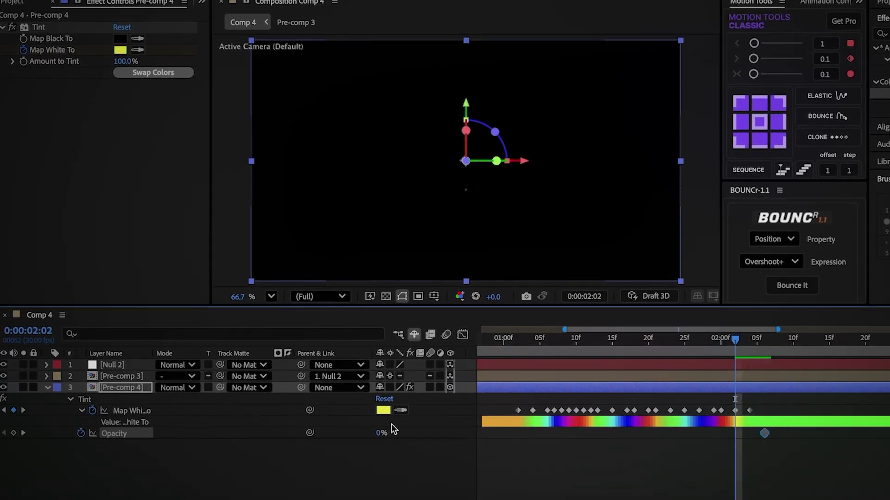
pyautogui.click(531, 439)
# Duplicate Pre-comp 4 and remove the copy's opacity keyframes and its Tint effect.
pyautogui.click(518, 351)
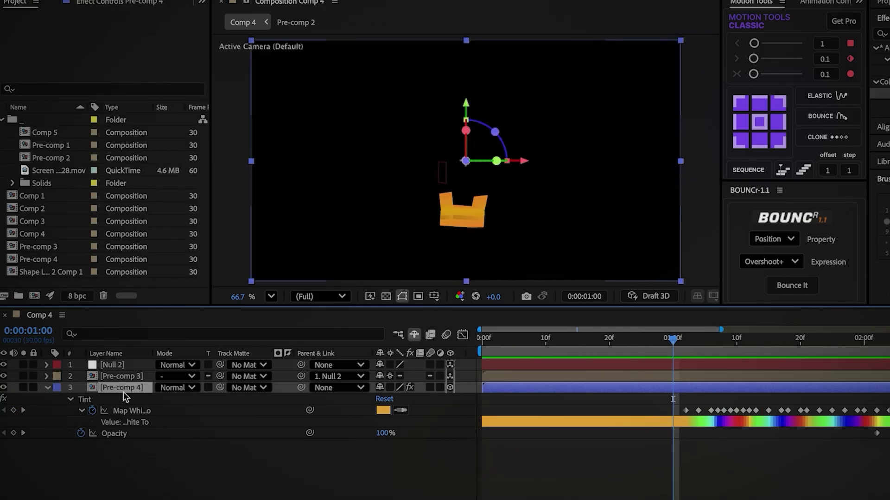
pyautogui.press('super+d')
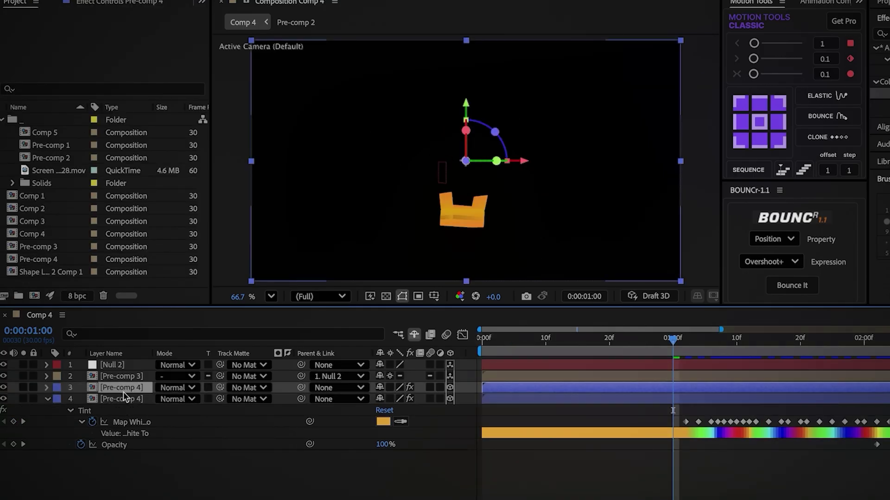
pyautogui.press('u')
pyautogui.moveTo(642, 402); pyautogui.dragTo(883, 427)
pyautogui.press('Delete')
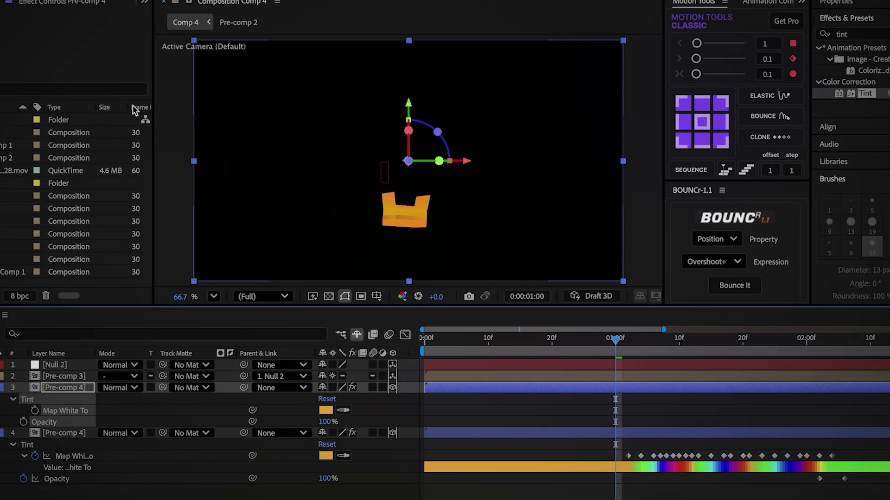
pyautogui.click(67, 3)
pyautogui.click(6, 31)
pyautogui.press('Delete')
# Duplicate the untinted Pre-comp 4 and move one untinted copy to the bottom of the layer stack.
pyautogui.click(630, 342)
pyautogui.hotkey('ctrl', 'd')
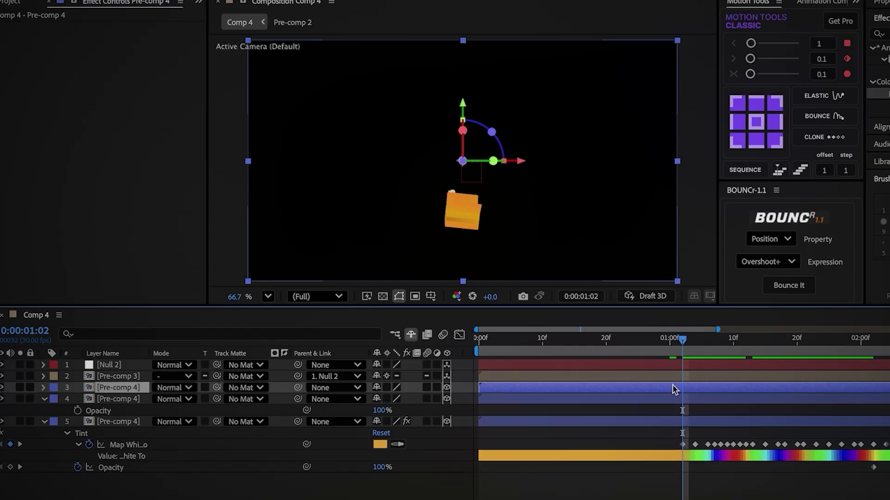
pyautogui.press('Home')
pyautogui.moveTo(98, 460); pyautogui.dragTo(98, 461)
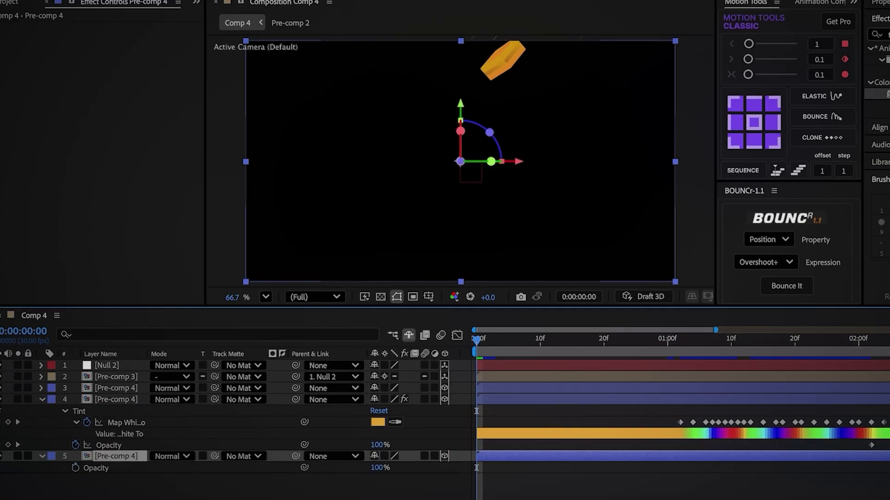
# Find the Find Edges effect and apply it to the bottommost Pre-comp 4 layer.
pyautogui.click(884, 34)
pyautogui.write('edges')
pyautogui.click(850, 157)
pyautogui.doubleClick(850, 158)
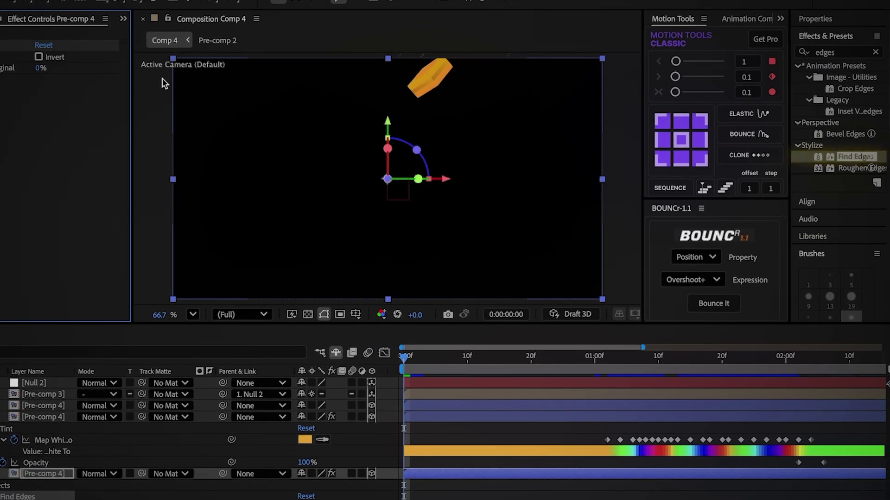
# Invert the Find Edges effect on the bottommost Pre-comp 4 layer and set that layer's blending mode to Screen.
pyautogui.click(40, 57)
pyautogui.click(685, 356)
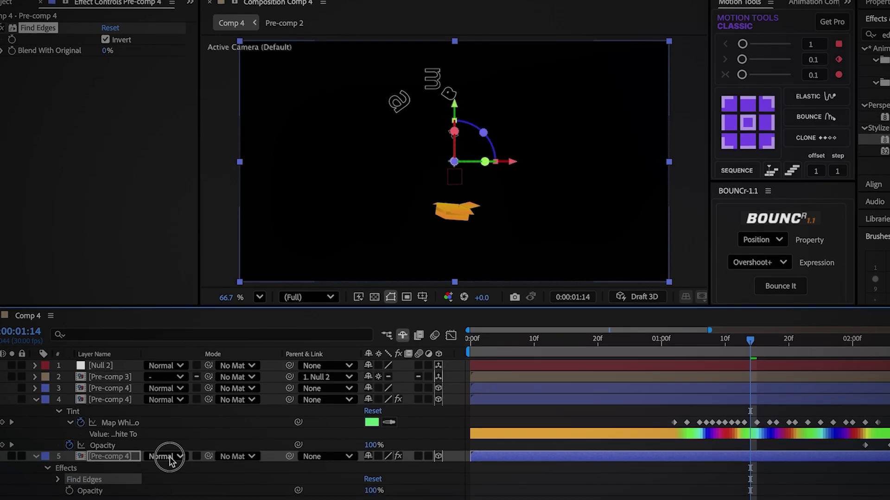
pyautogui.click(166, 473)
pyautogui.click(188, 153)
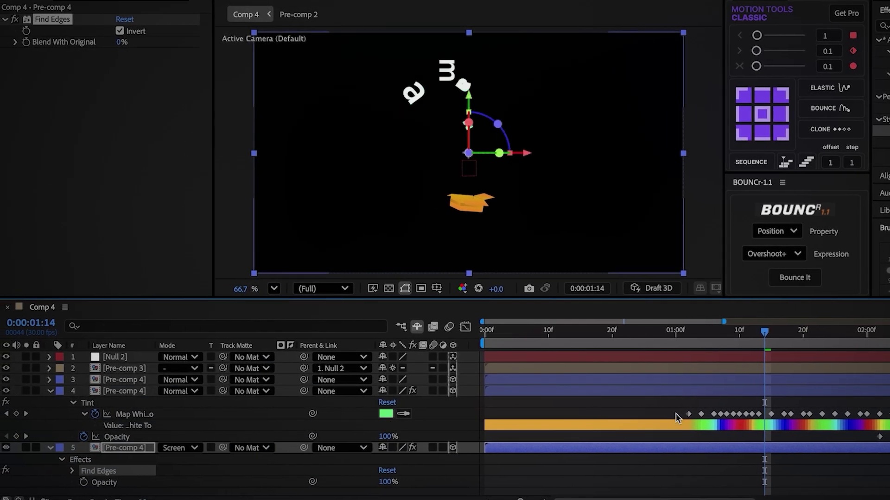
# Set the bottommost Pre-comp 4 layer's opacity to 20%.
pyautogui.click(501, 379)
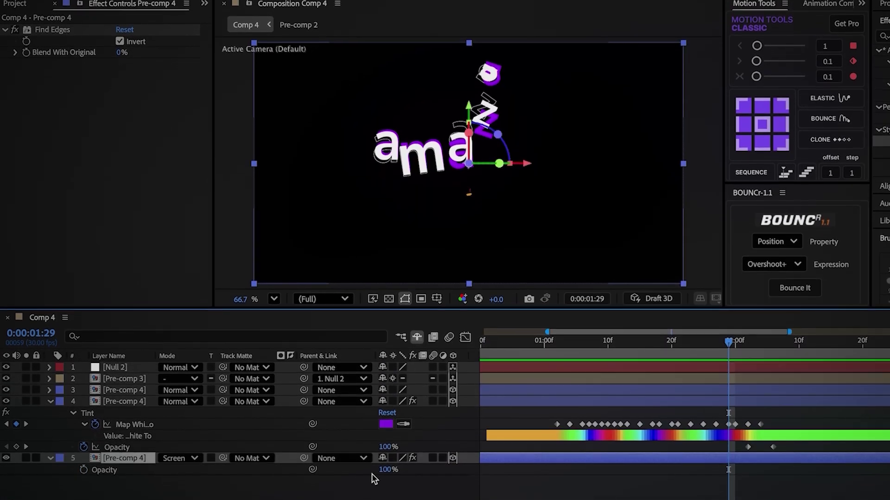
pyautogui.click(385, 487)
pyautogui.write('20')
pyautogui.click(520, 472)
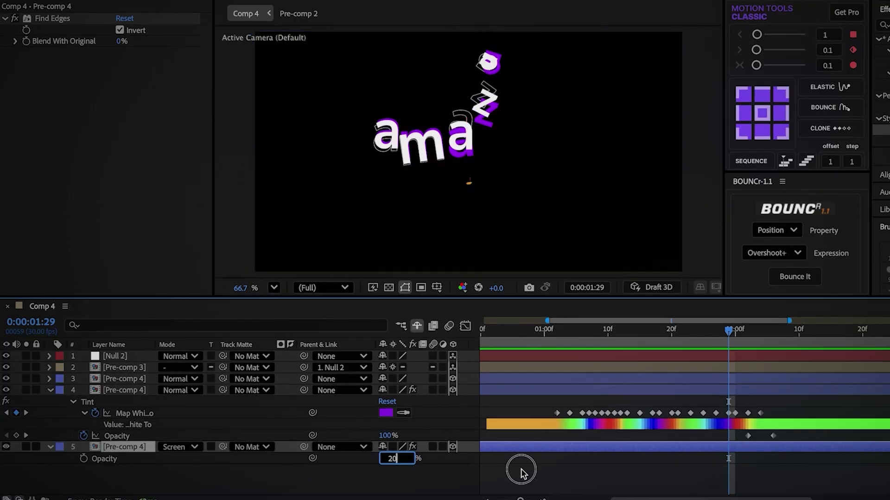
# Apply a Glow effect to the tinted Pre-comp 4 layer and add a duplicate Glow with a radius of 84.
pyautogui.click(514, 391)
pyautogui.click(884, 26)
pyautogui.write('glo')
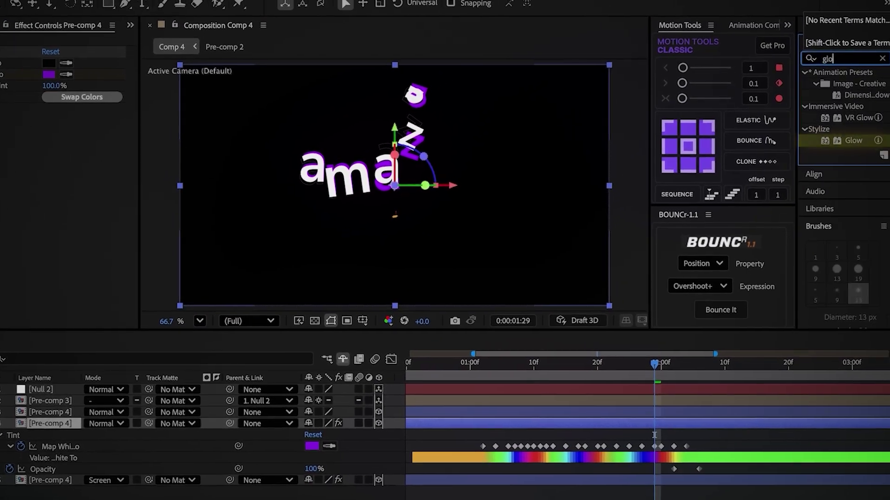
pyautogui.write('w')
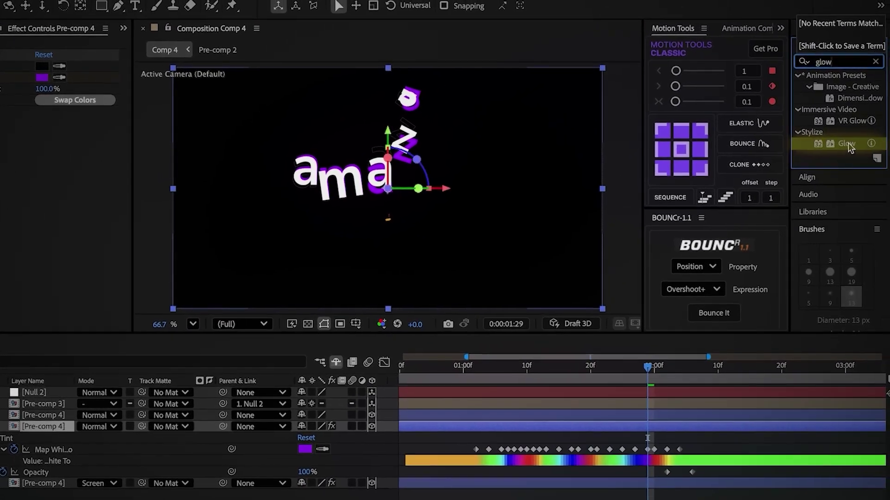
pyautogui.doubleClick(848, 143)
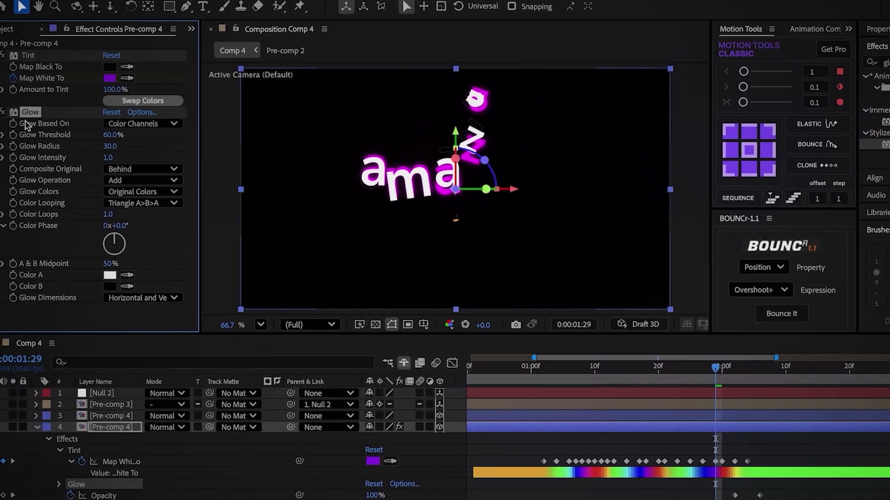
pyautogui.hotkey('ctrl', 'd')
pyautogui.moveTo(95, 174); pyautogui.dragTo(106, 175)
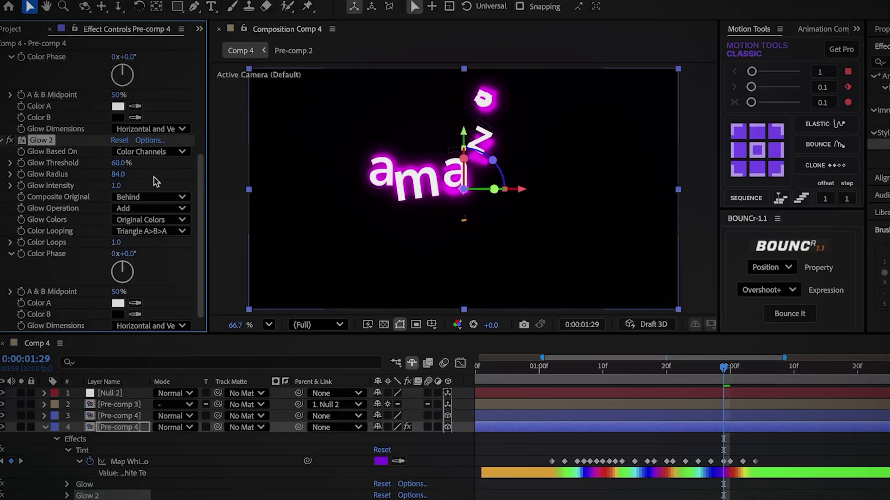
# Apply a Glow effect with a radius of about 251 to the untinted upper Pre-comp 4 layer and preview the animation.
pyautogui.click(128, 416)
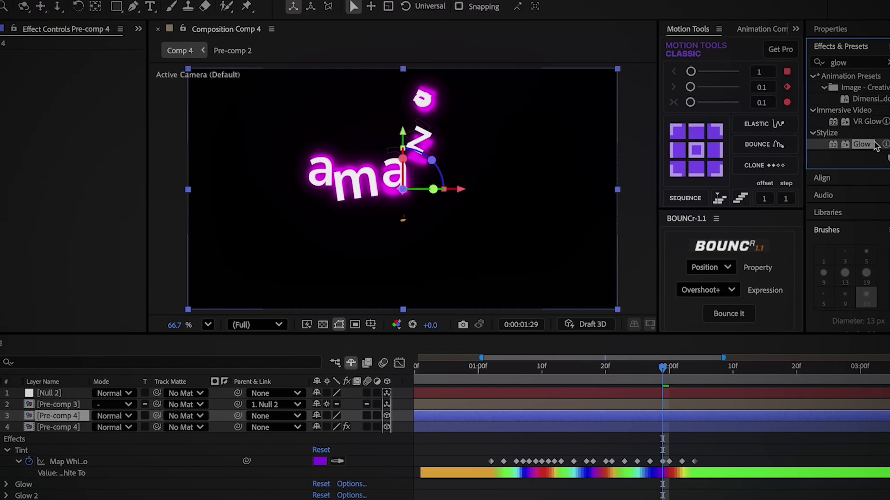
pyautogui.doubleClick(871, 145)
pyautogui.moveTo(121, 90); pyautogui.dragTo(242, 107)
pyautogui.moveTo(161, 107); pyautogui.dragTo(232, 112)
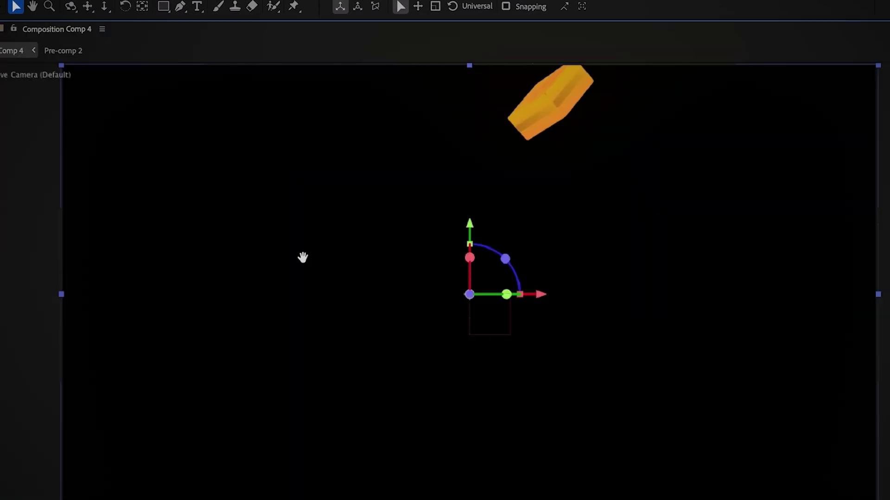
pyautogui.press('space')
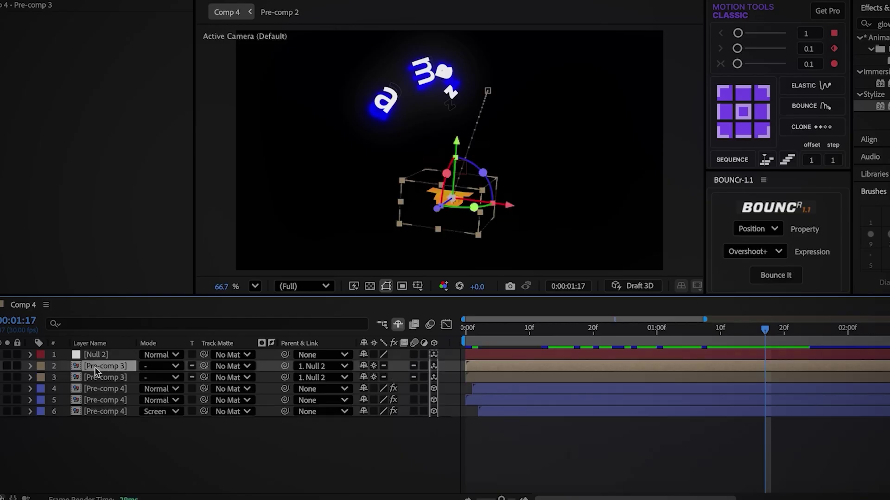
# Duplicate Pre-comp 3 and offset the lowest copy's start by about two frames and the topmost one's by about one frame.
pyautogui.hotkey('ctrl', 'd')
pyautogui.click(494, 390)
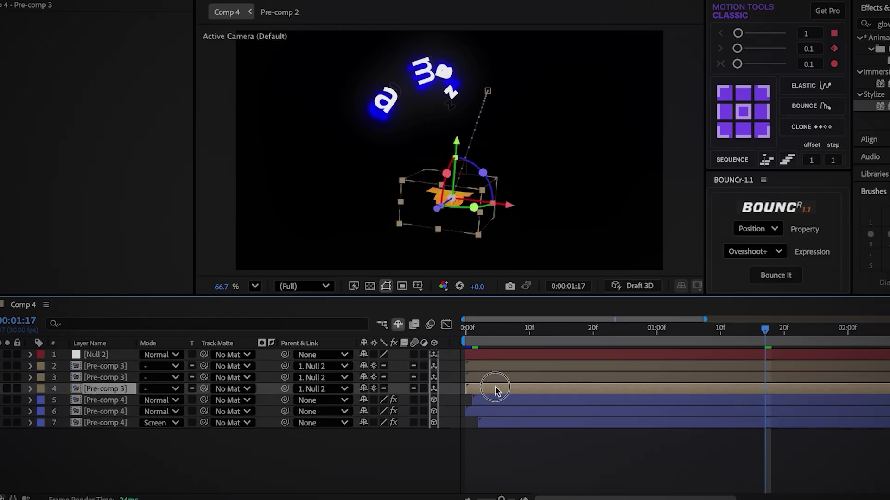
pyautogui.moveTo(503, 389); pyautogui.dragTo(509, 389)
pyautogui.click(476, 366)
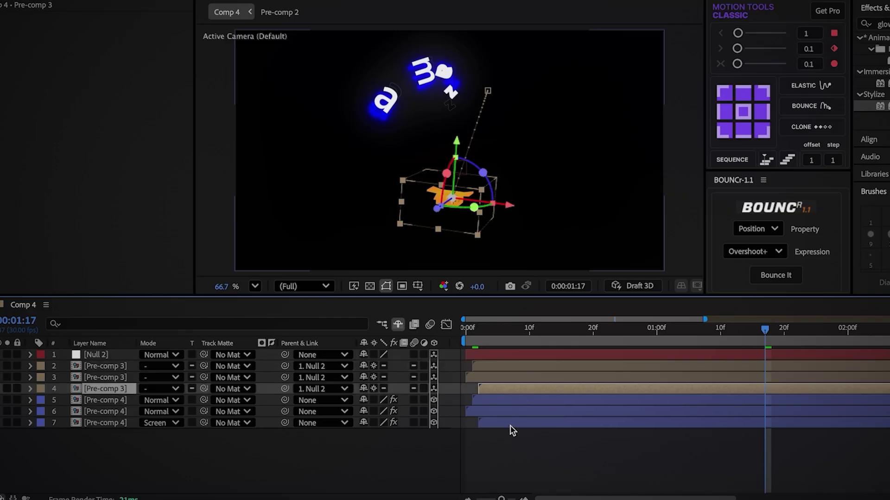
# Copy Find Edges from the bottommost Pre-comp 4 to the lowest Pre-comp 3 layer and set its blending mode to Screen.
pyautogui.click(507, 425)
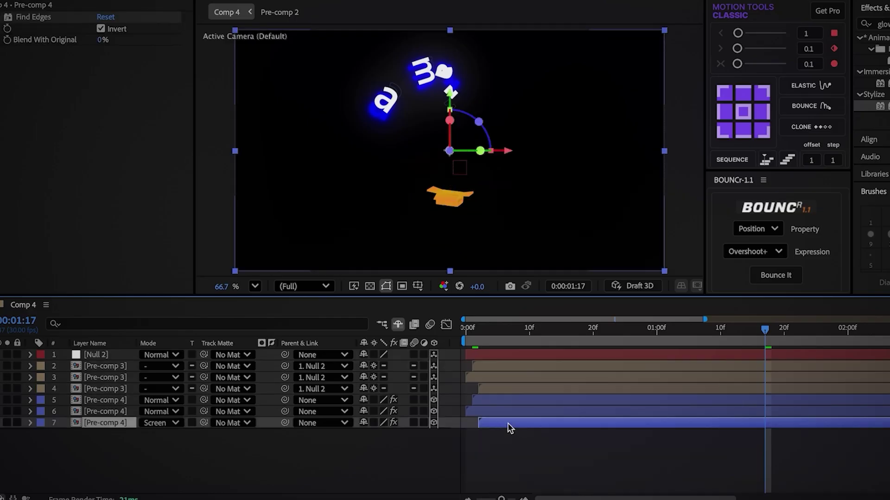
pyautogui.click(540, 394)
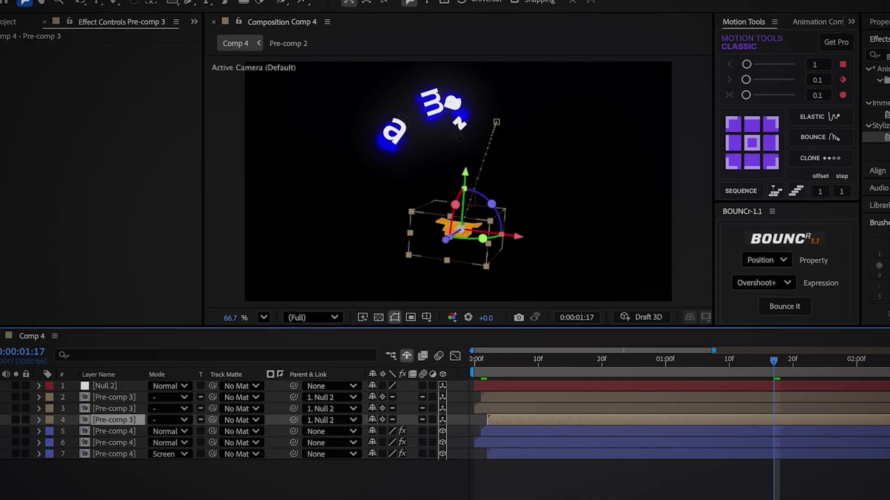
pyautogui.click(154, 420)
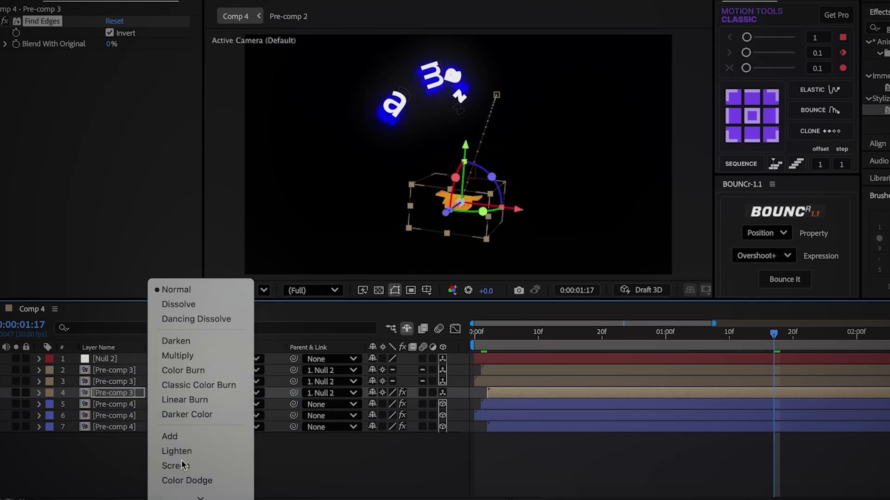
pyautogui.click(181, 489)
# Copy the Tint and both Glow effects from the tinted Pre-comp 4 to the middle Pre-comp 3 layer at 0:00:01:02.
pyautogui.click(516, 444)
pyautogui.click(31, 20)
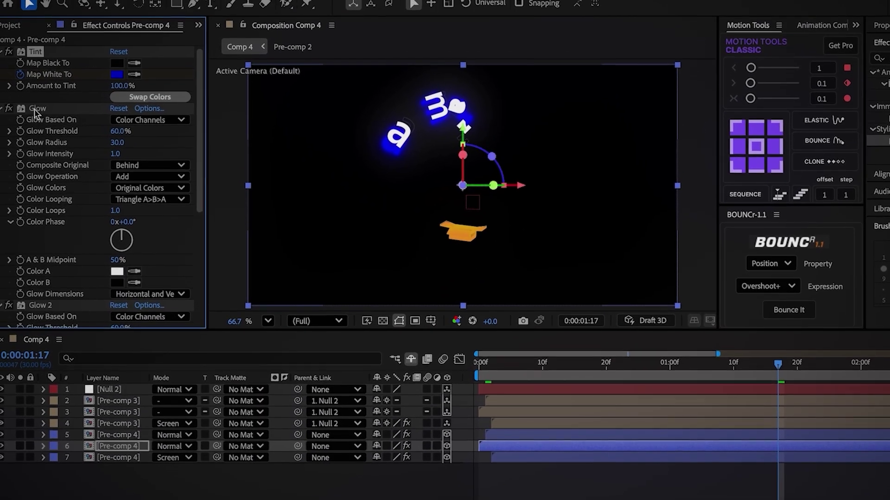
pyautogui.keyDown('shift'); pyautogui.click(34, 77); pyautogui.keyUp('shift')
pyautogui.keyDown('shift'); pyautogui.click(43, 274); pyautogui.keyUp('shift')
pyautogui.press('u')
pyautogui.moveTo(779, 373); pyautogui.dragTo(684, 386)
pyautogui.click(681, 416)
pyautogui.hotkey('ctrl', 'v')
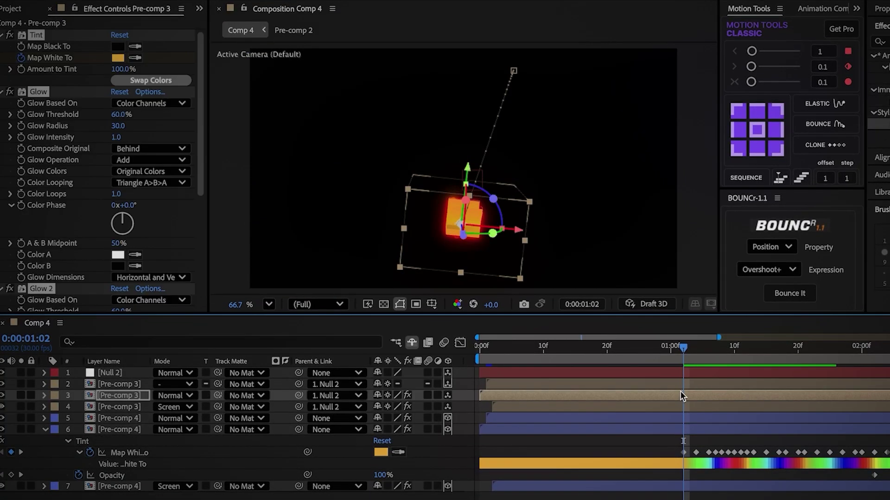
# Set the middle Pre-comp 3 layer's opacity to 30%.
pyautogui.press('u')
pyautogui.press('t')
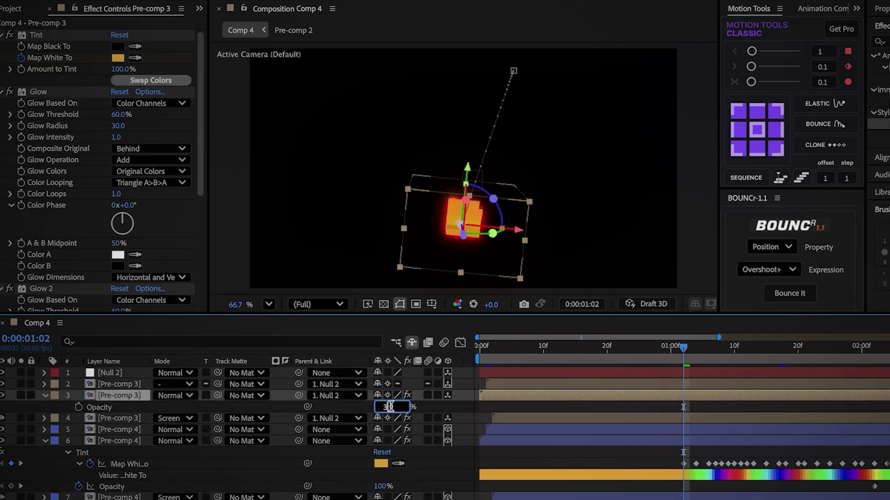
pyautogui.click(571, 409)
# Copy the Glow effect from the untinted upper Pre-comp 4 to the topmost Pre-comp 3 layer.
pyautogui.click(128, 429)
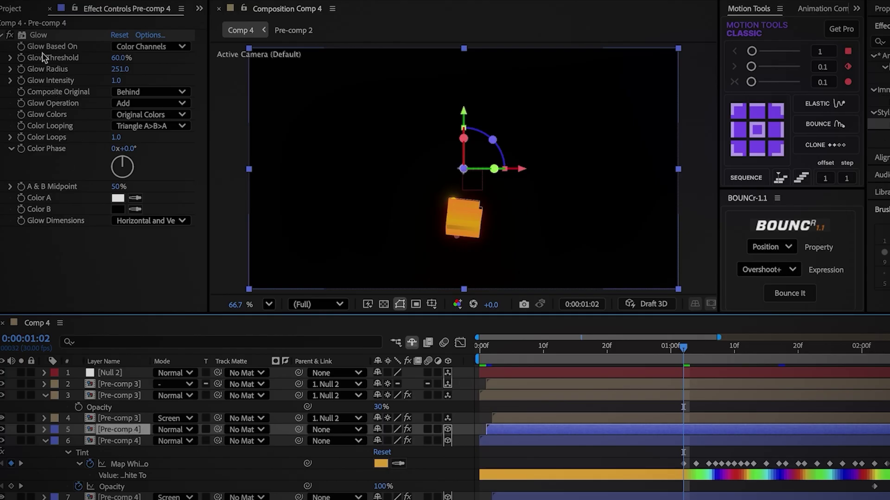
pyautogui.click(105, 395)
pyautogui.click(111, 384)
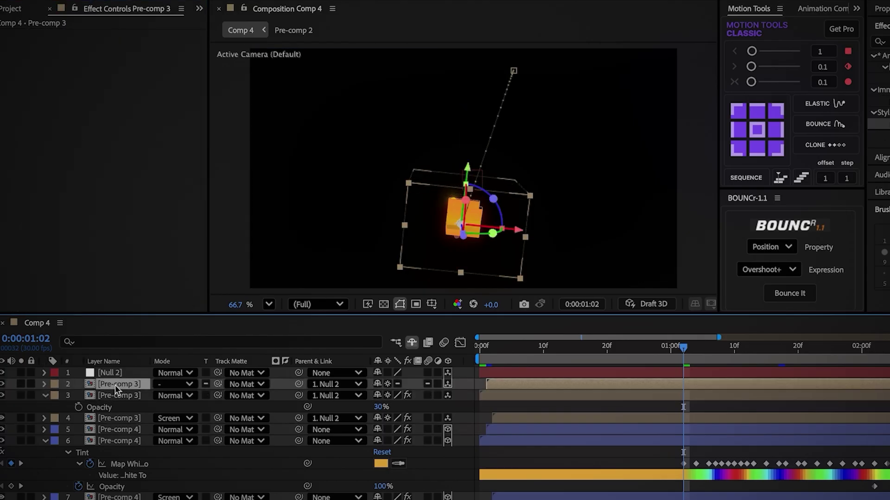
pyautogui.click(481, 401)
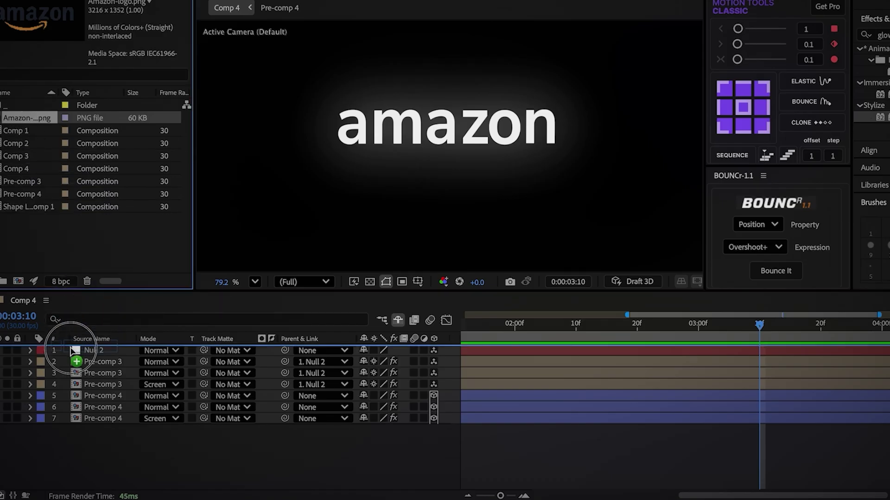
# Add the Amazon logo PNG above all layers in Comp 4 and scale it to 32%.
pyautogui.moveTo(74, 351); pyautogui.dragTo(75, 351)
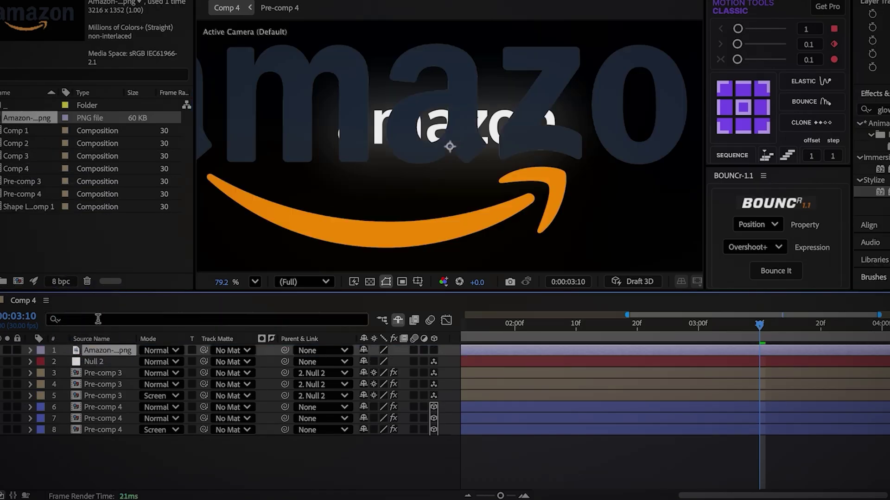
pyautogui.press('s')
pyautogui.click(400, 362)
pyautogui.write('32')
pyautogui.press('Return')
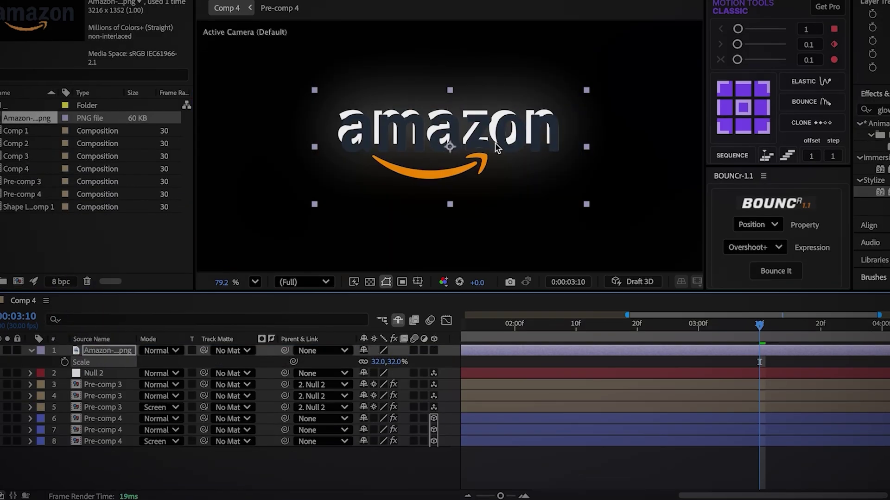
# Move the logo image so that its lettering lines up with the white amazon text.
pyautogui.scroll(5, 494, 143)
pyautogui.moveTo(494, 142); pyautogui.dragTo(487, 135)
pyautogui.press('s')
pyautogui.click(230, 54)
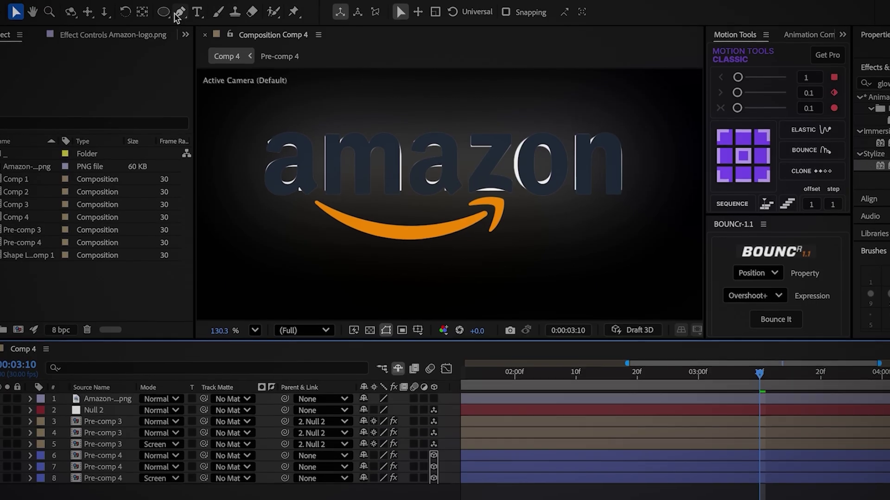
# Trace the logo's orange arrowhead with the Pen tool as a filled shape layer, then deselect it.
pyautogui.click(176, 14)
pyautogui.scroll(4, 448, 202)
pyautogui.click(577, 206)
pyautogui.moveTo(547, 283); pyautogui.dragTo(533, 280)
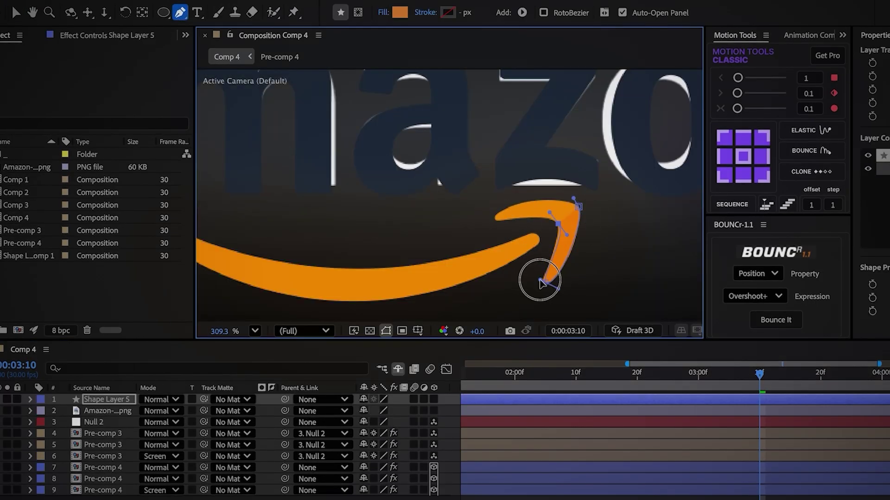
pyautogui.hotkey('ctrl', 'shift', 'a')
# Trace the logo's curved orange smile with the Pen tool as a separate filled shape layer.
pyautogui.scroll(1, 596, 204)
pyautogui.moveTo(438, 257); pyautogui.dragTo(566, 218)
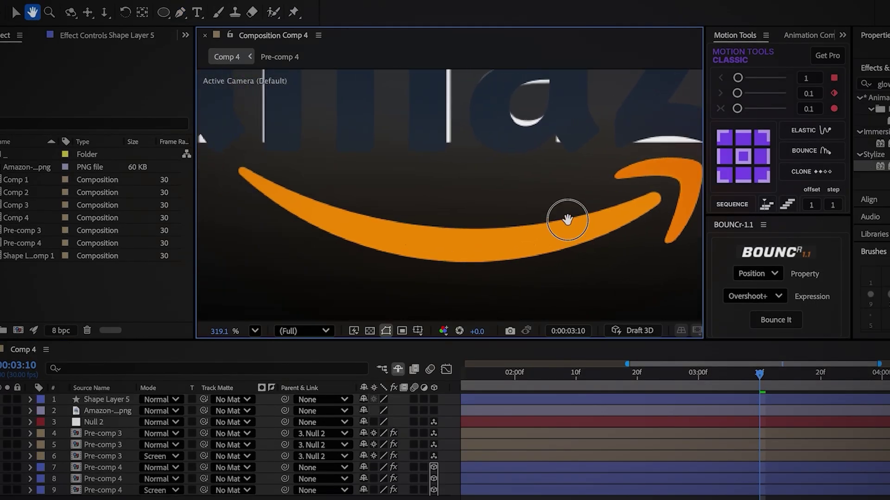
pyautogui.moveTo(230, 168); pyautogui.dragTo(239, 163)
pyautogui.moveTo(656, 198); pyautogui.dragTo(671, 210)
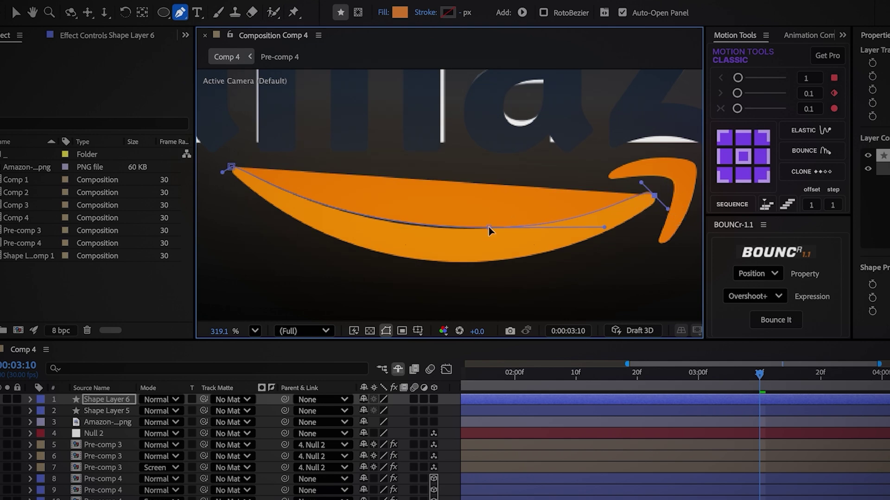
pyautogui.moveTo(455, 264); pyautogui.dragTo(389, 257)
pyautogui.moveTo(383, 256); pyautogui.dragTo(308, 248)
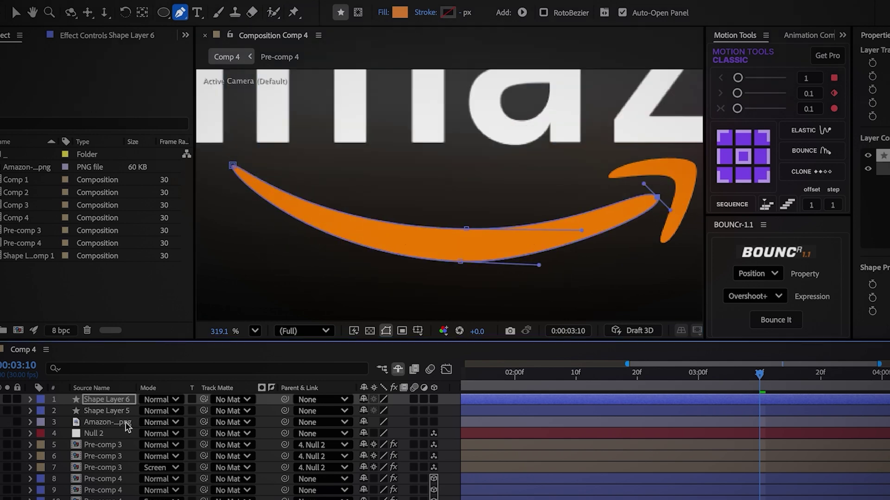
# Delete the Amazon logo PNG layer and return to the Selection tool.
pyautogui.click(125, 421)
pyautogui.press('Delete')
pyautogui.press('v')
# Add Inner Shadow and Inner Glow layer styles to the arrowhead shape layer, Shape Layer 5.
pyautogui.click(114, 411)
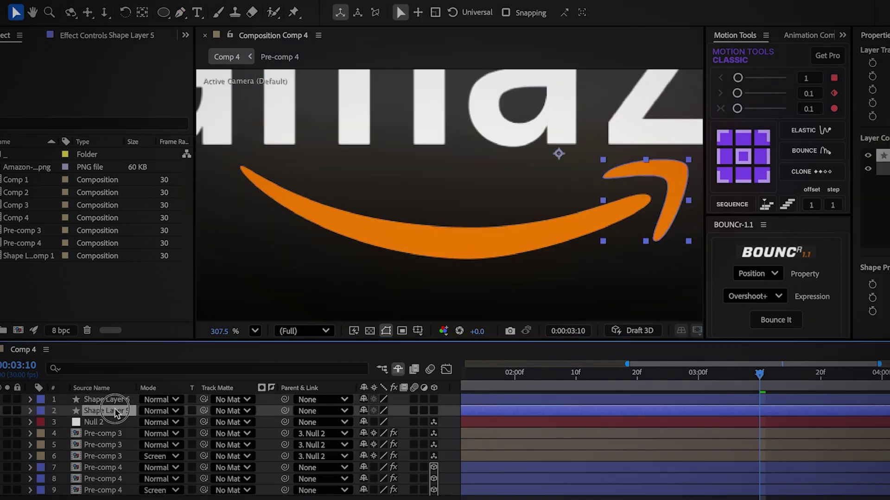
pyautogui.rightClick(115, 411)
pyautogui.moveTo(162, 316)
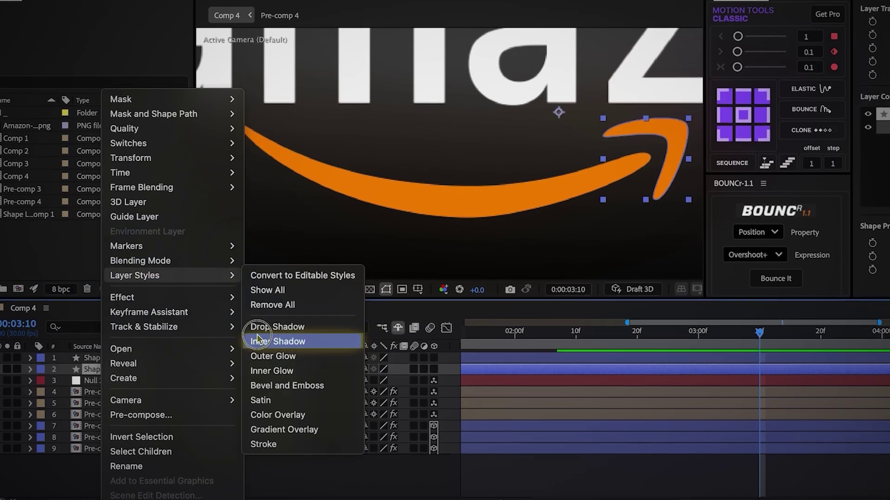
pyautogui.click(258, 341)
pyautogui.rightClick(104, 369)
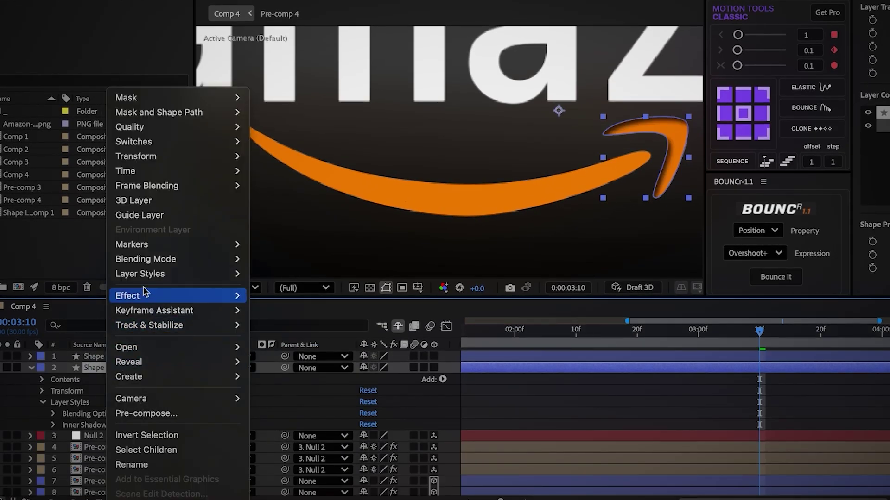
pyautogui.moveTo(162, 273)
pyautogui.click(276, 369)
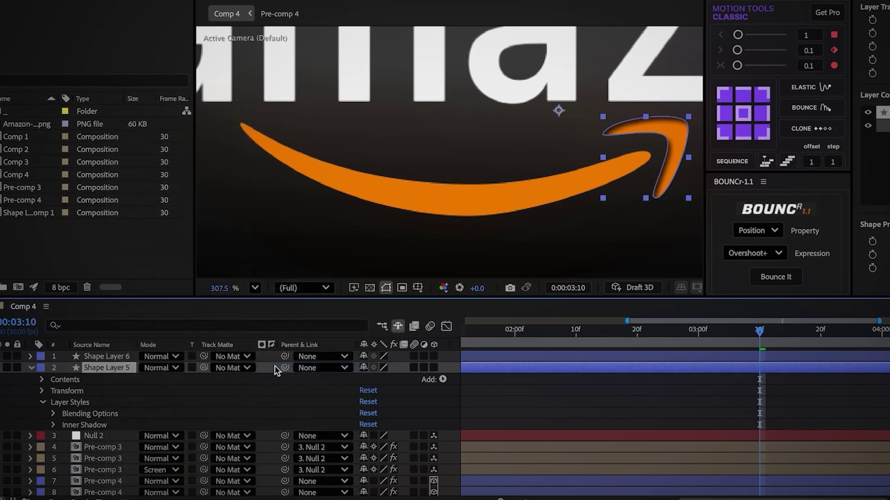
# Adjust the arrowhead's Inner Shadow opacity and set its Inner Glow size to 18 with an adjusted glow opacity.
pyautogui.click(54, 425)
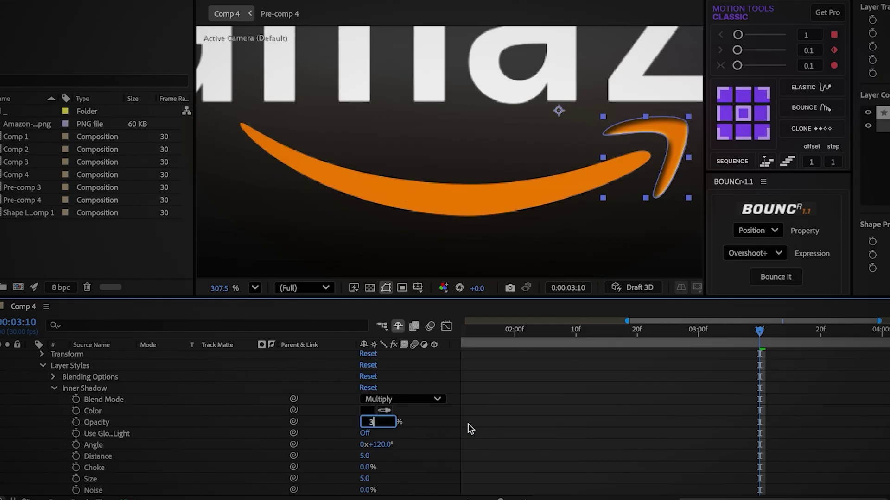
pyautogui.click(54, 388)
pyautogui.click(55, 410)
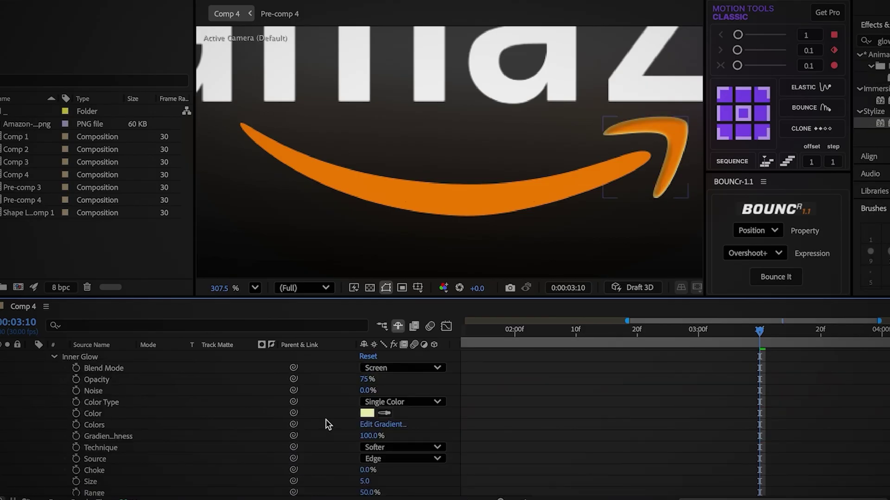
pyautogui.scroll(-1, 327, 424)
pyautogui.moveTo(364, 458); pyautogui.dragTo(369, 457)
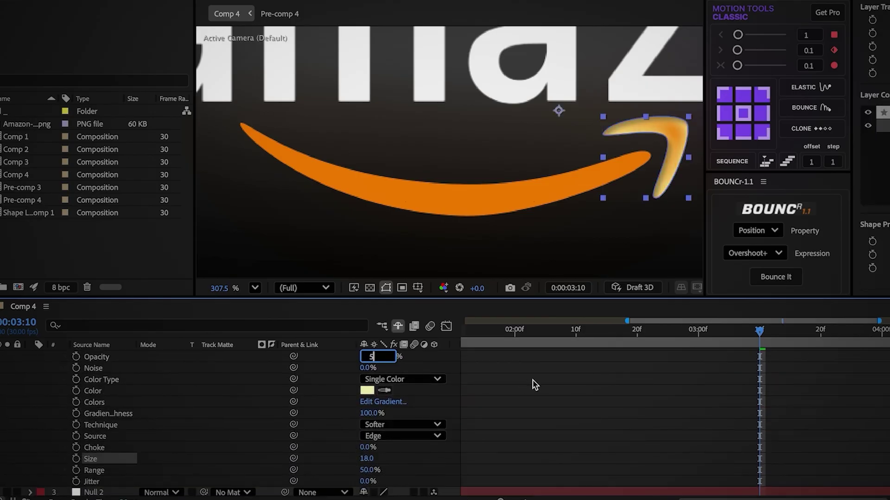
pyautogui.click(559, 387)
# Copy the Inner Shadow and Inner Glow styles from Shape Layer 5 onto the smile layer, Shape Layer 6.
pyautogui.click(80, 425)
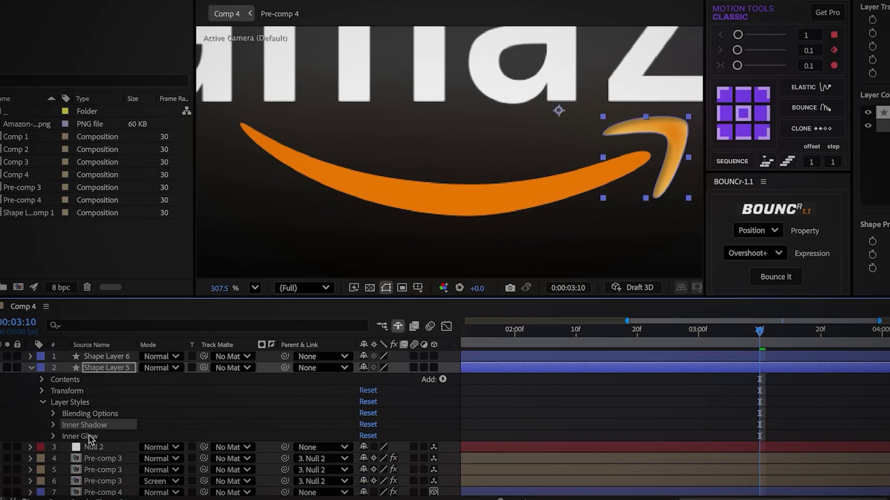
pyautogui.keyDown('shift'); pyautogui.click(90, 437); pyautogui.keyUp('shift')
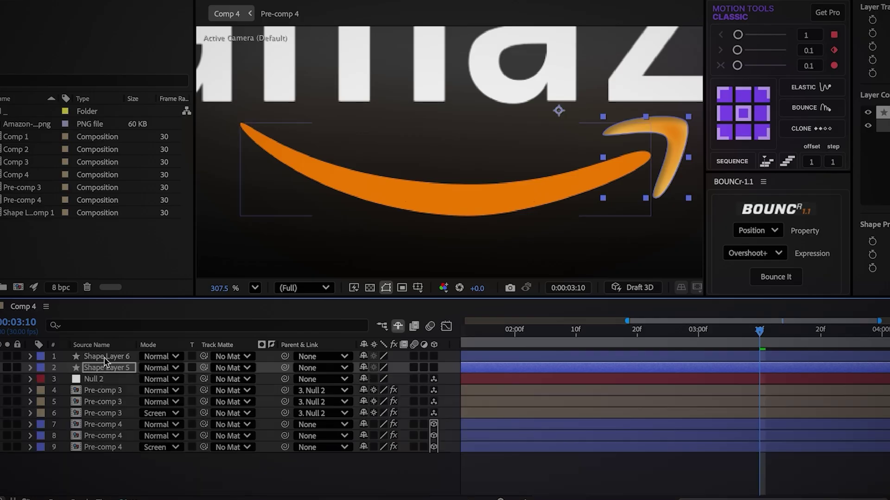
pyautogui.click(104, 357)
pyautogui.press('super+v')
# Place Shape Layer 5 above Shape Layer 6 in the layer stack and give it a yellow label.
pyautogui.press('u')
pyautogui.moveTo(111, 357); pyautogui.dragTo(94, 373)
pyautogui.click(54, 352)
pyautogui.click(39, 355)
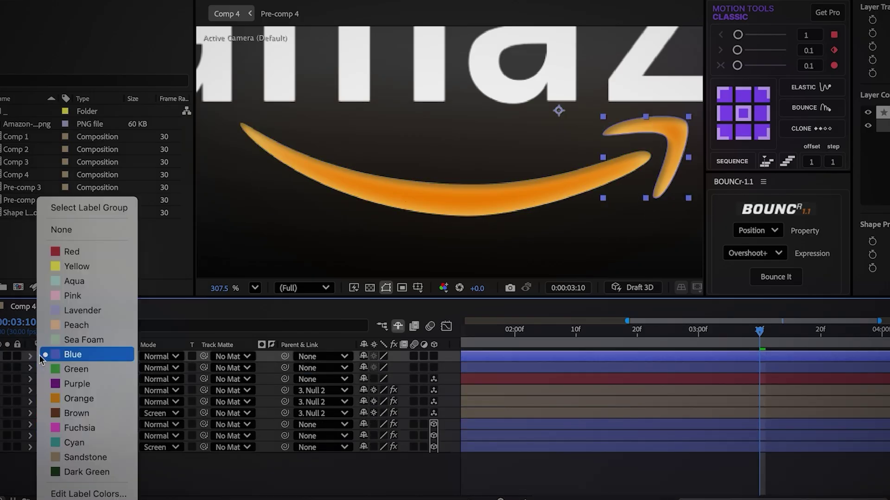
pyautogui.click(66, 268)
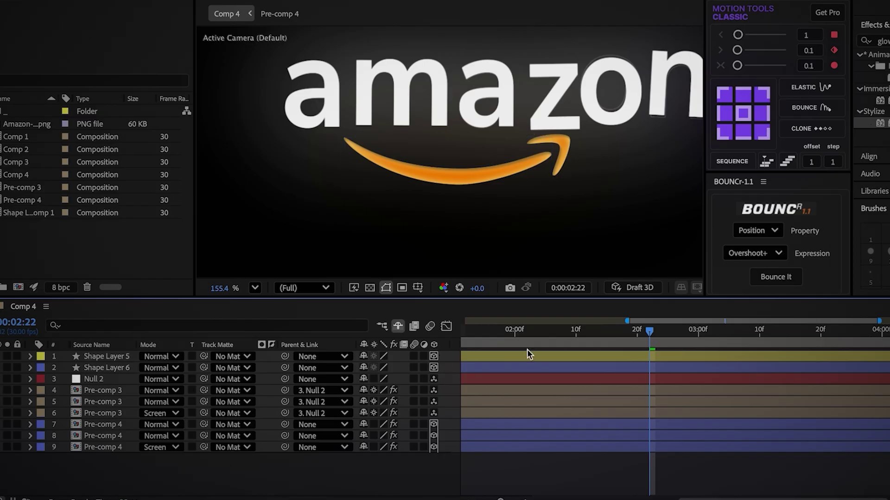
# Set starting keyframes for Shape Layer 5's Position and Z Rotation at 0:00:02:27.
pyautogui.click(676, 355)
pyautogui.click(664, 338)
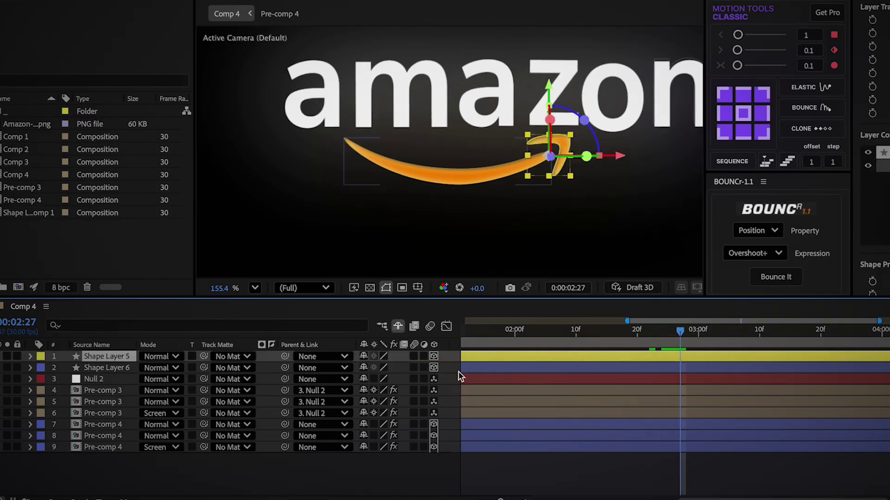
pyautogui.press('r')
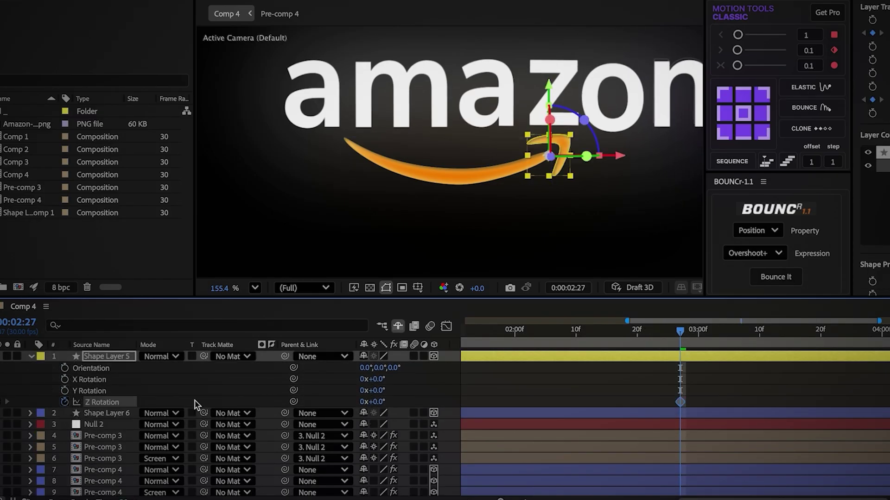
pyautogui.press('u')
# At 0:00:02:13, move the arrowhead to the smile's left end and set its Z Rotation to 60°.
pyautogui.moveTo(679, 331); pyautogui.dragTo(593, 330)
pyautogui.moveTo(552, 154); pyautogui.dragTo(342, 142)
pyautogui.click(377, 383)
pyautogui.write('60')
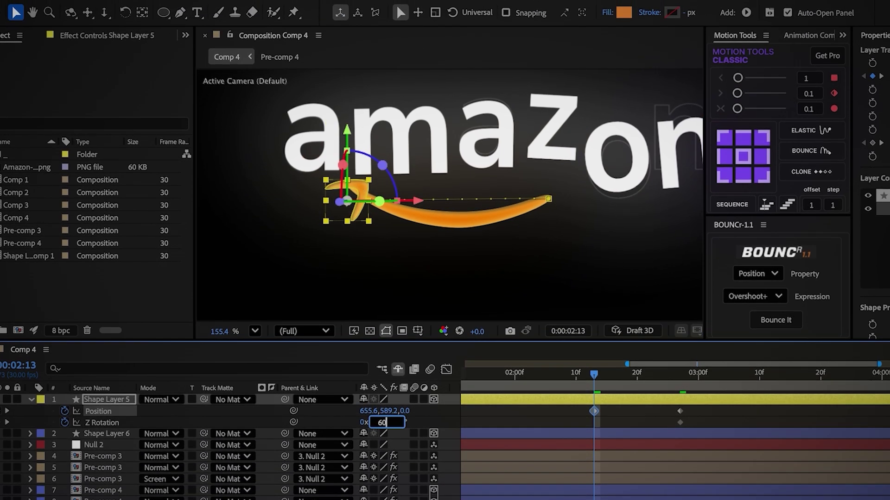
pyautogui.press('Return')
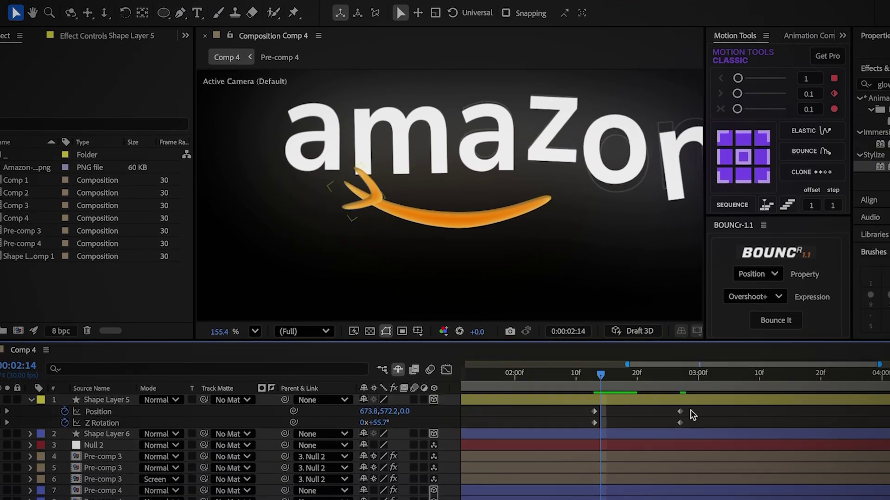
# Add a middle Position keyframe at 0:00:02:20 and bend the arrowhead's motion path to follow the smile curve.
pyautogui.moveTo(694, 413); pyautogui.dragTo(566, 410)
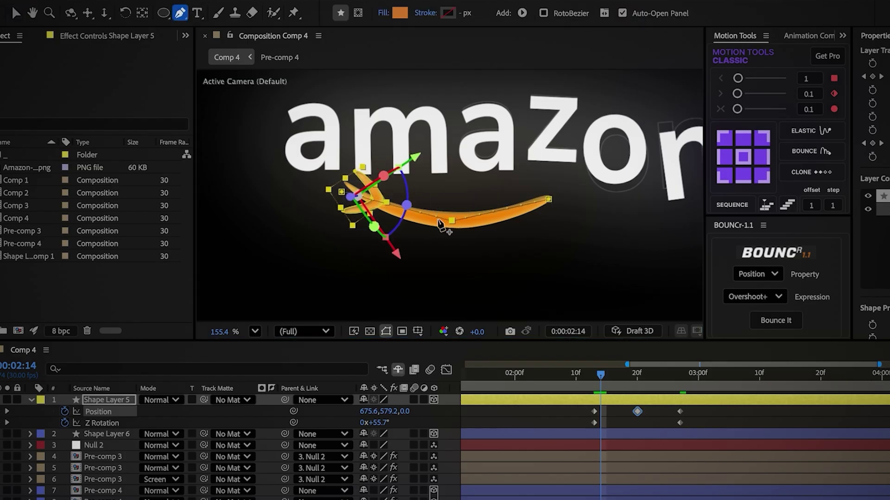
pyautogui.moveTo(609, 380); pyautogui.dragTo(654, 390)
pyautogui.moveTo(689, 417); pyautogui.dragTo(585, 406)
pyautogui.click(446, 370)
pyautogui.moveTo(701, 428); pyautogui.dragTo(651, 427)
# Ease the arrowhead's Position and Z Rotation keyframes by smoothing their speed curves.
pyautogui.moveTo(609, 386); pyautogui.dragTo(537, 353)
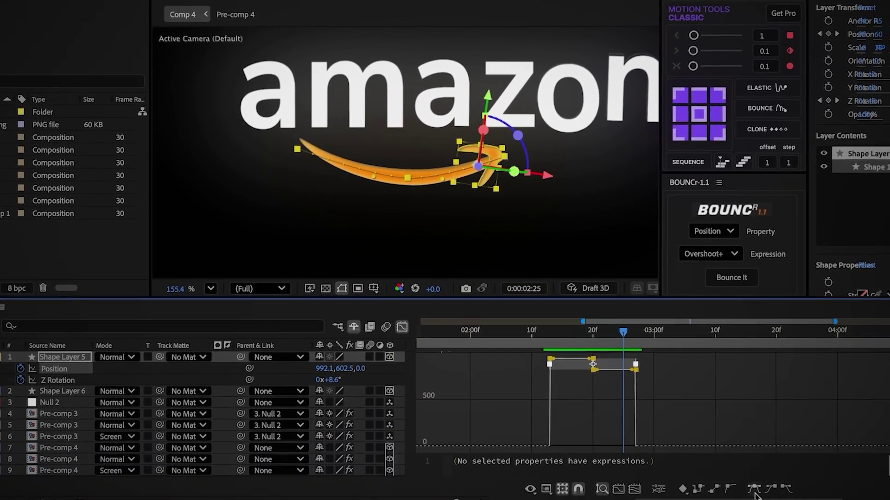
pyautogui.moveTo(595, 371); pyautogui.dragTo(586, 448)
pyautogui.hotkey('shift', 'F3')
pyautogui.press('space')
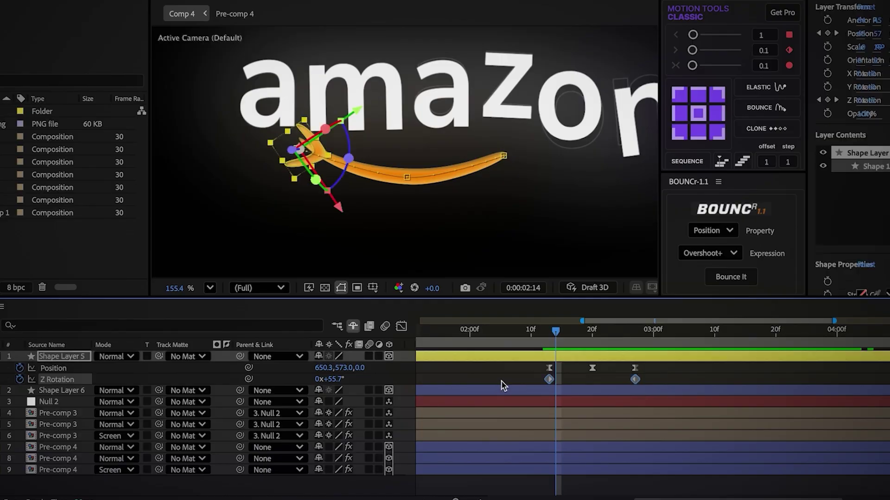
pyautogui.click(401, 327)
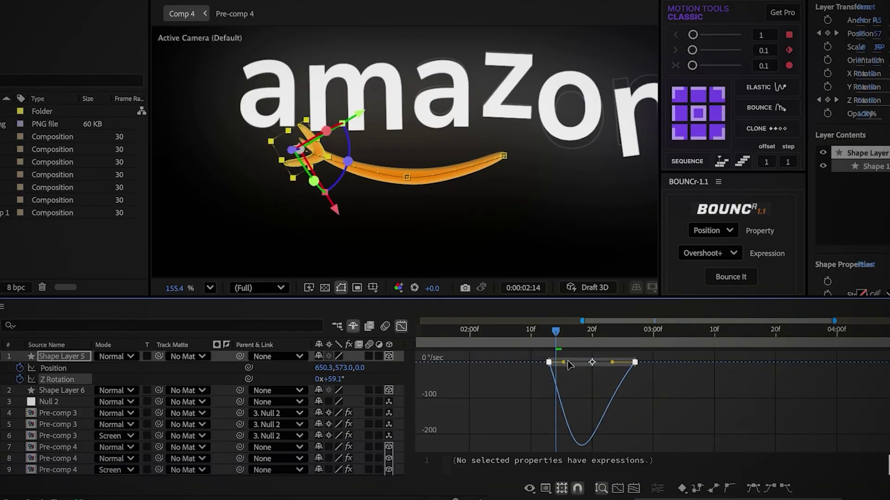
pyautogui.moveTo(555, 342); pyautogui.dragTo(566, 343)
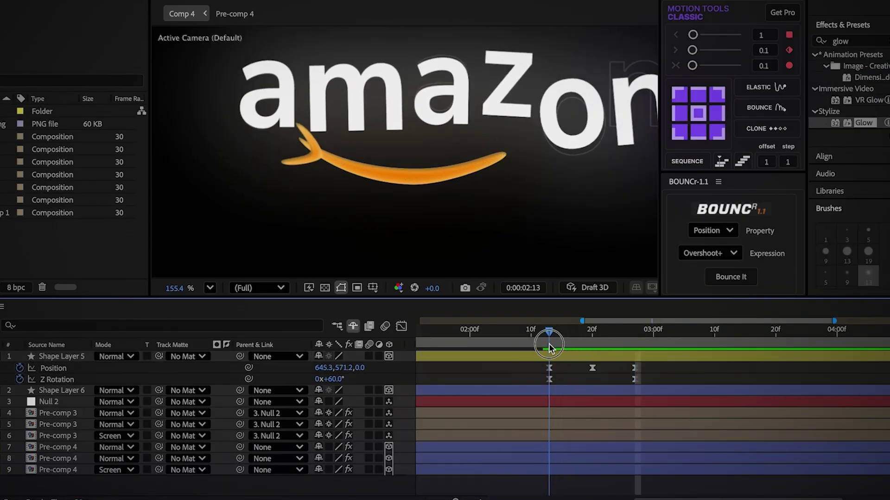
# Draw an elliptical mask around the smile on Shape Layer 6 and keyframe its Mask Path at 0:00:02:13.
pyautogui.click(417, 177)
pyautogui.click(119, 6)
pyautogui.moveTo(276, 116); pyautogui.dragTo(488, 196)
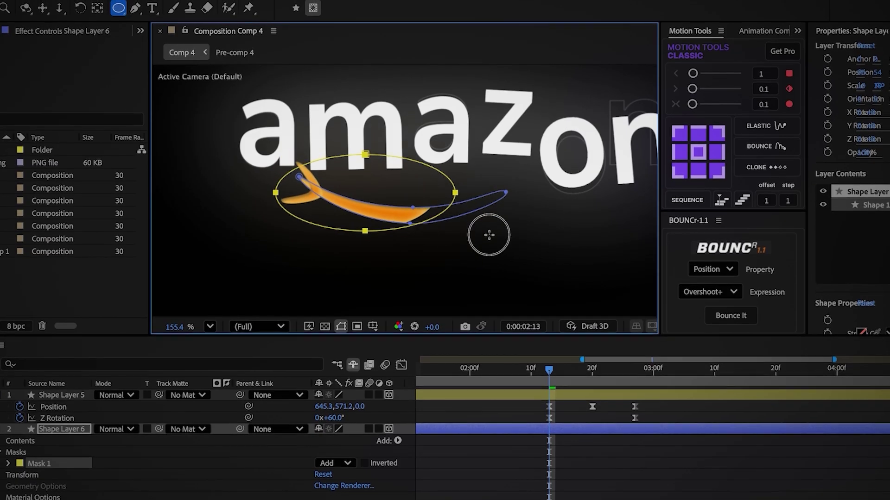
pyautogui.moveTo(489, 235); pyautogui.dragTo(533, 237)
pyautogui.click(7, 465)
pyautogui.click(30, 475)
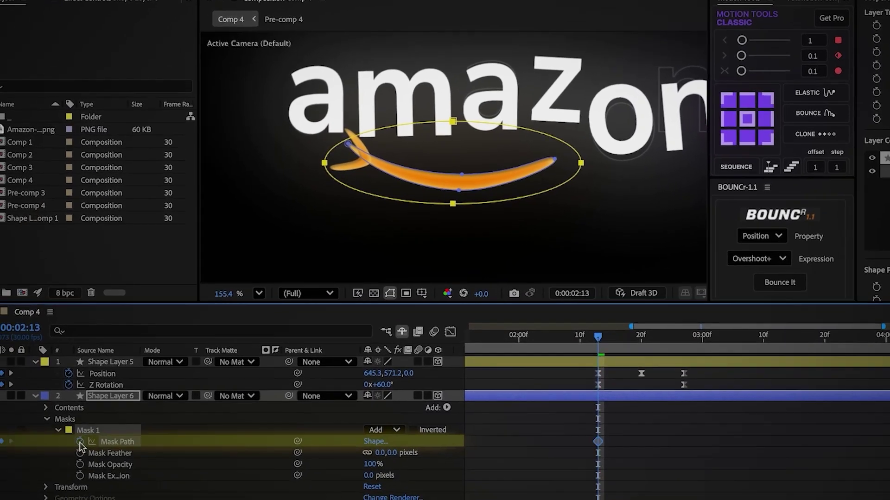
# Shift the mask off the smile at 0:00:02:13, then make it follow the arrowhead at 0:00:02:15 and 0:00:02:17.
pyautogui.press('u')
pyautogui.moveTo(532, 197); pyautogui.dragTo(352, 205)
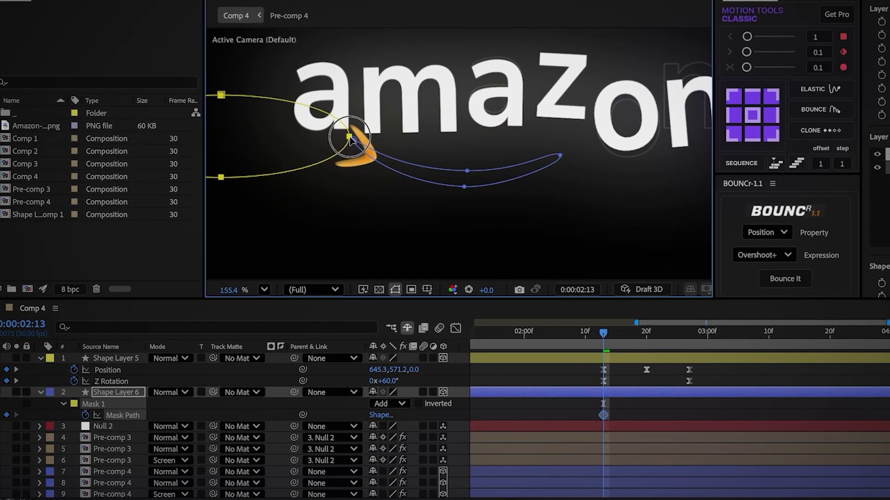
pyautogui.moveTo(604, 340); pyautogui.dragTo(615, 342)
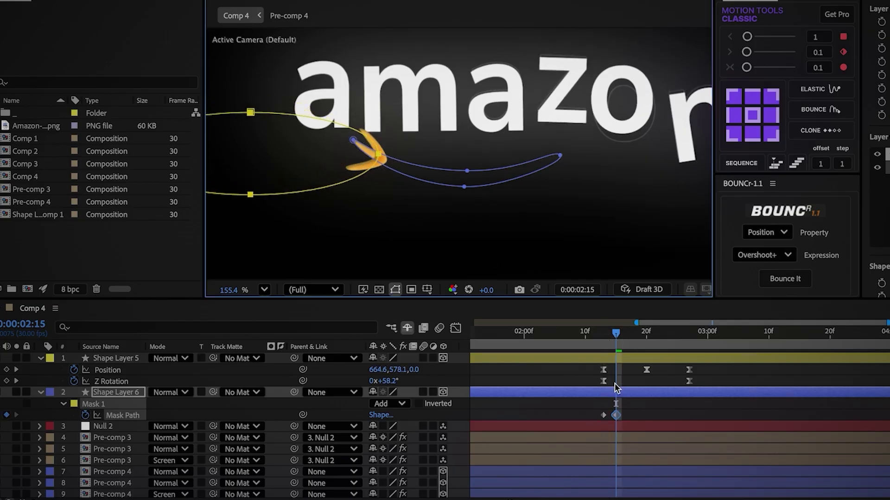
pyautogui.moveTo(621, 344); pyautogui.dragTo(629, 343)
pyautogui.moveTo(378, 154); pyautogui.dragTo(406, 163)
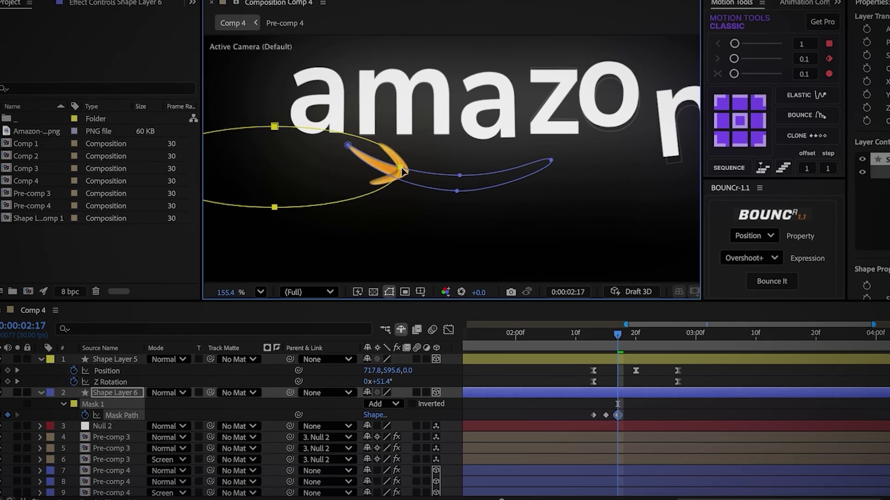
# Keyframe the mask every two frames through 0:00:02:25 to reveal the whole smile behind the arrowhead, then preview it.
pyautogui.moveTo(630, 341); pyautogui.dragTo(642, 343)
pyautogui.moveTo(391, 174); pyautogui.dragTo(436, 182)
pyautogui.moveTo(614, 340); pyautogui.dragTo(626, 341)
pyautogui.moveTo(437, 182); pyautogui.dragTo(486, 181)
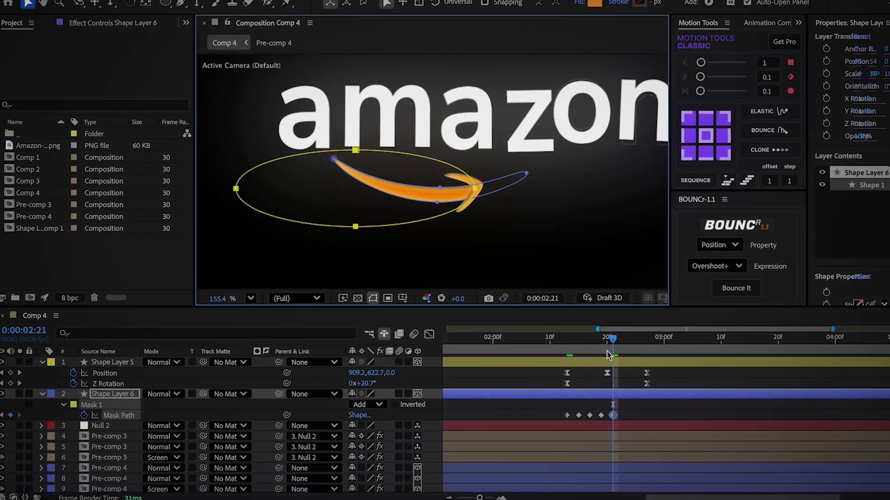
pyautogui.moveTo(626, 341); pyautogui.dragTo(638, 342)
pyautogui.moveTo(486, 181); pyautogui.dragTo(511, 179)
pyautogui.moveTo(622, 341); pyautogui.dragTo(633, 341)
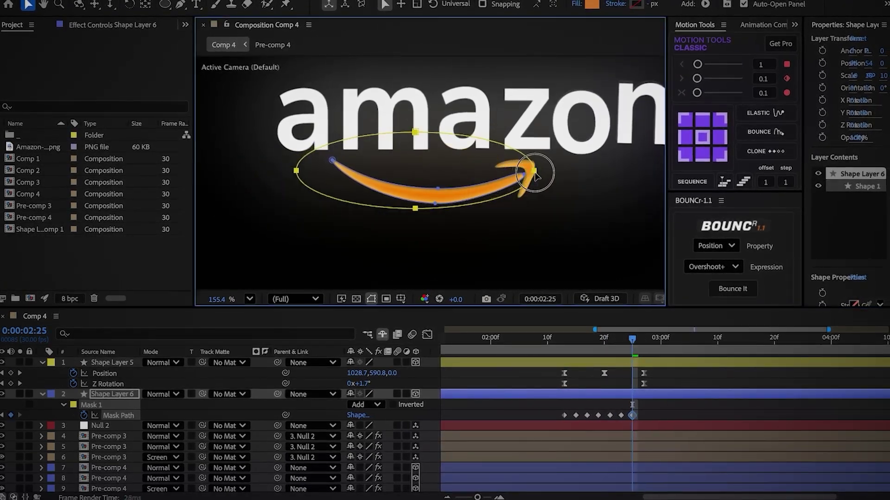
pyautogui.press('space')
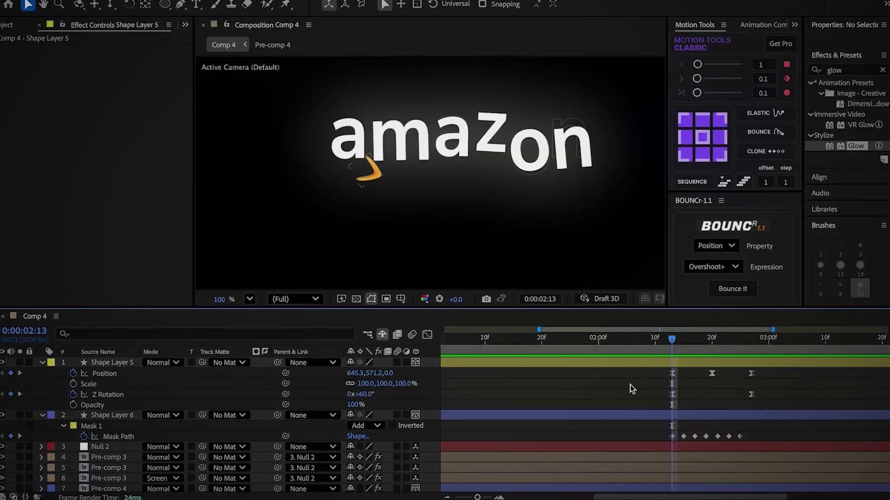
# Split Shape Layer 5 at 0:00:02:13 and place the resulting Shape Layer 7 beneath it.
pyautogui.click(652, 365)
pyautogui.hotkey('ctrl', 'shift', 'd')
pyautogui.click(646, 376)
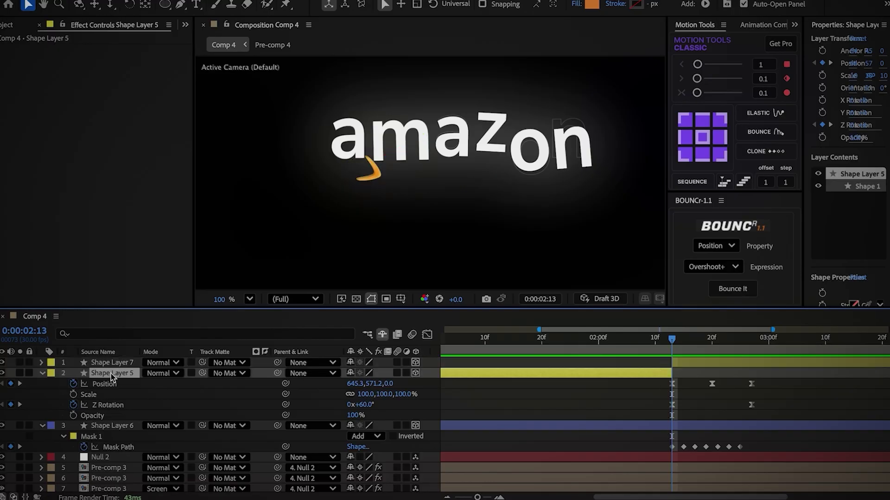
pyautogui.moveTo(116, 364); pyautogui.dragTo(118, 373)
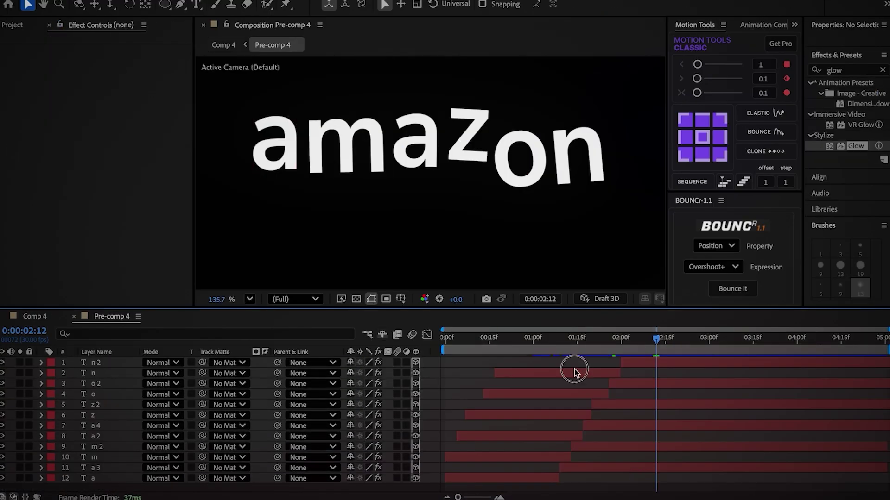
# Reuse the letter launch keyframes from Pre-comp 4 on Shape Layer 5 at 0:00:01:23 and reshape its Y Position curve into a higher arc.
pyautogui.moveTo(608, 384); pyautogui.dragTo(588, 419)
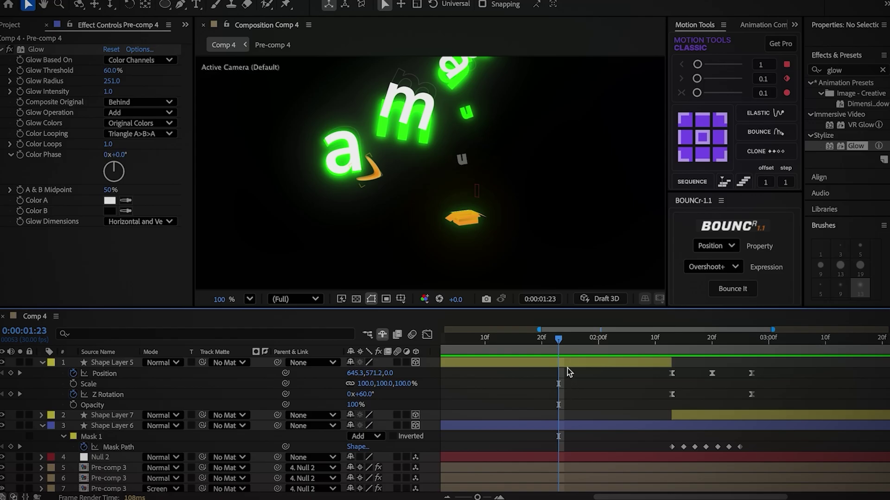
pyautogui.click(568, 366)
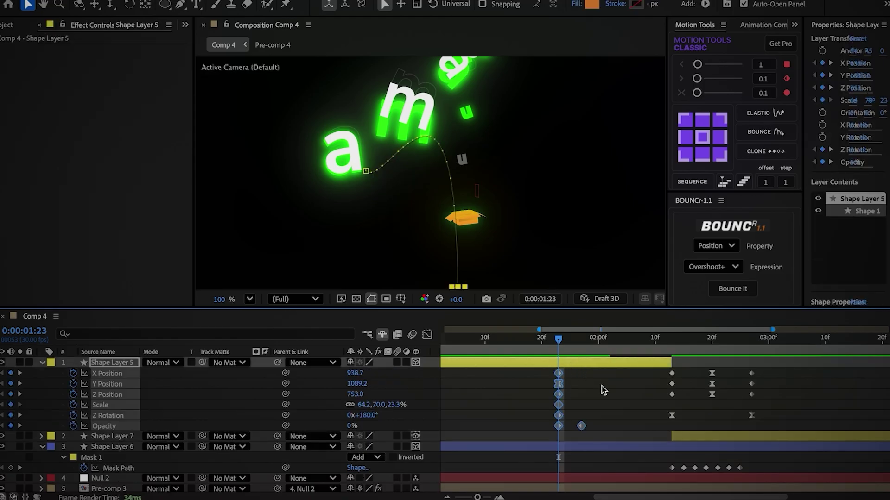
pyautogui.moveTo(686, 386); pyautogui.dragTo(524, 382)
pyautogui.hotkey('shift', 'F3')
pyautogui.moveTo(634, 386); pyautogui.dragTo(620, 426)
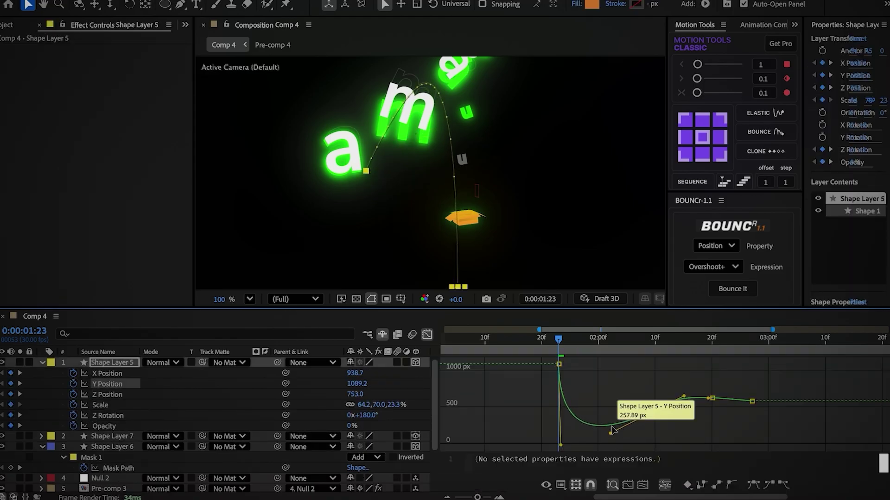
pyautogui.hotkey('shift', 'F3')
# At 0:00:02:13, unlink Shape Layer 5's scale proportions and set all three Scale values to 100%.
pyautogui.click(672, 345)
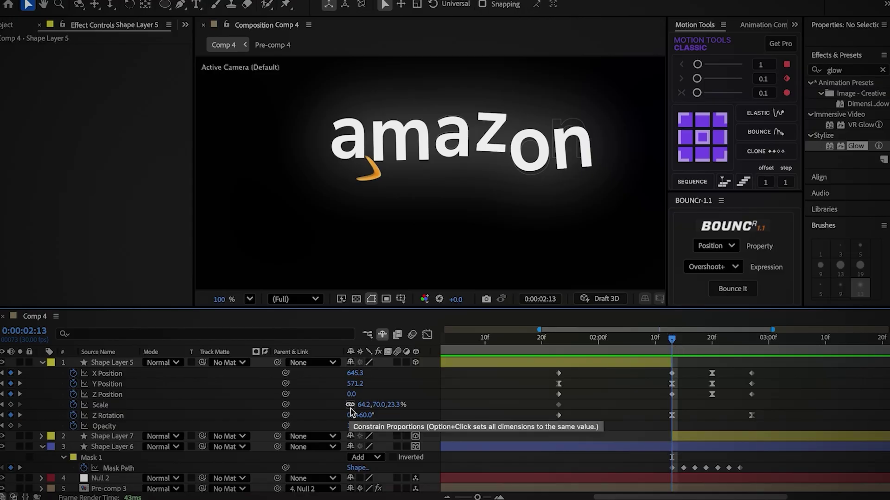
pyautogui.click(350, 405)
pyautogui.click(364, 405)
pyautogui.write('100')
pyautogui.press('Tab')
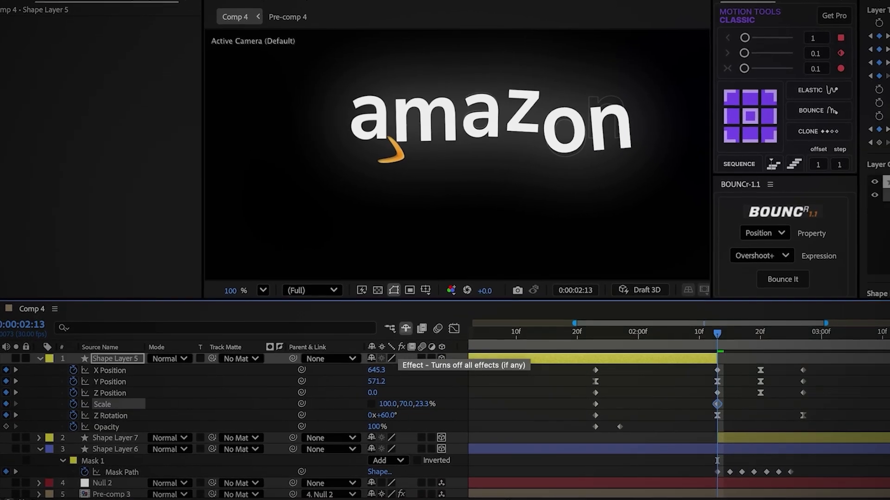
pyautogui.write('100')
pyautogui.press('Tab')
pyautogui.write('100')
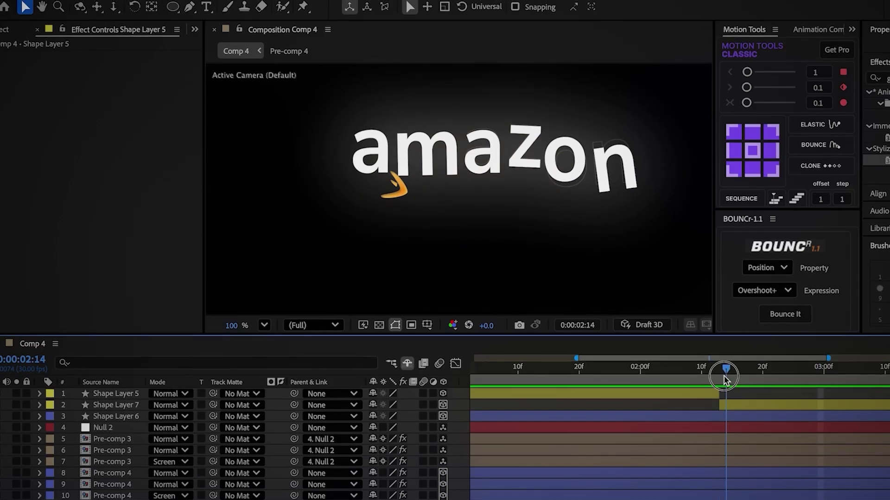
# Duplicate the launching arrowhead layer twice and stagger the three layers by a few frames.
pyautogui.click(630, 396)
pyautogui.click(492, 395)
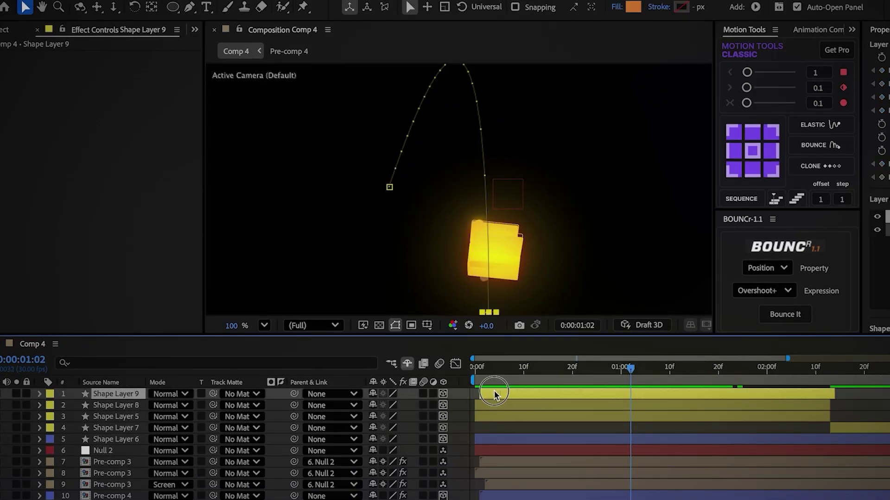
pyautogui.click(489, 417)
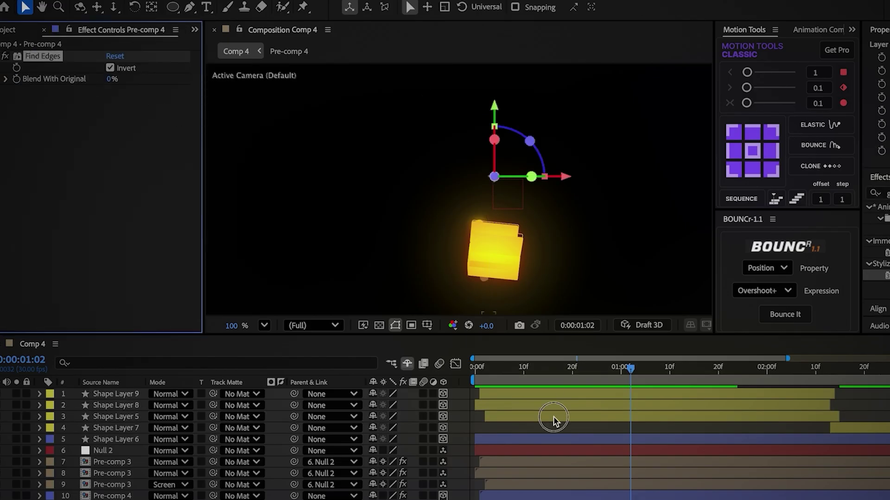
# Apply the inverted Find Edges effect and Screen blending to Shape Layer 5, and adjust its Opacity keyframe at 0:00:01:29.
pyautogui.click(553, 416)
pyautogui.click(178, 417)
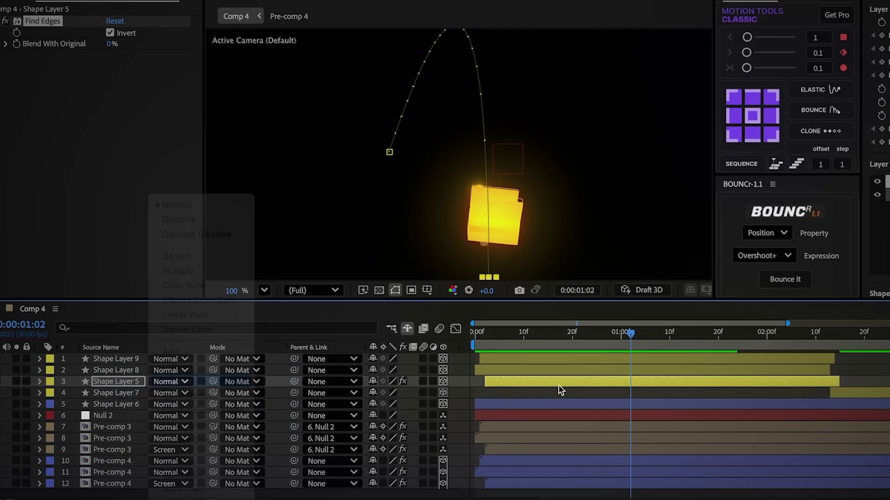
pyautogui.click(580, 391)
pyautogui.press('t')
pyautogui.moveTo(630, 338); pyautogui.dragTo(759, 365)
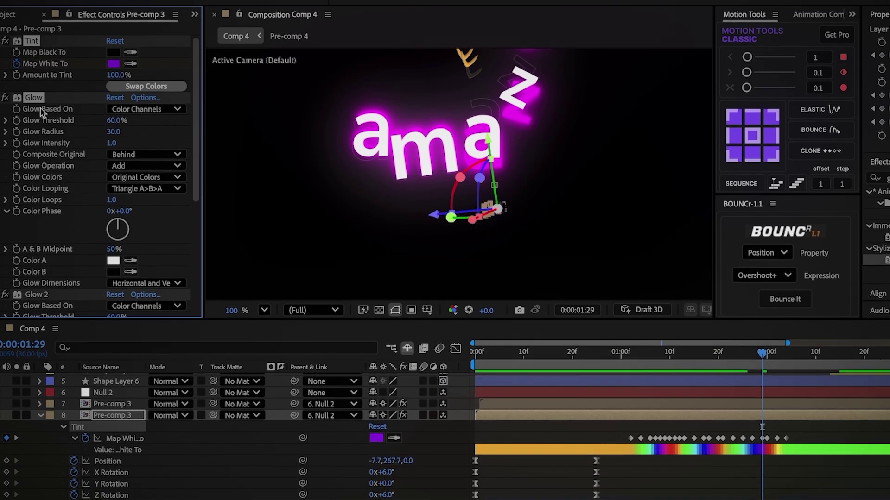
# Copy the Tint and both Glow effects from the second Pre-comp 3 layer onto Shape Layer 8 at 0:00:01:02.
pyautogui.scroll(-3, 47, 165)
pyautogui.click(47, 165)
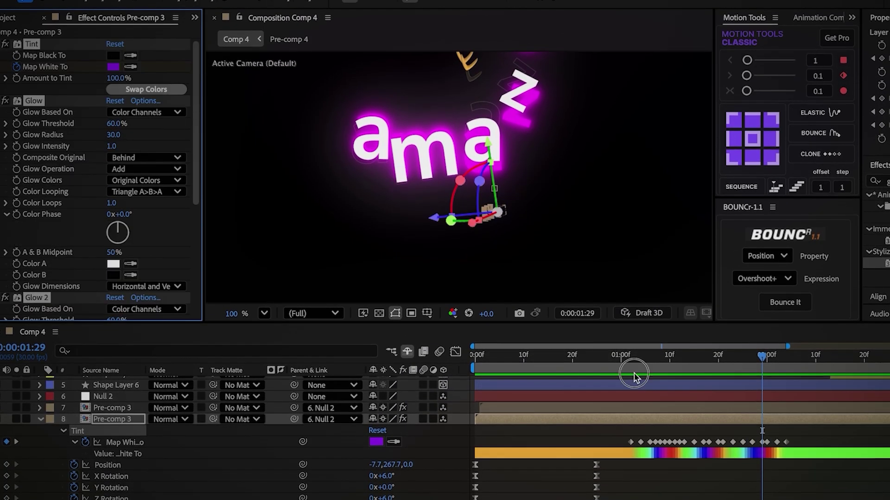
pyautogui.click(631, 397)
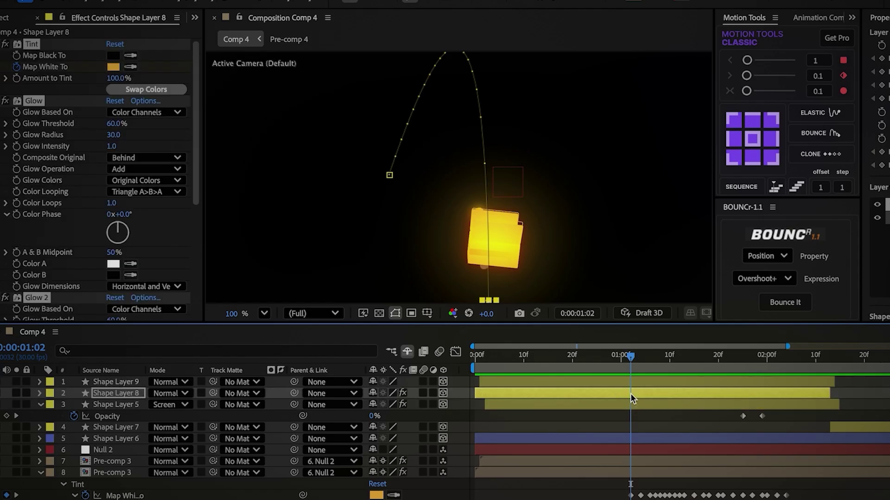
# Copy the Glow effect with radius 251 from the uppermost Pre-comp 3 layer onto Shape Layer 9.
pyautogui.click(633, 473)
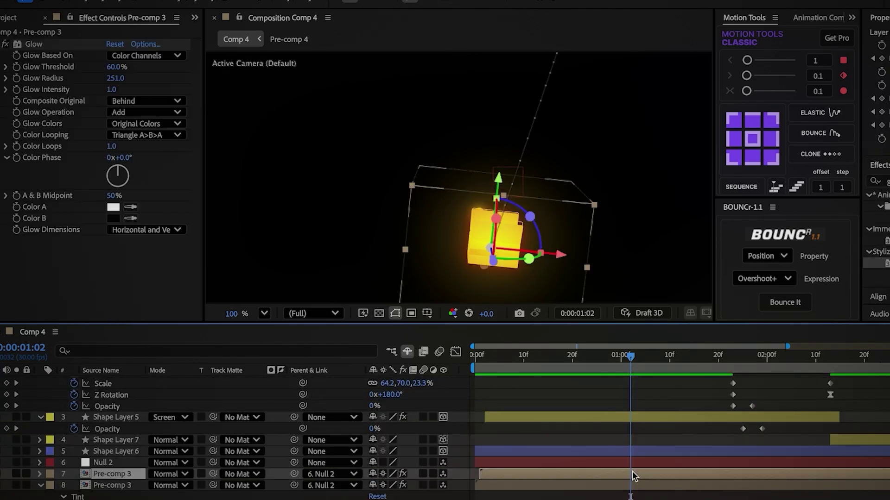
pyautogui.scroll(-3, 632, 471)
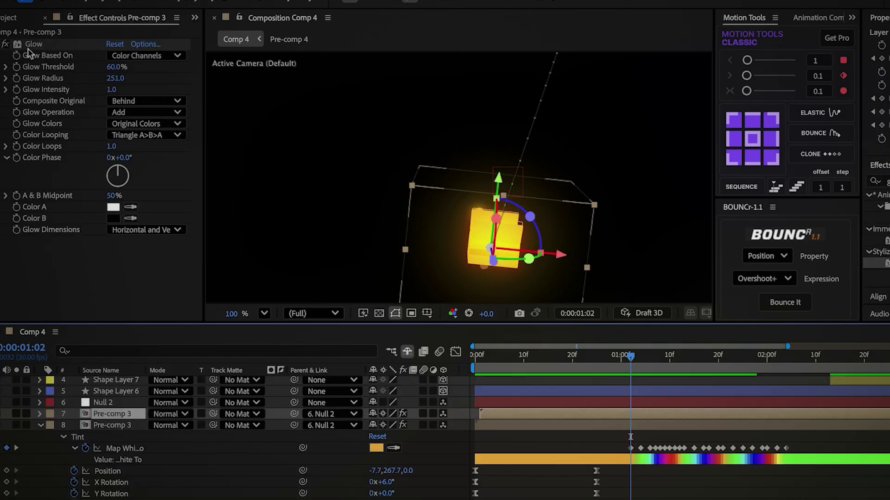
pyautogui.click(601, 383)
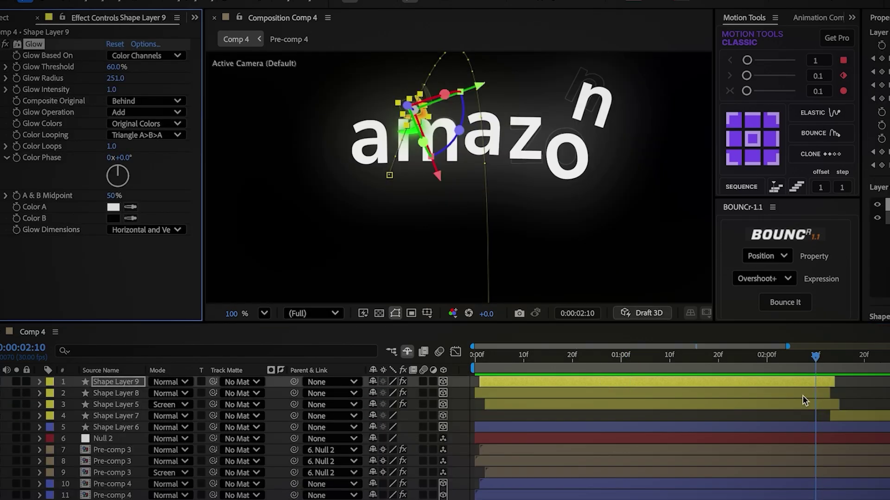
# Set Shape Layer 8's Opacity keyframe at 0:00:01:27 to 30% and preview the animation.
pyautogui.click(854, 413)
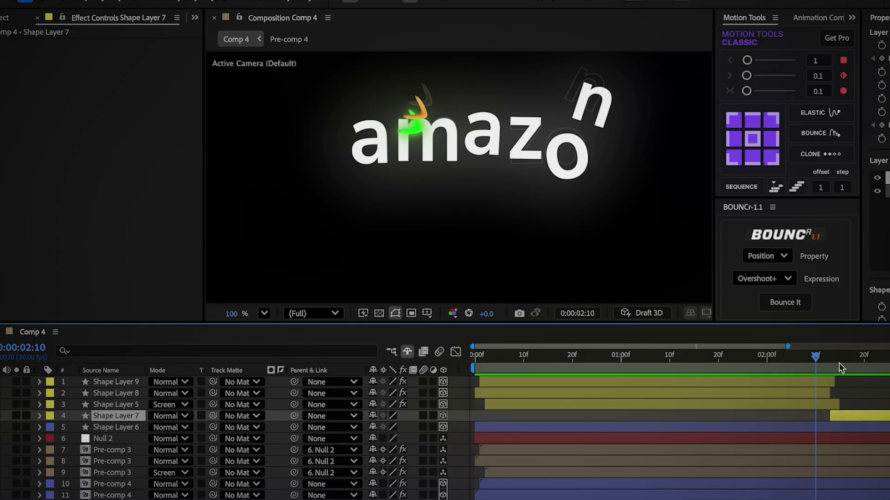
pyautogui.moveTo(839, 363); pyautogui.dragTo(746, 381)
pyautogui.click(727, 396)
pyautogui.press('t')
pyautogui.click(747, 363)
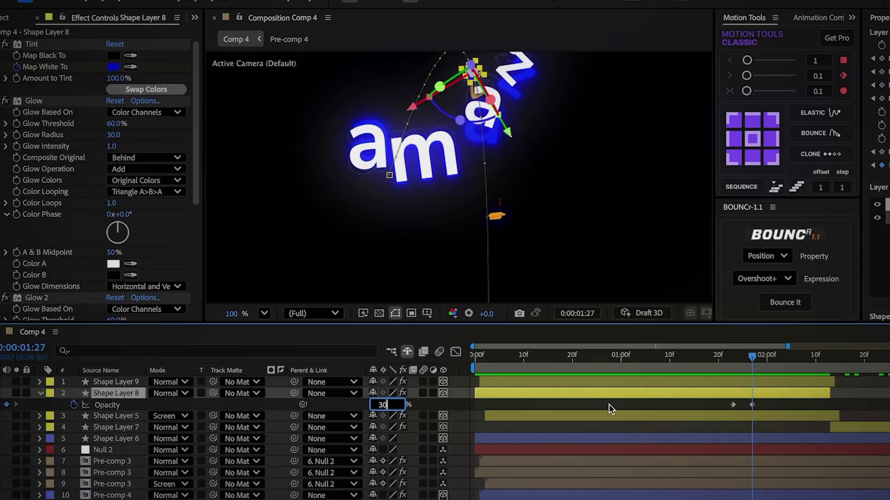
pyautogui.press('Return')
pyautogui.press('space')
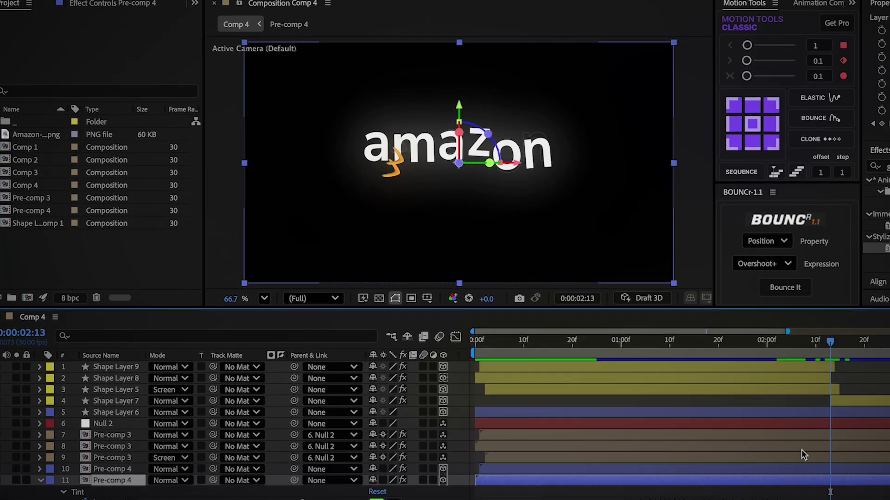
# Add an Inner Shadow style to the uppermost Pre-comp 4 layer and keyframe its Opacity at 0% at 0:00:02:02.
pyautogui.click(778, 374)
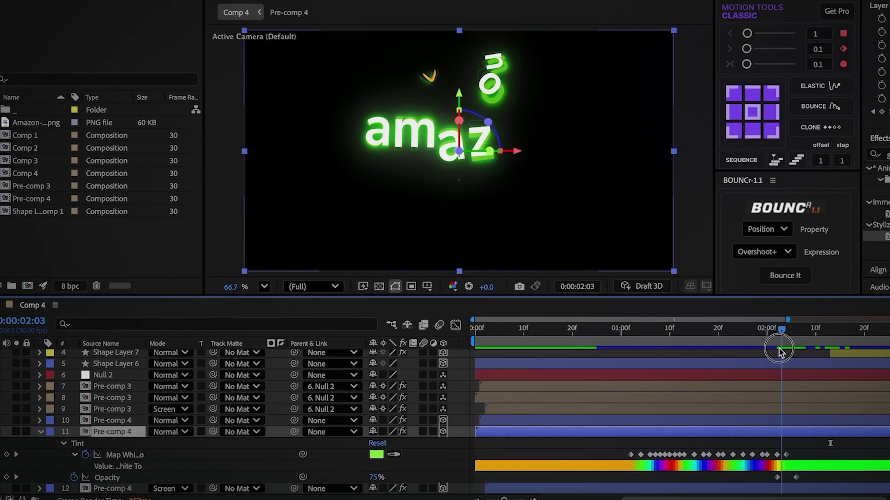
pyautogui.moveTo(779, 348); pyautogui.dragTo(776, 348)
pyautogui.rightClick(791, 420)
pyautogui.moveTo(833, 274)
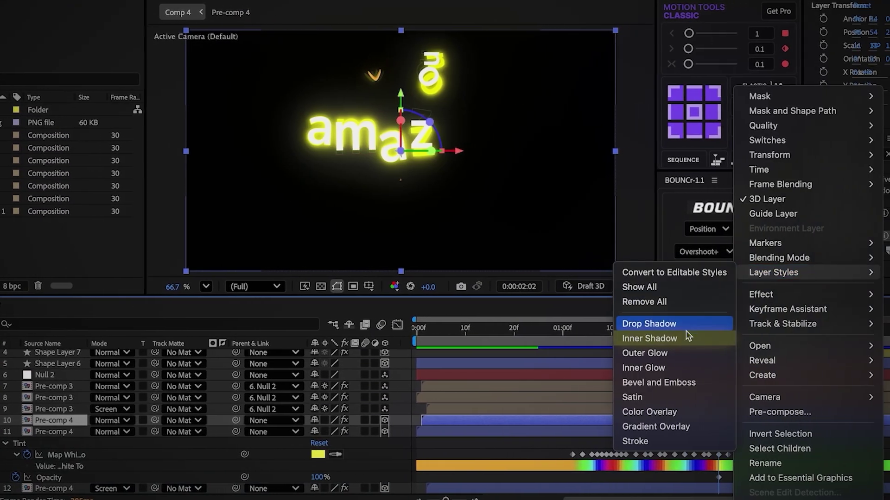
pyautogui.click(688, 336)
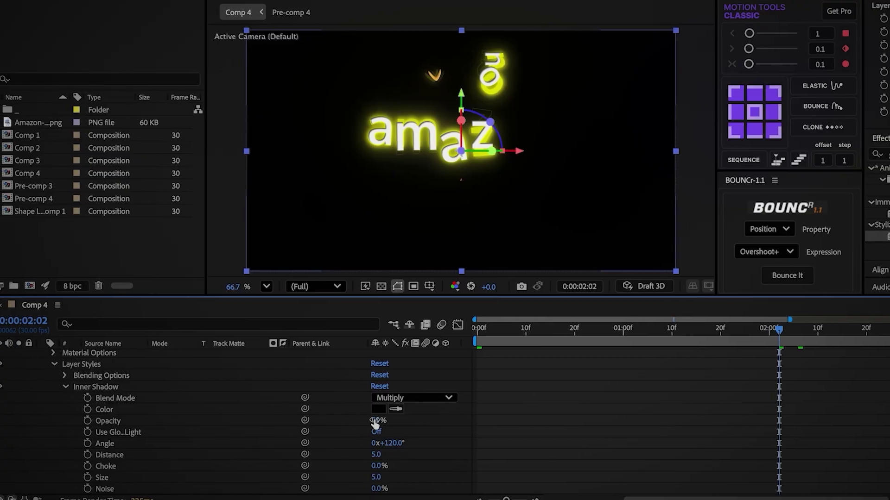
pyautogui.moveTo(375, 421); pyautogui.dragTo(69, 421)
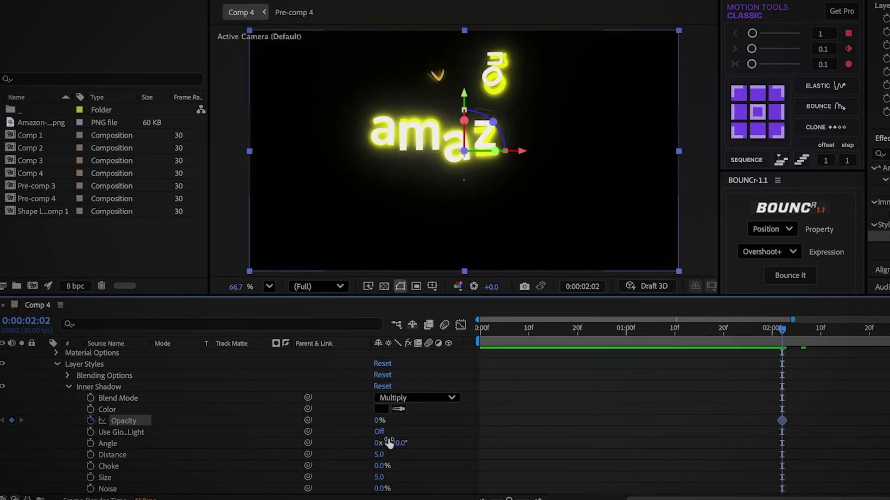
pyautogui.press('u')
pyautogui.click(20, 477)
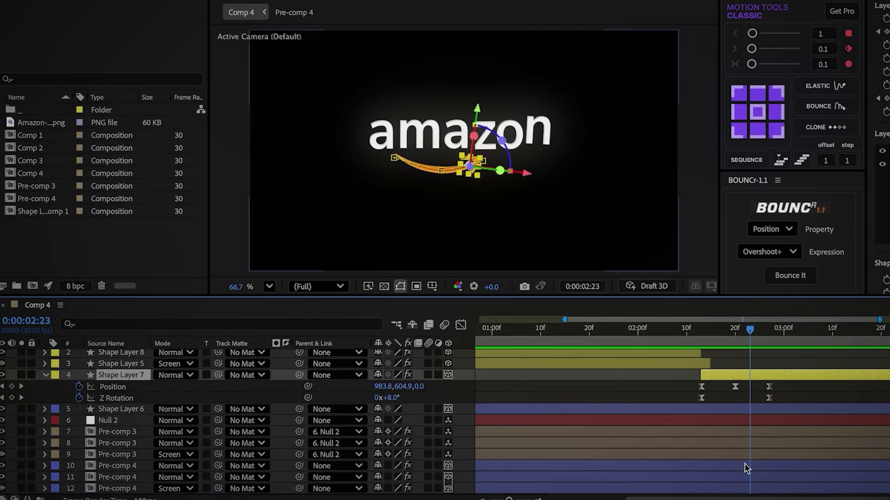
# In Pre-comp 4, keyframe an upward hop in the z 2 layer's Y Position ending at 0:00:03:01 and adjust its speed curve.
pyautogui.doubleClick(744, 464)
pyautogui.click(110, 402)
pyautogui.press('p')
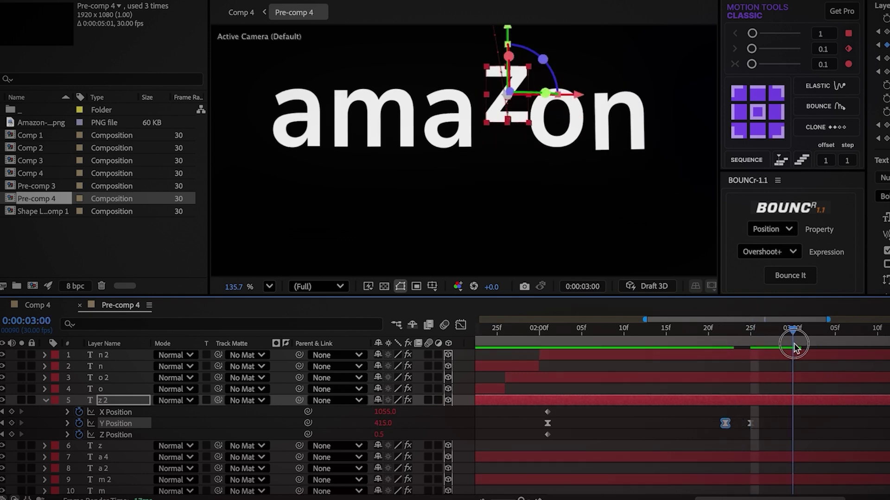
pyautogui.click(460, 325)
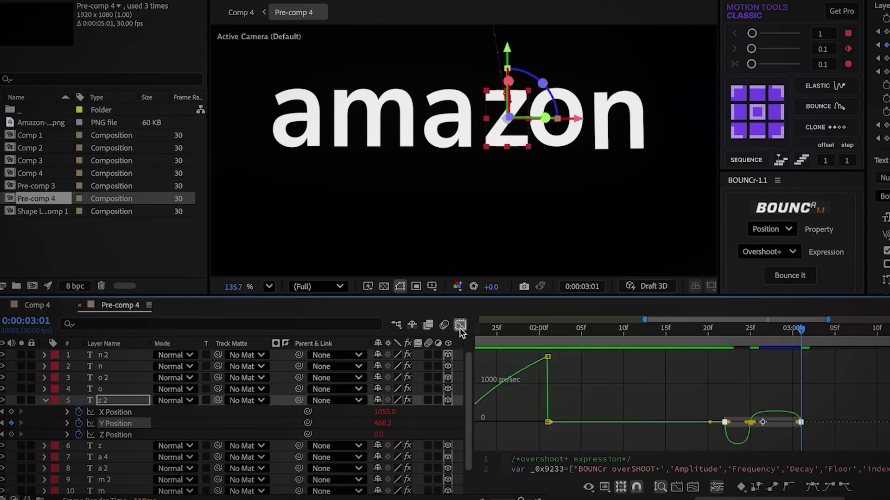
pyautogui.moveTo(738, 423); pyautogui.dragTo(697, 425)
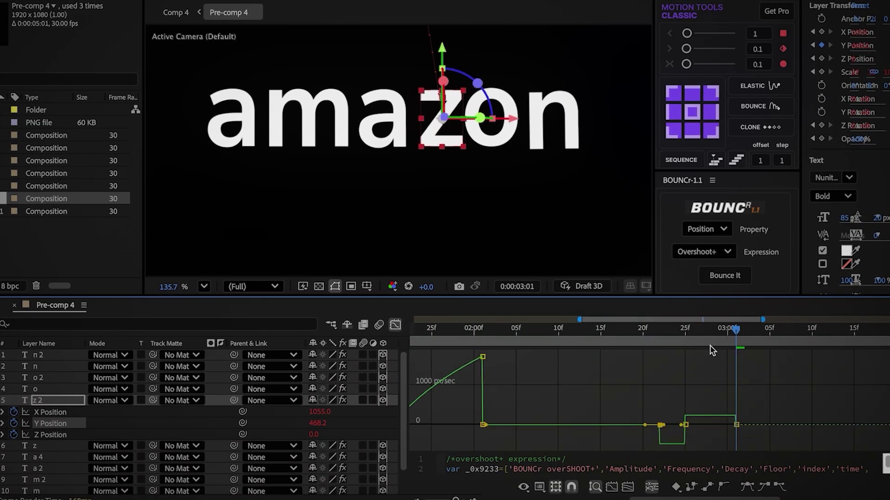